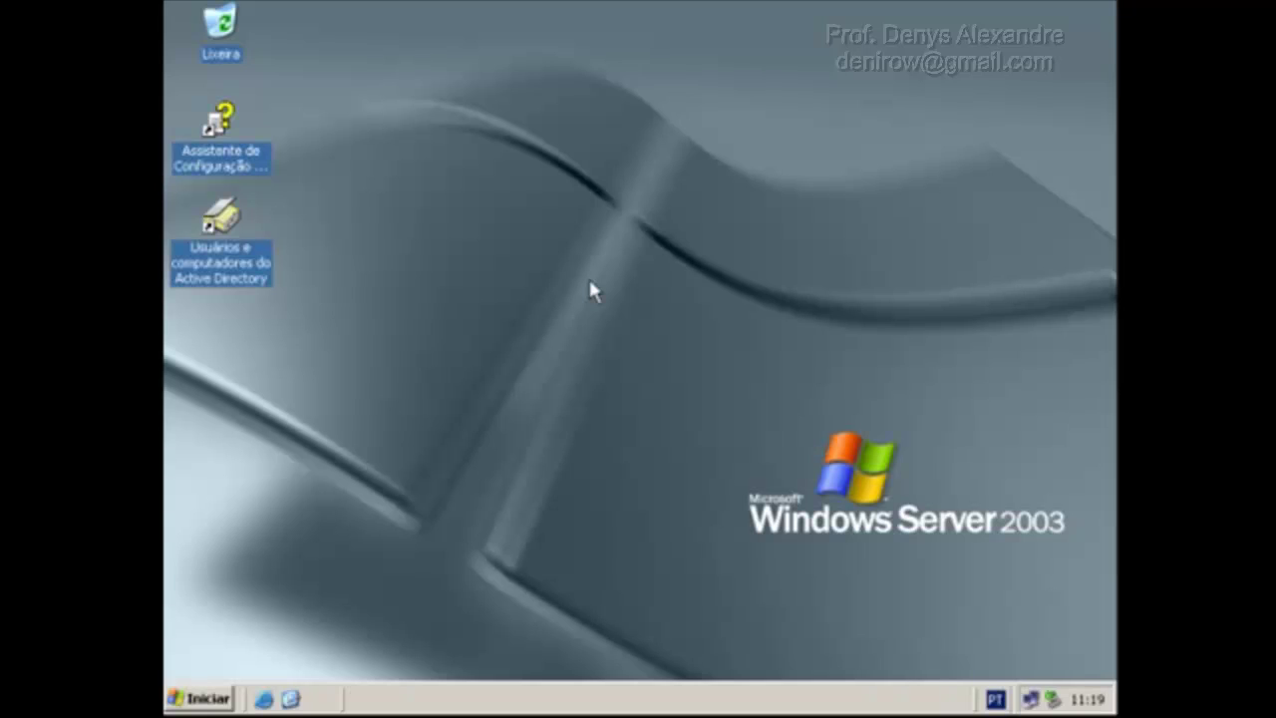
Open Active Directory Users and Computers and browse Builtin and contadores.com, ending on the Alunos OU.
{"action": "left_click", "coordinate": [236, 237]}
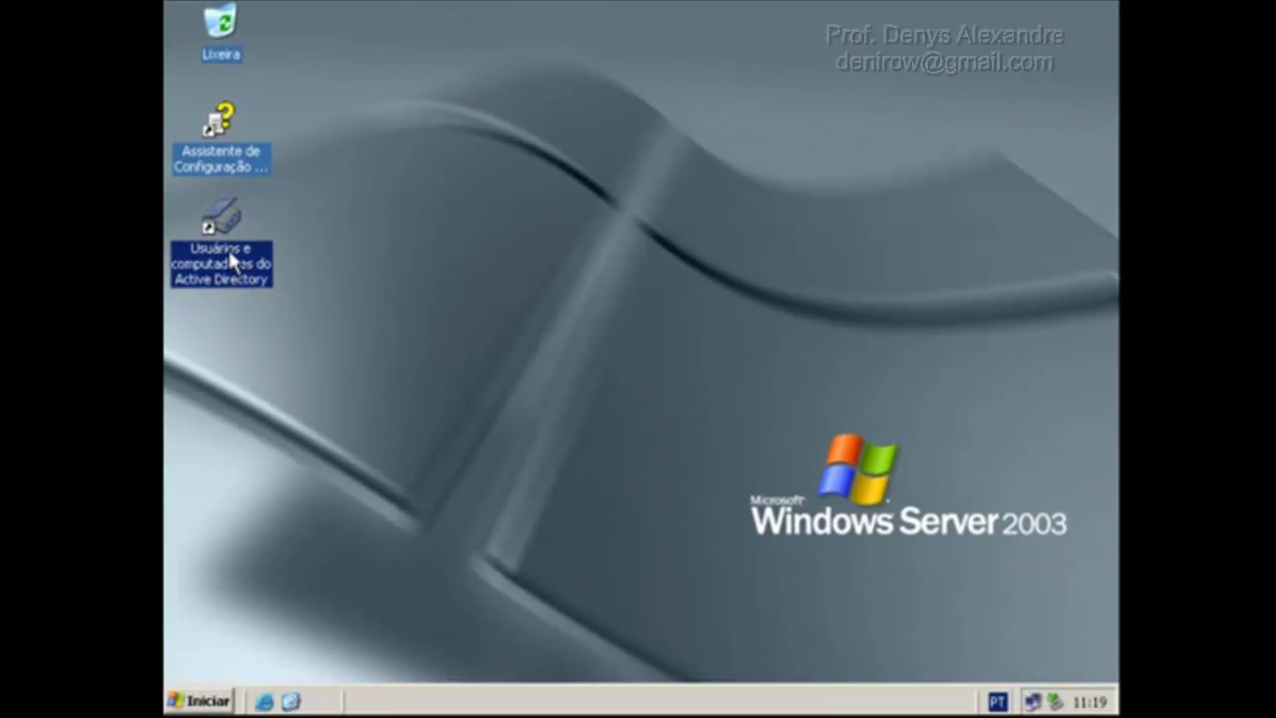
{"action": "double_click", "coordinate": [230, 262]}
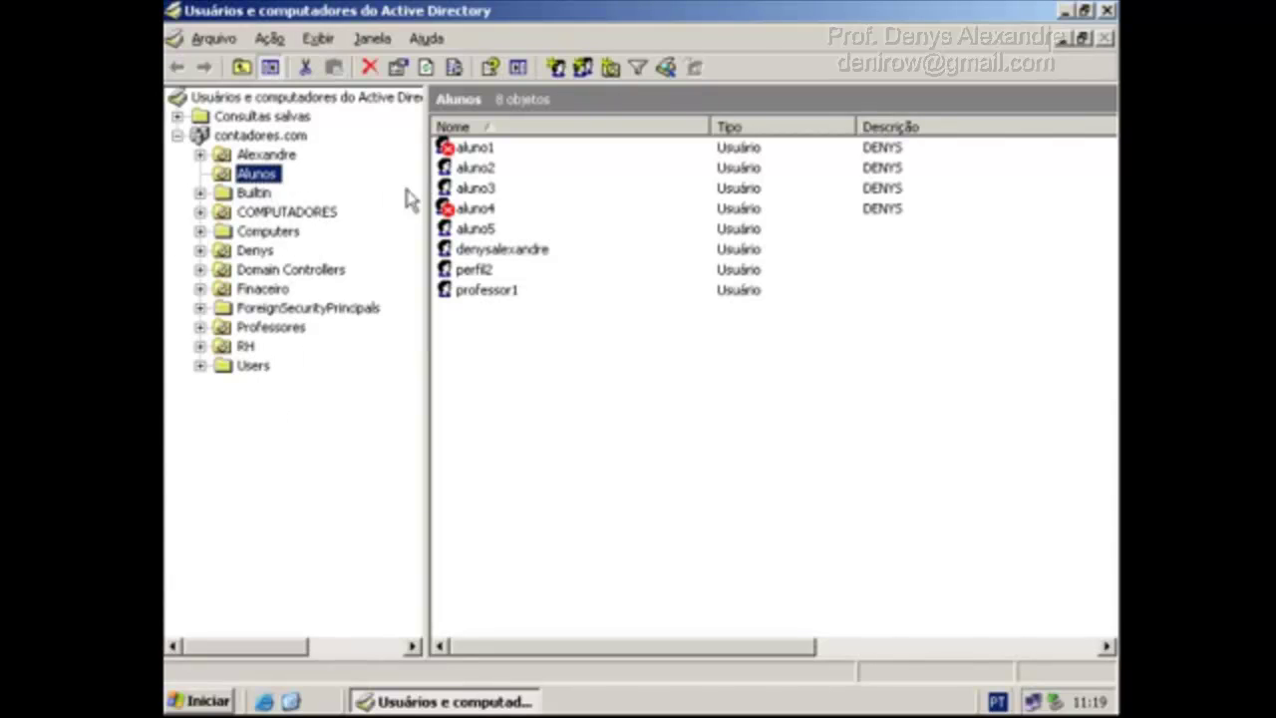
{"action": "left_click", "coordinate": [471, 170]}
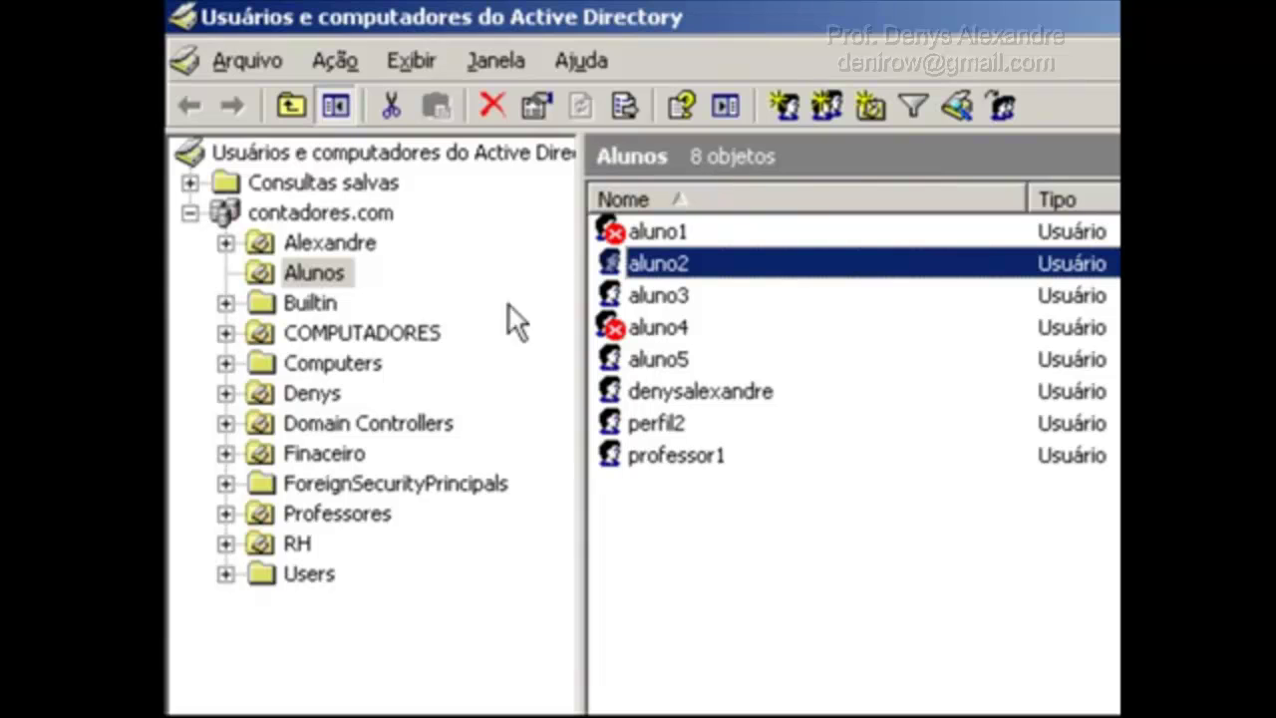
{"action": "left_click", "coordinate": [327, 299]}
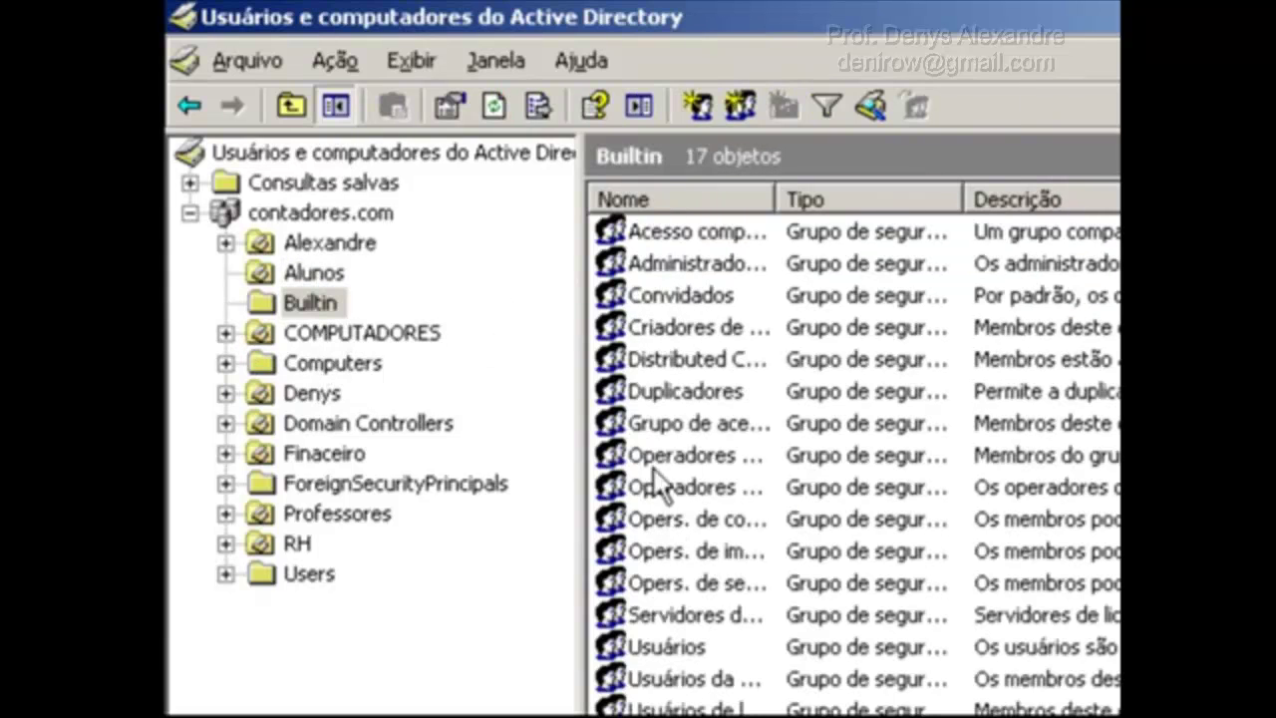
{"action": "left_click", "coordinate": [317, 212]}
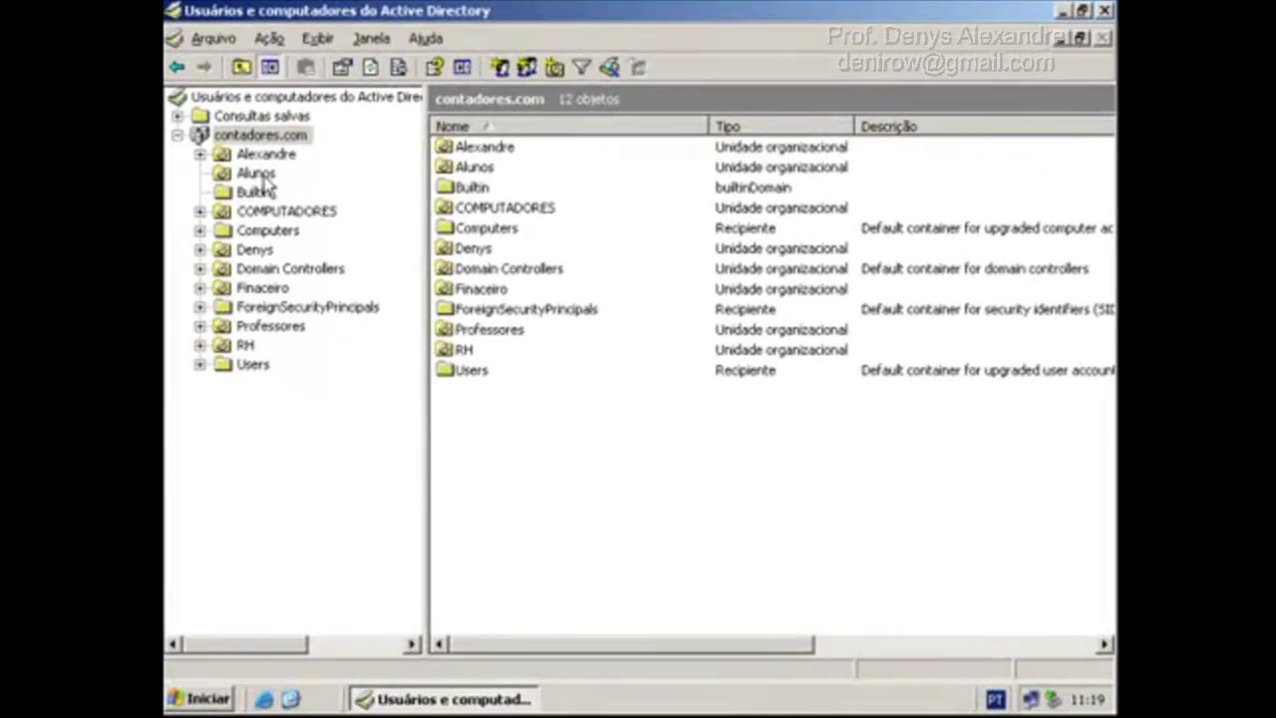
{"action": "left_click", "coordinate": [257, 174]}
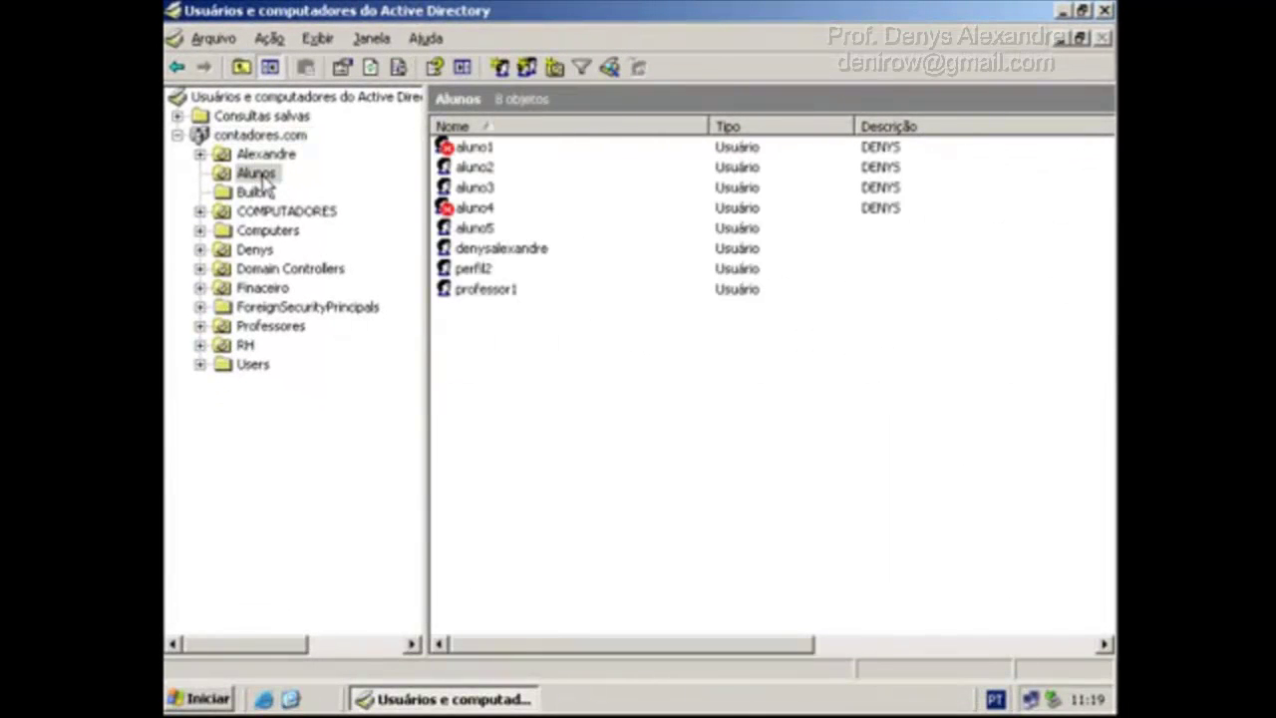
{"action": "right_click", "coordinate": [264, 178]}
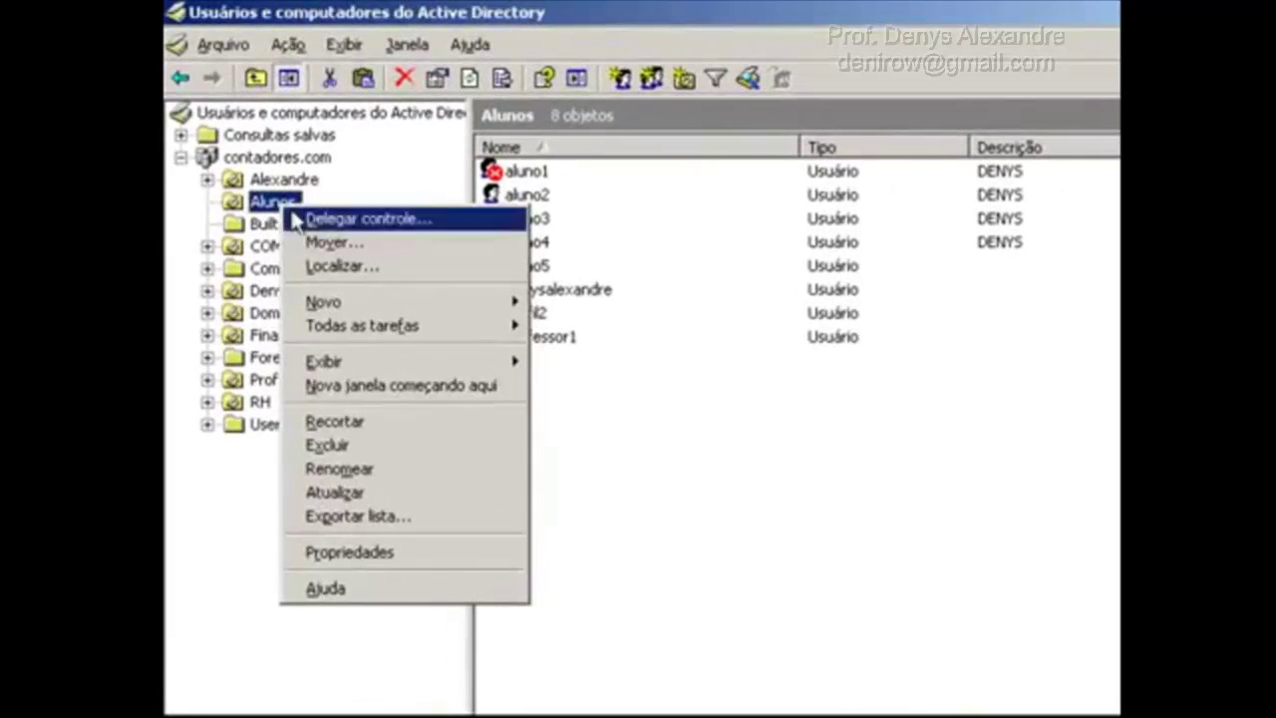
Remove the GPO Alunos link from the Alunos OU and permanently delete the policy.
{"action": "left_click", "coordinate": [442, 554]}
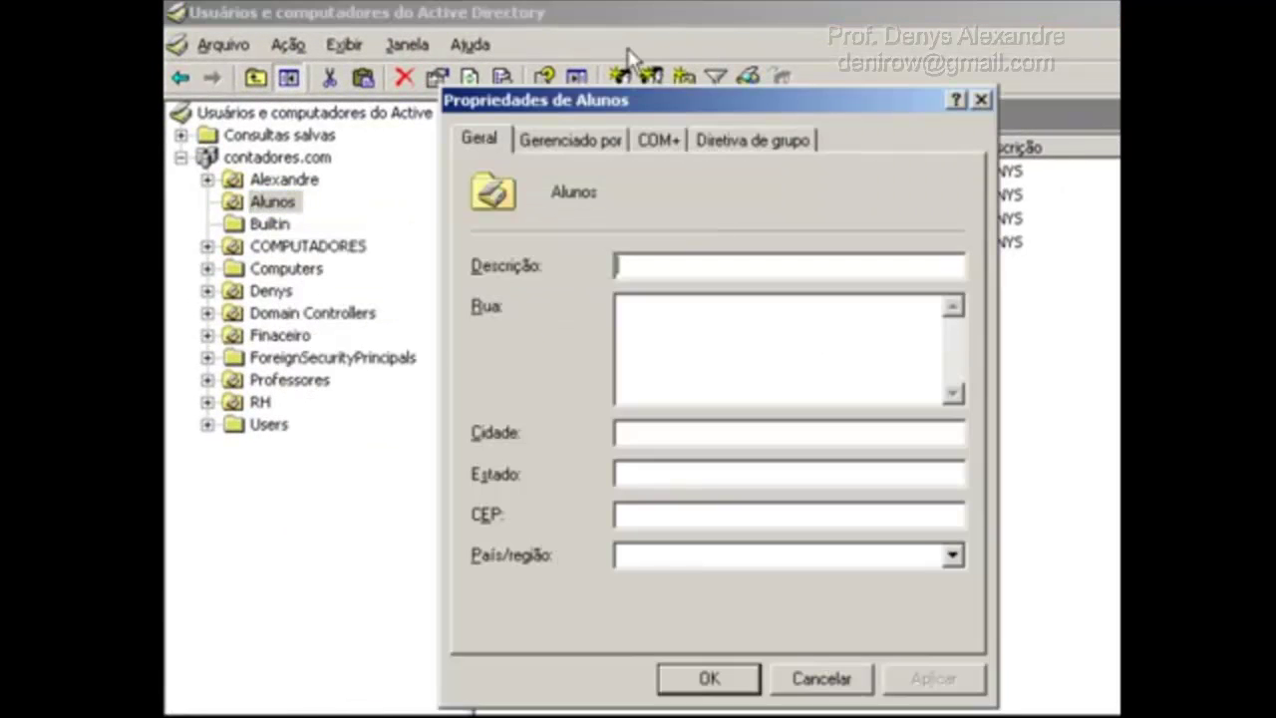
{"action": "left_click", "coordinate": [768, 142]}
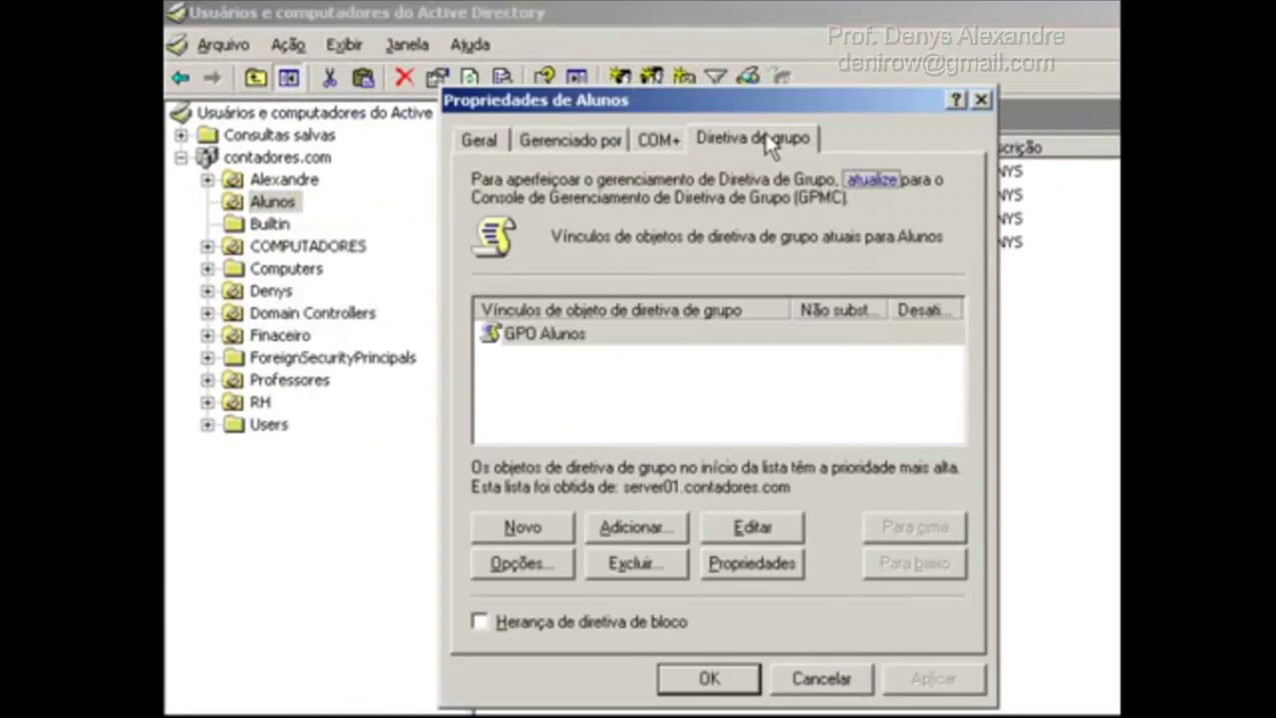
{"action": "left_click", "coordinate": [555, 337]}
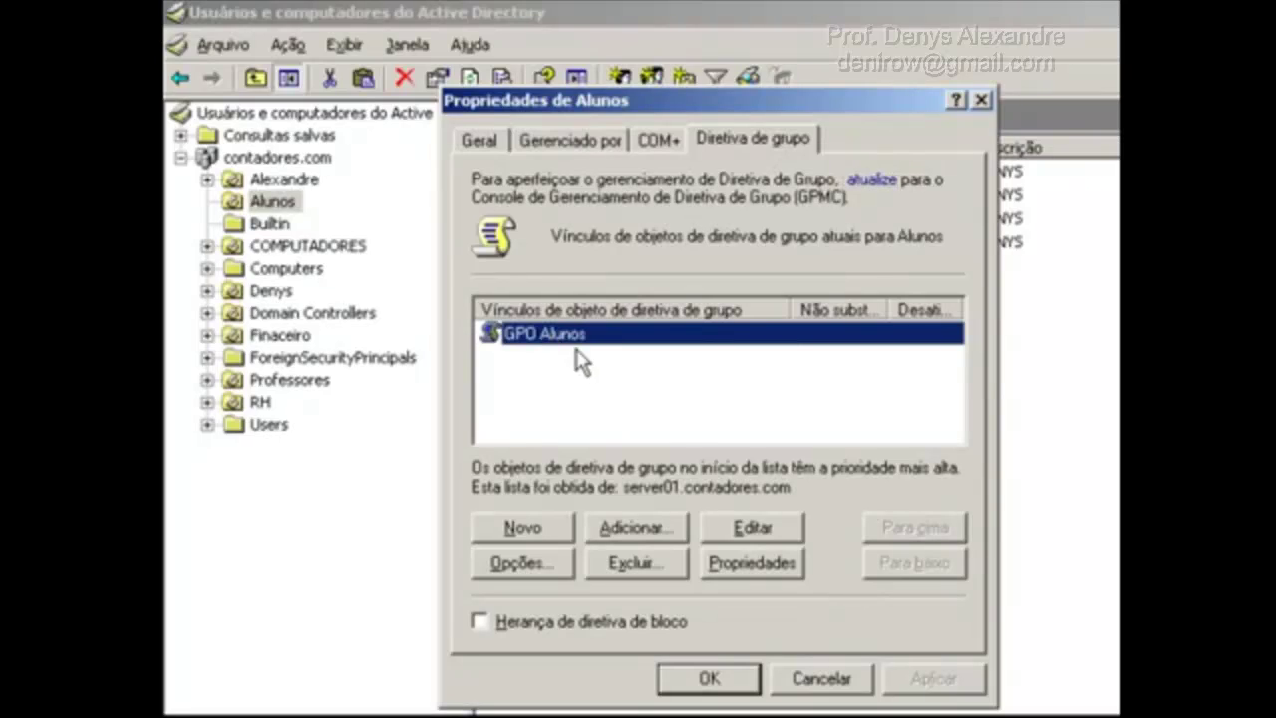
{"action": "left_click", "coordinate": [628, 564]}
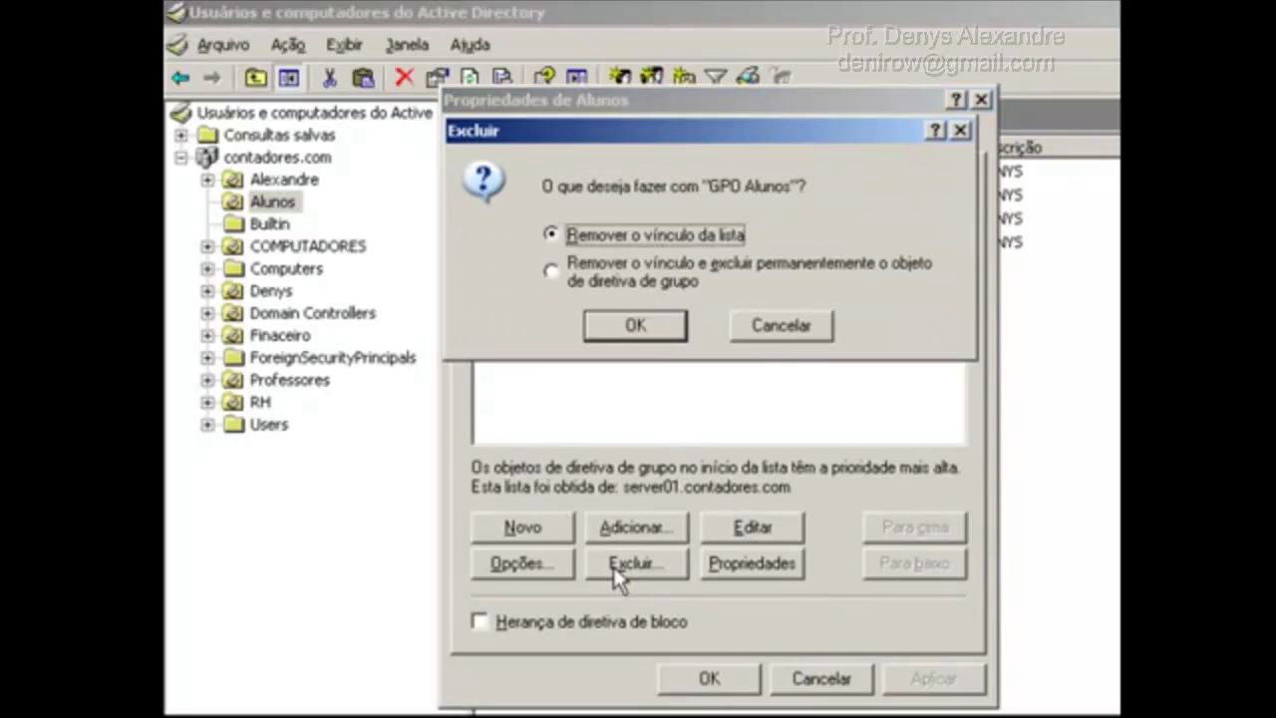
{"action": "left_click", "coordinate": [633, 278]}
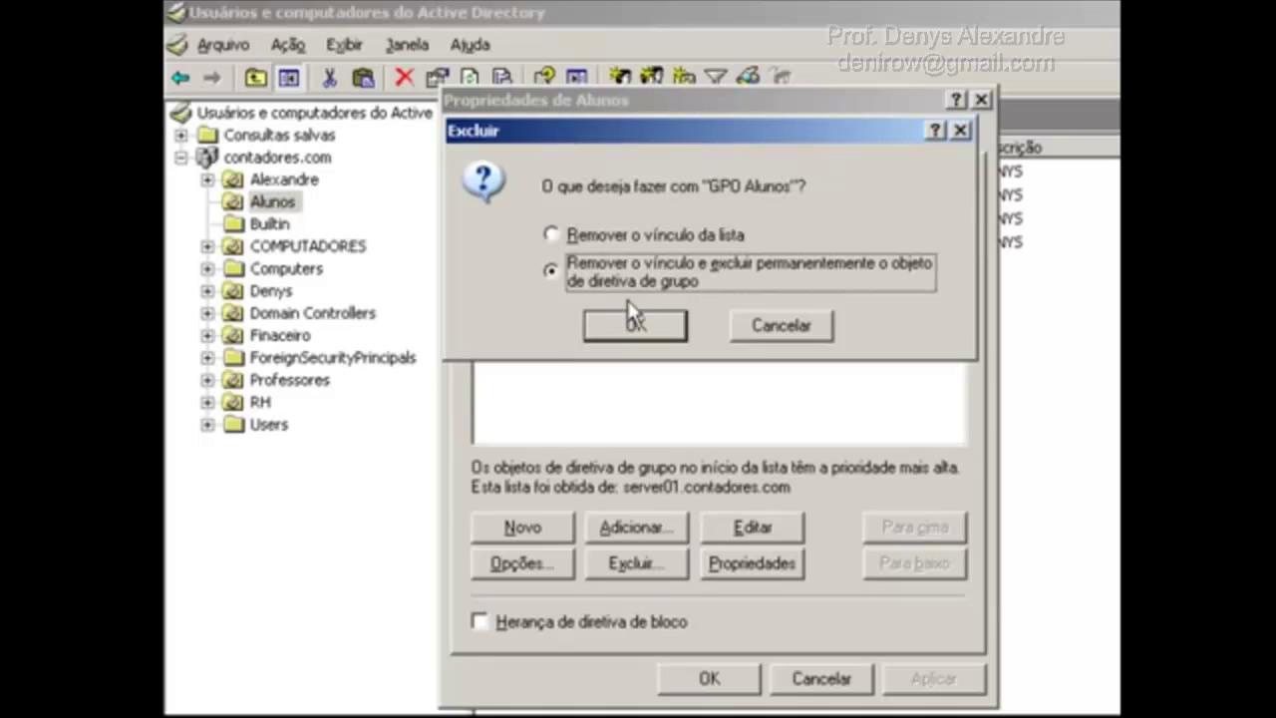
{"action": "left_click", "coordinate": [635, 326]}
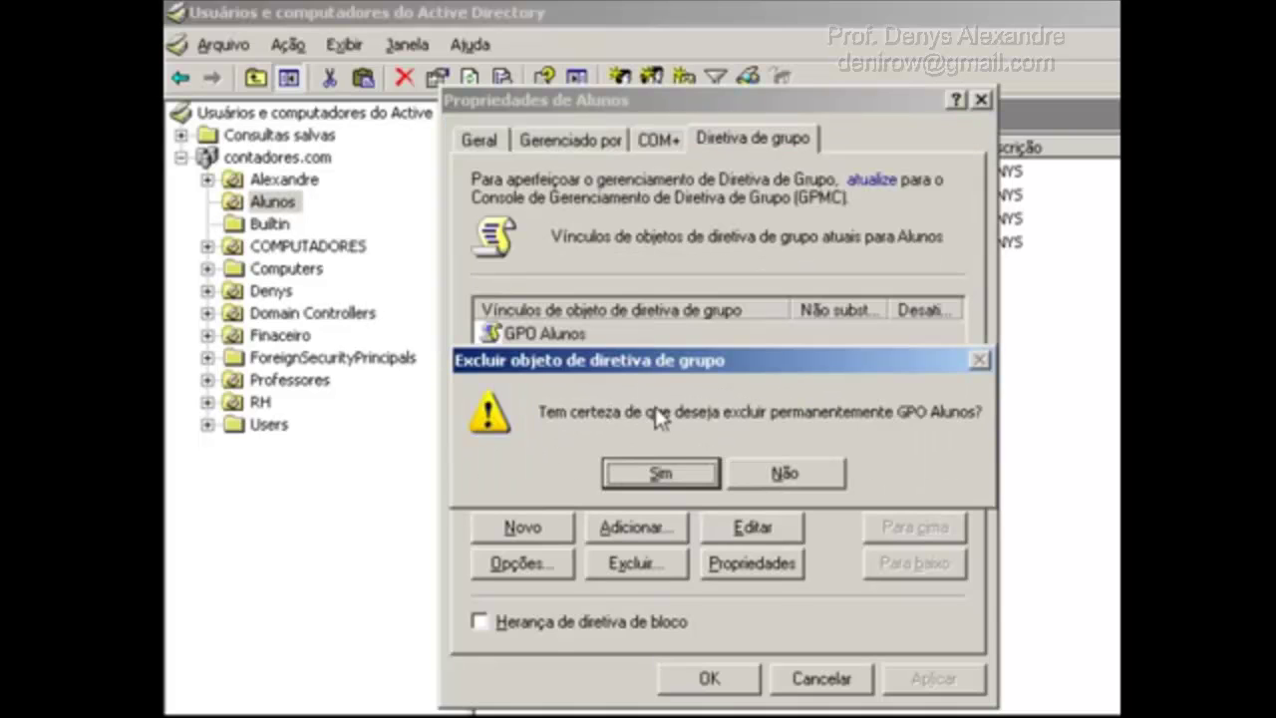
{"action": "left_click", "coordinate": [690, 471]}
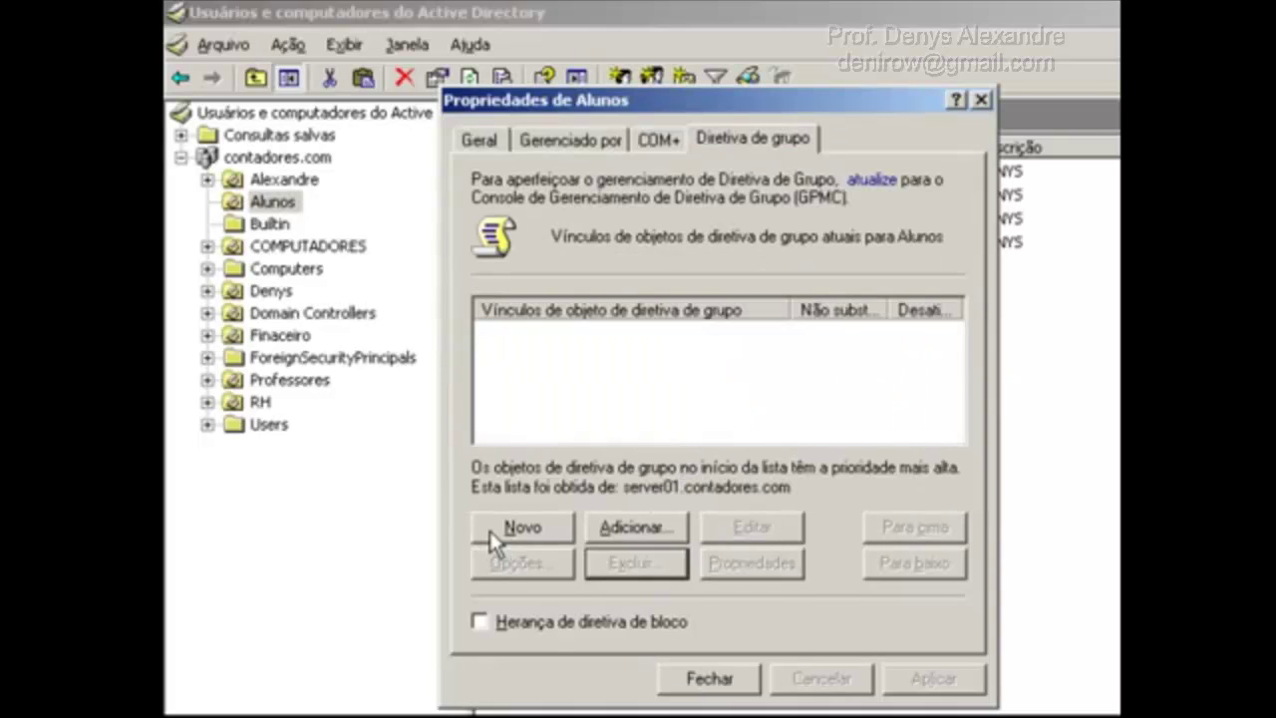
Create and link a new policy named 'GPO Alunos' to the Alunos OU.
{"action": "left_click", "coordinate": [526, 528]}
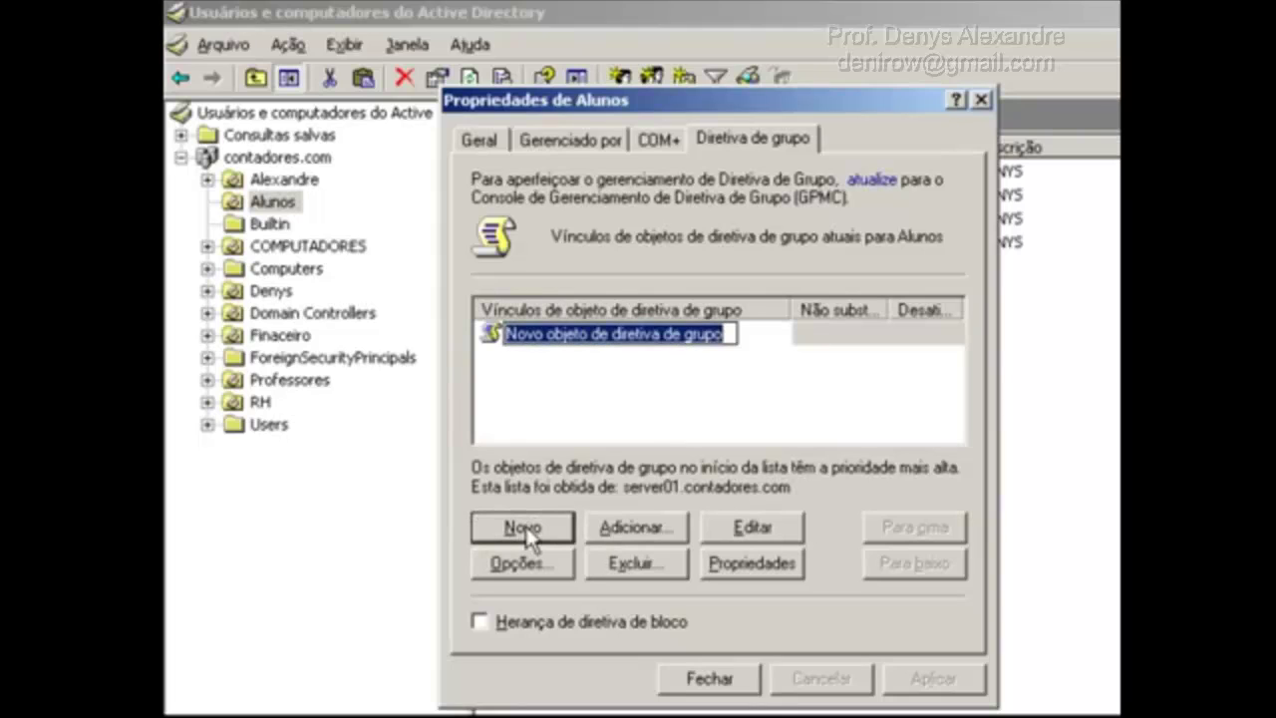
{"action": "type", "text": "GPO"}
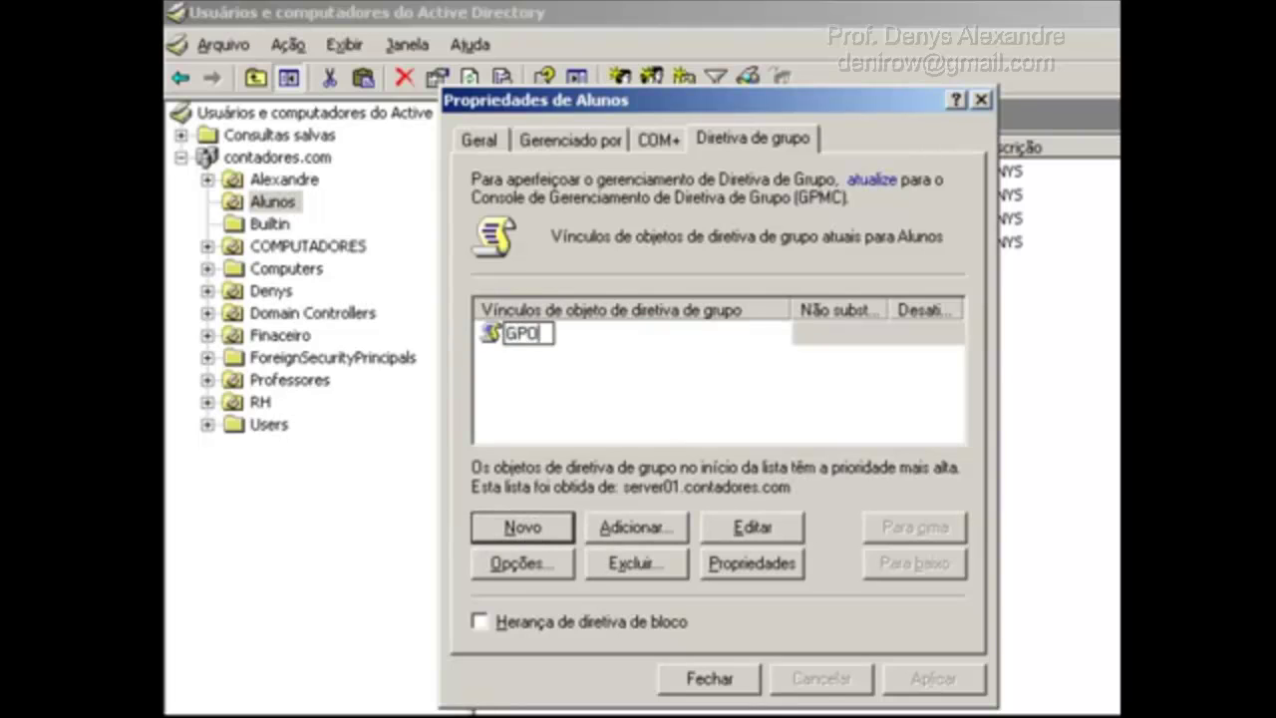
{"action": "type", "text": " Alunos"}
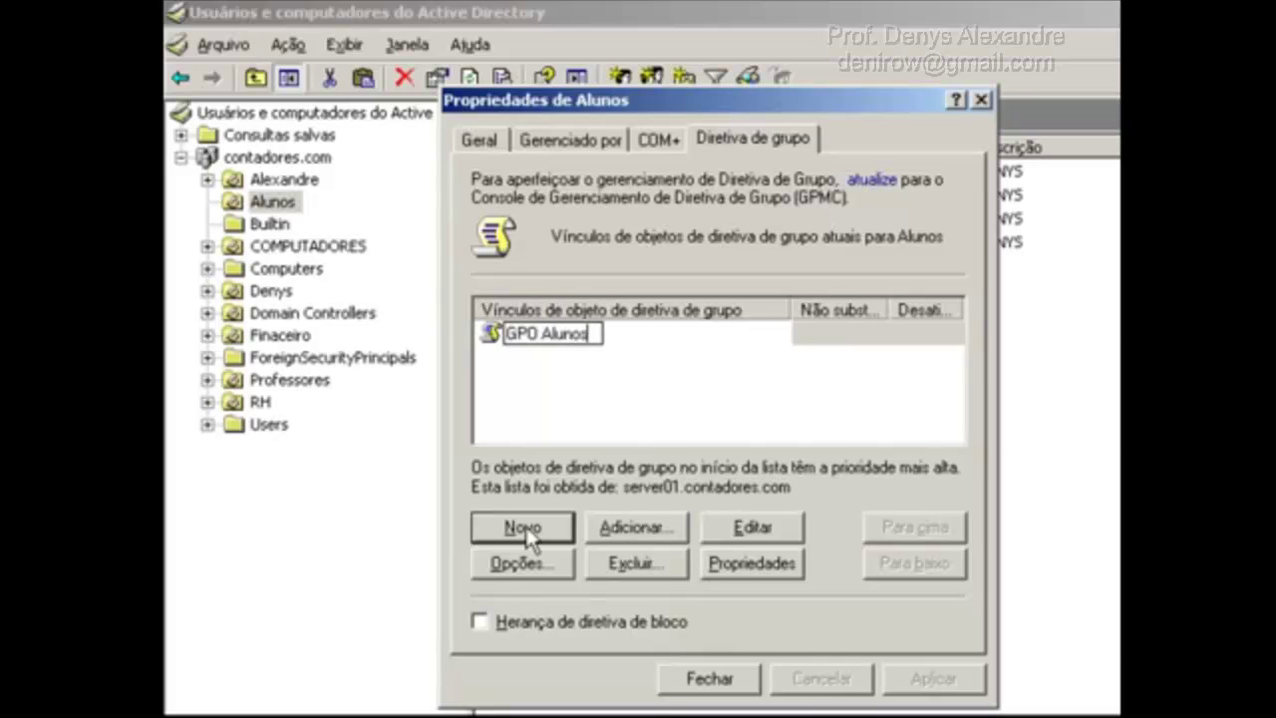
{"action": "key", "text": "Return"}
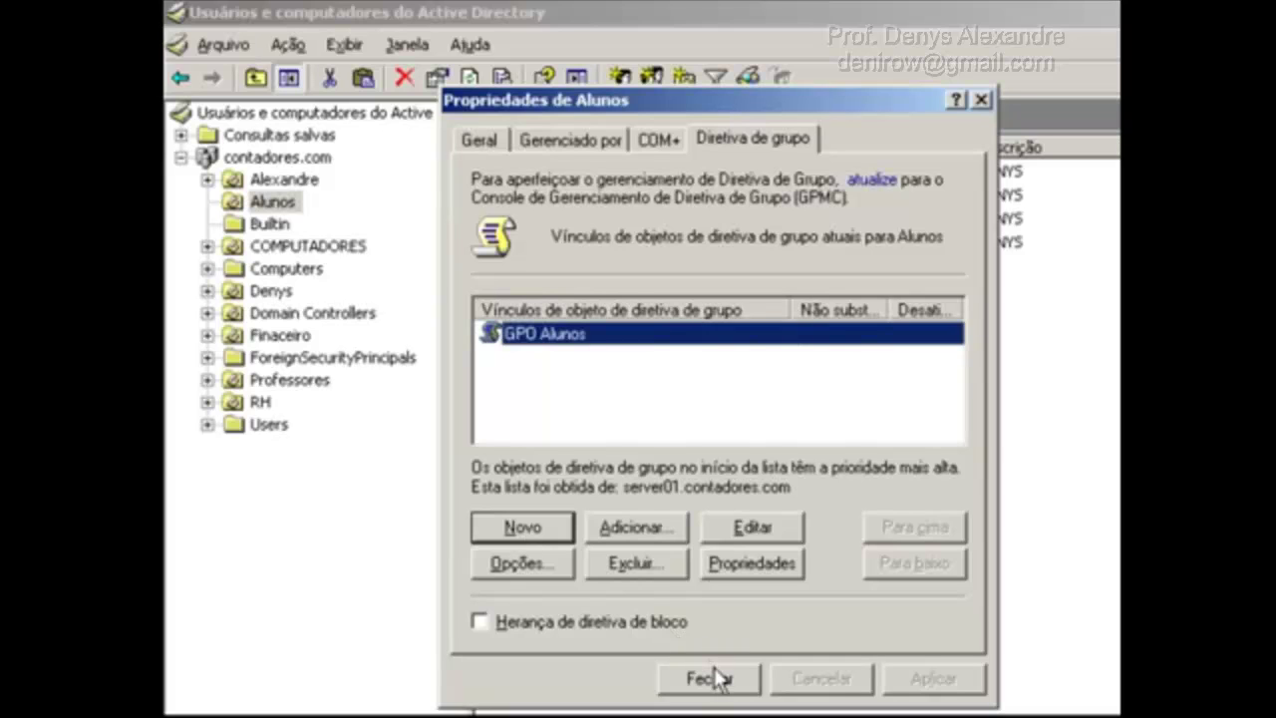
{"action": "left_click", "coordinate": [726, 678]}
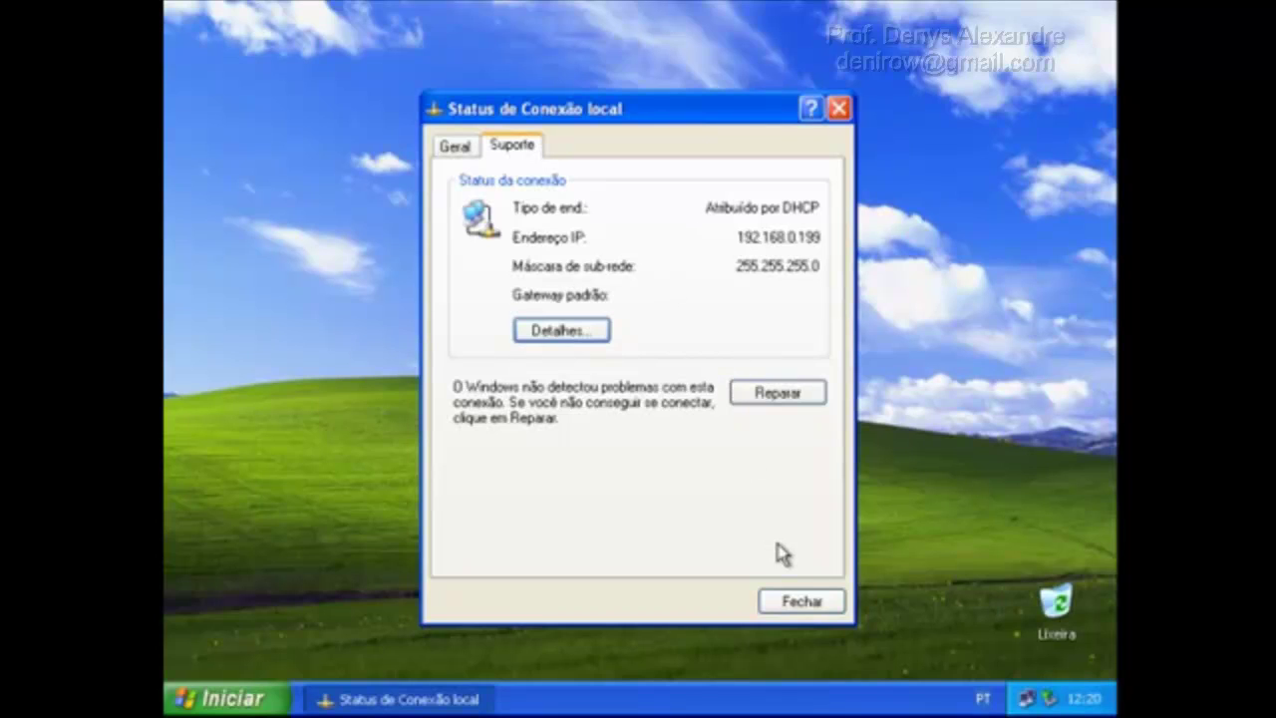
Close the client's local connection status window showing 192.168.0.199.
{"action": "left_click", "coordinate": [803, 599]}
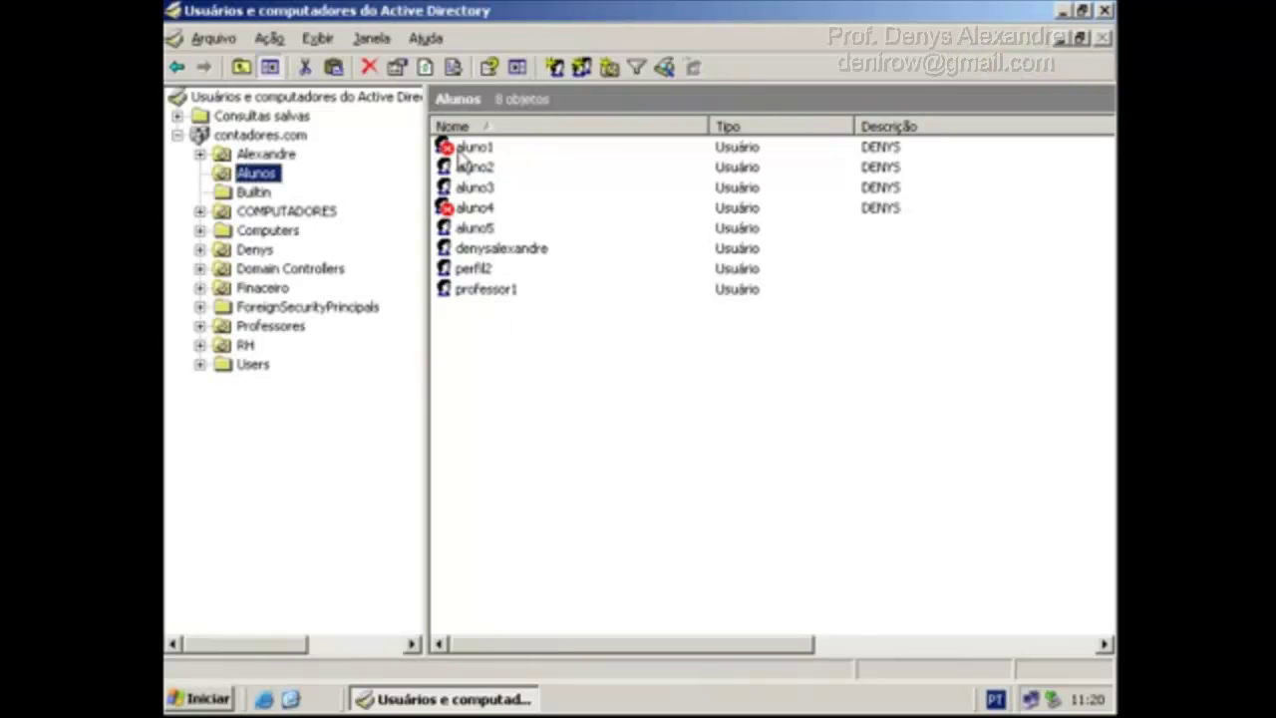
Review aluno2's account logon hours and allowed workstations in its properties.
{"action": "left_click", "coordinate": [465, 167]}
{"action": "right_click", "coordinate": [463, 170]}
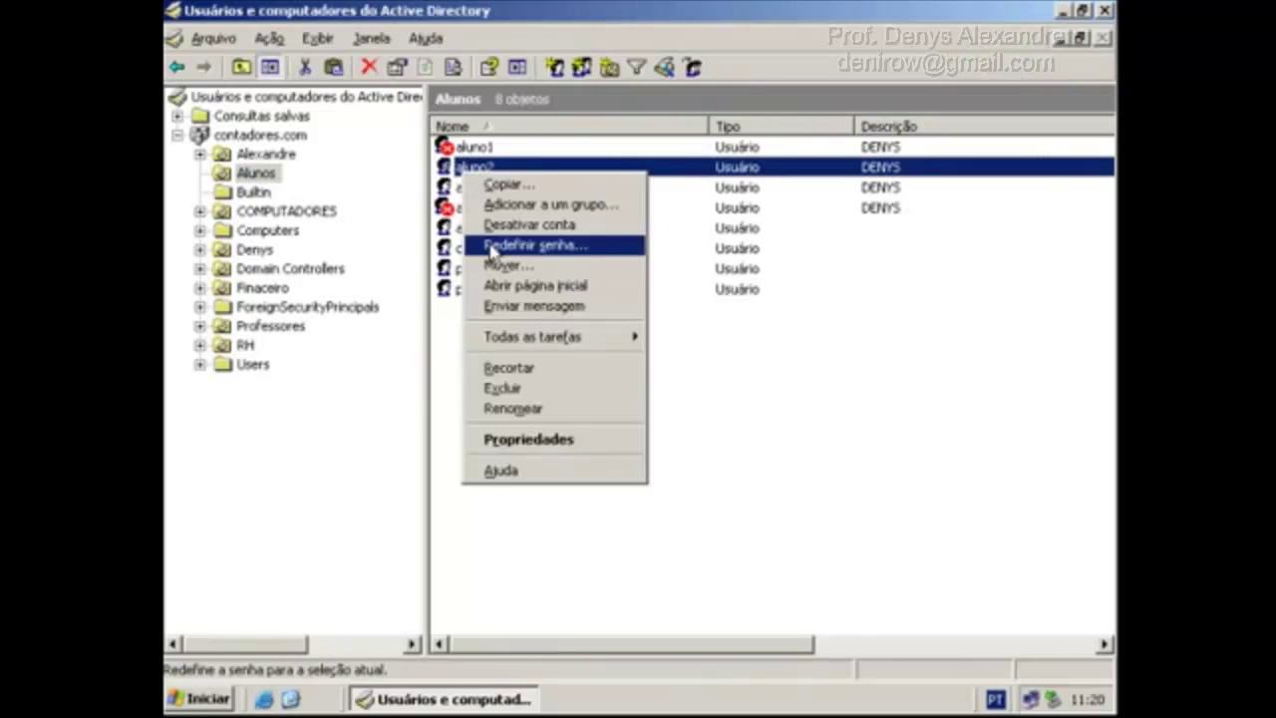
{"action": "left_click", "coordinate": [562, 442]}
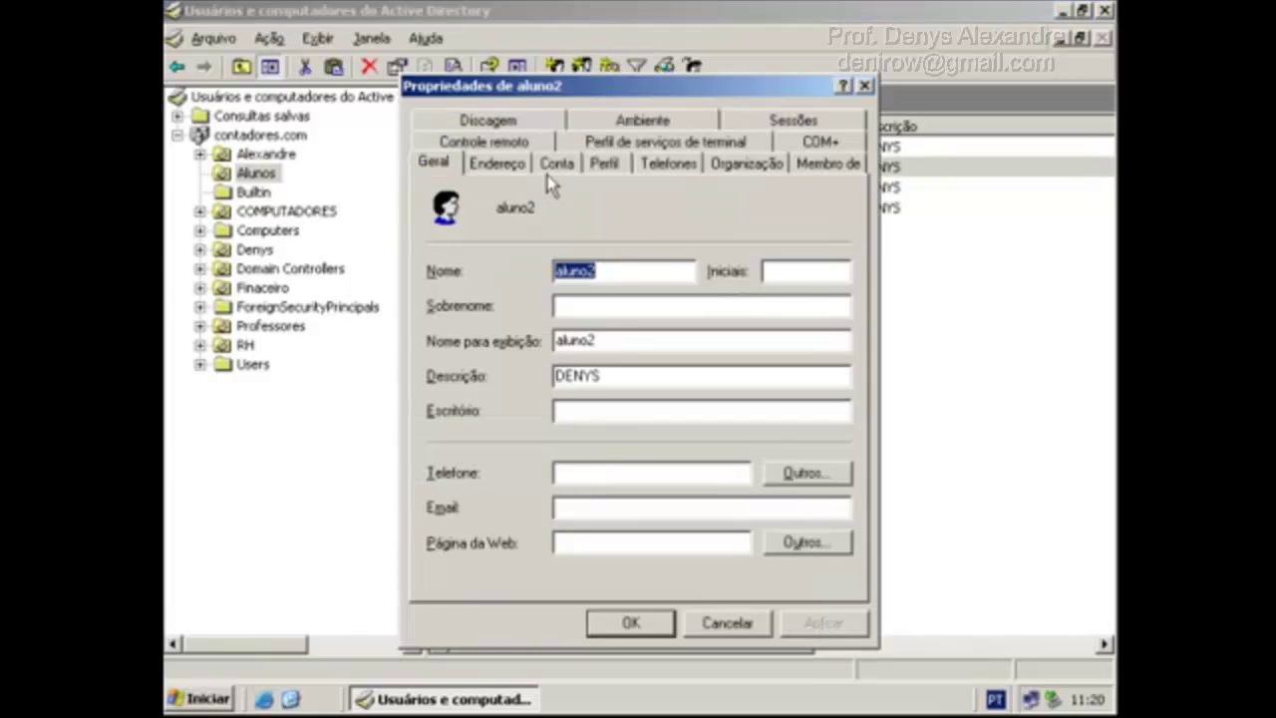
{"action": "left_click", "coordinate": [557, 164]}
{"action": "left_click", "coordinate": [514, 321]}
{"action": "key", "text": "Escape"}
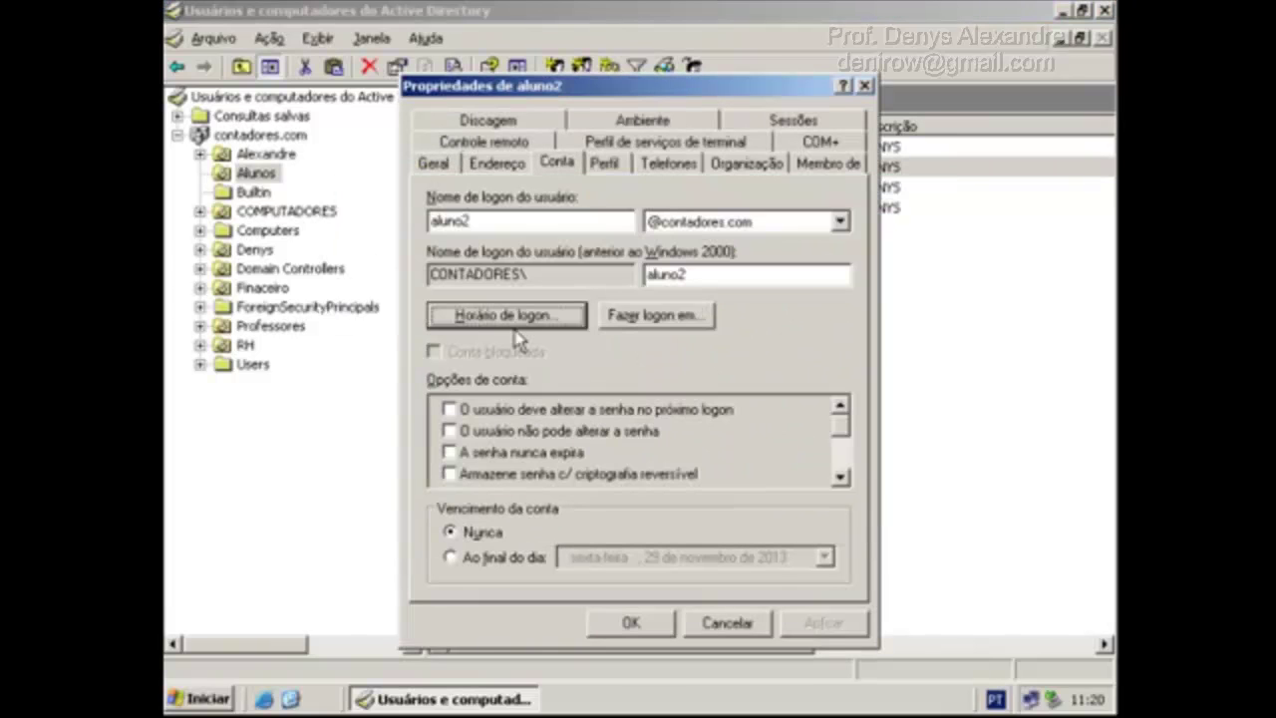
{"action": "left_click", "coordinate": [654, 316]}
{"action": "key", "text": "Escape"}
{"action": "key", "text": "Escape"}
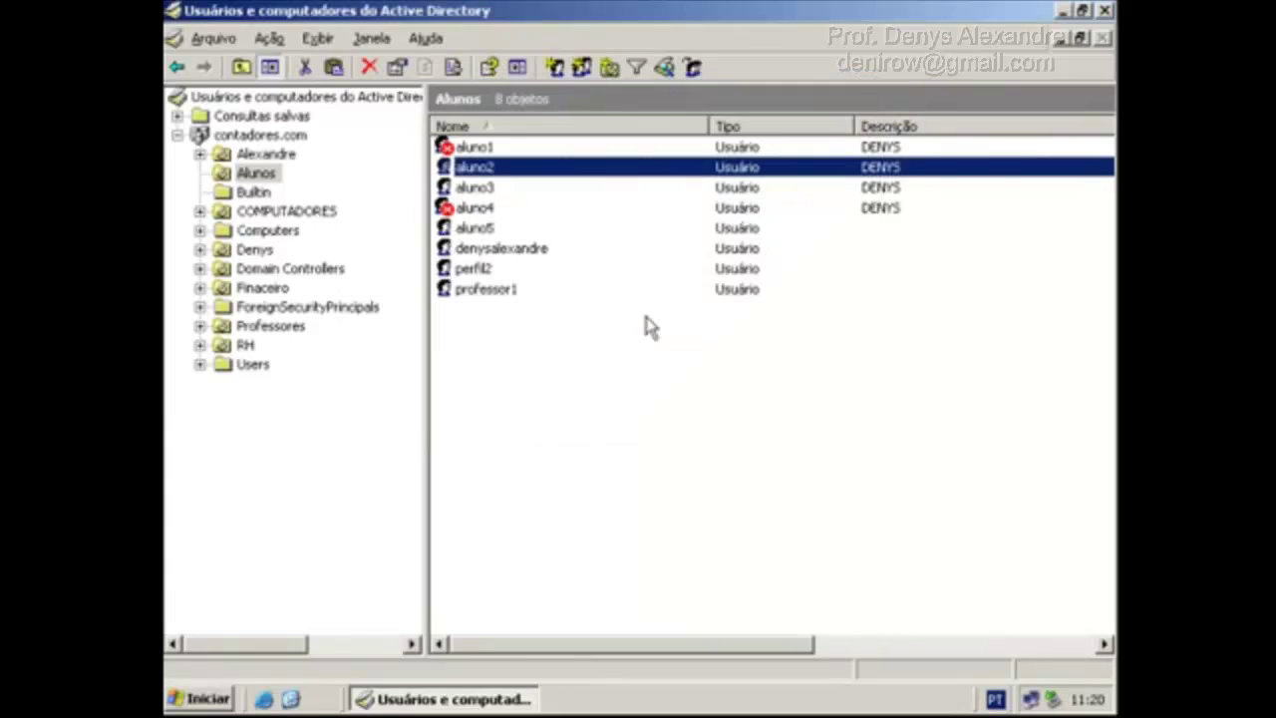
Reset aluno2's password, entering and confirming the new password.
{"action": "right_click", "coordinate": [482, 170]}
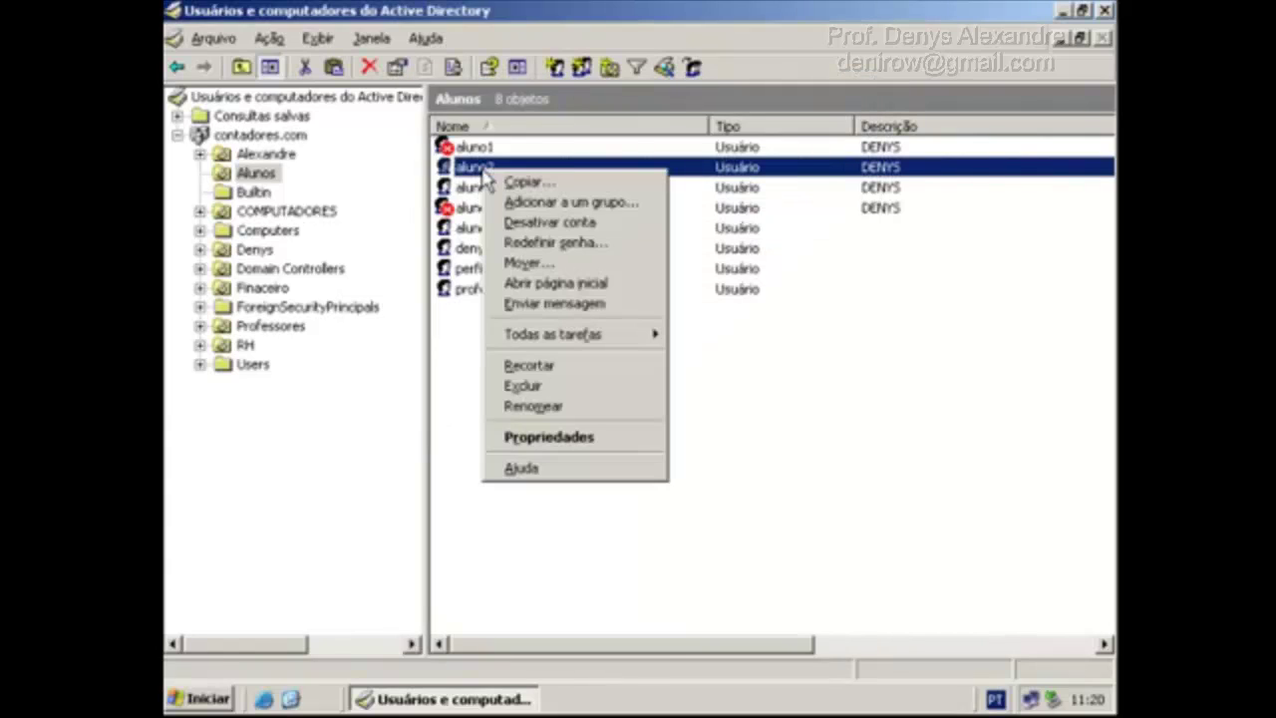
{"action": "left_click", "coordinate": [564, 244]}
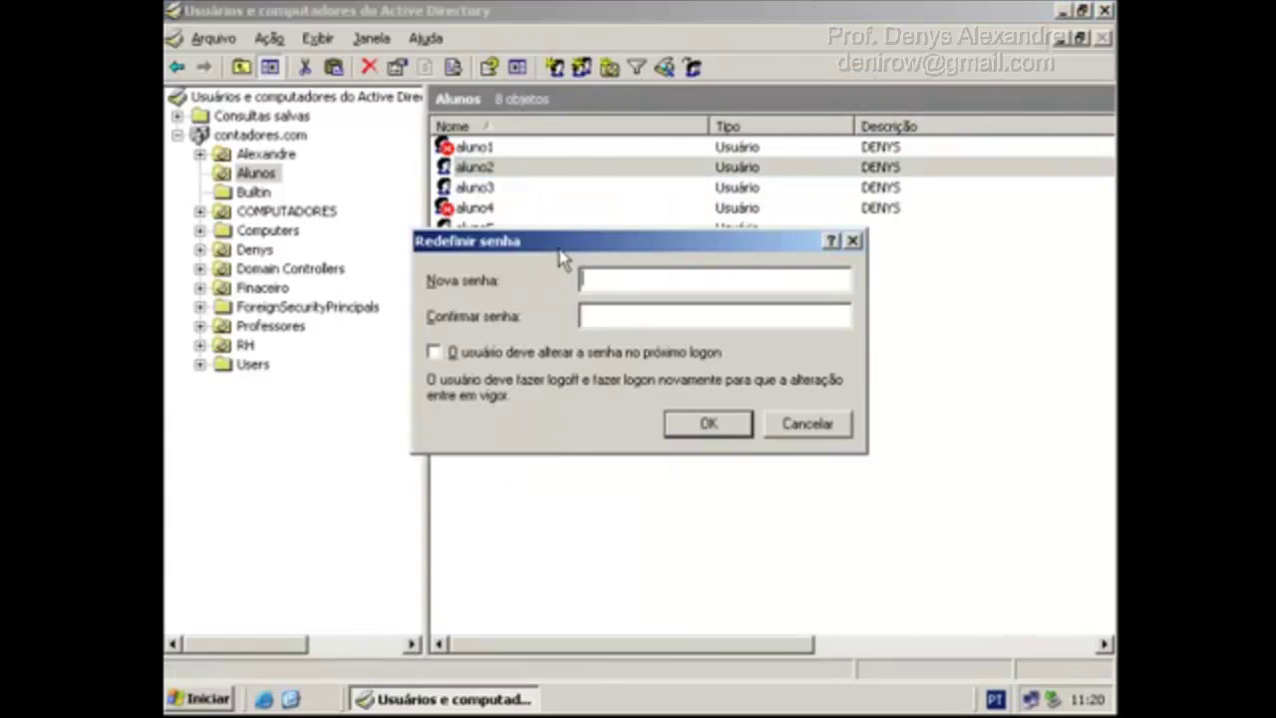
{"action": "type", "text": "*******"}
{"action": "key", "text": "Tab"}
{"action": "type", "text": "*******"}
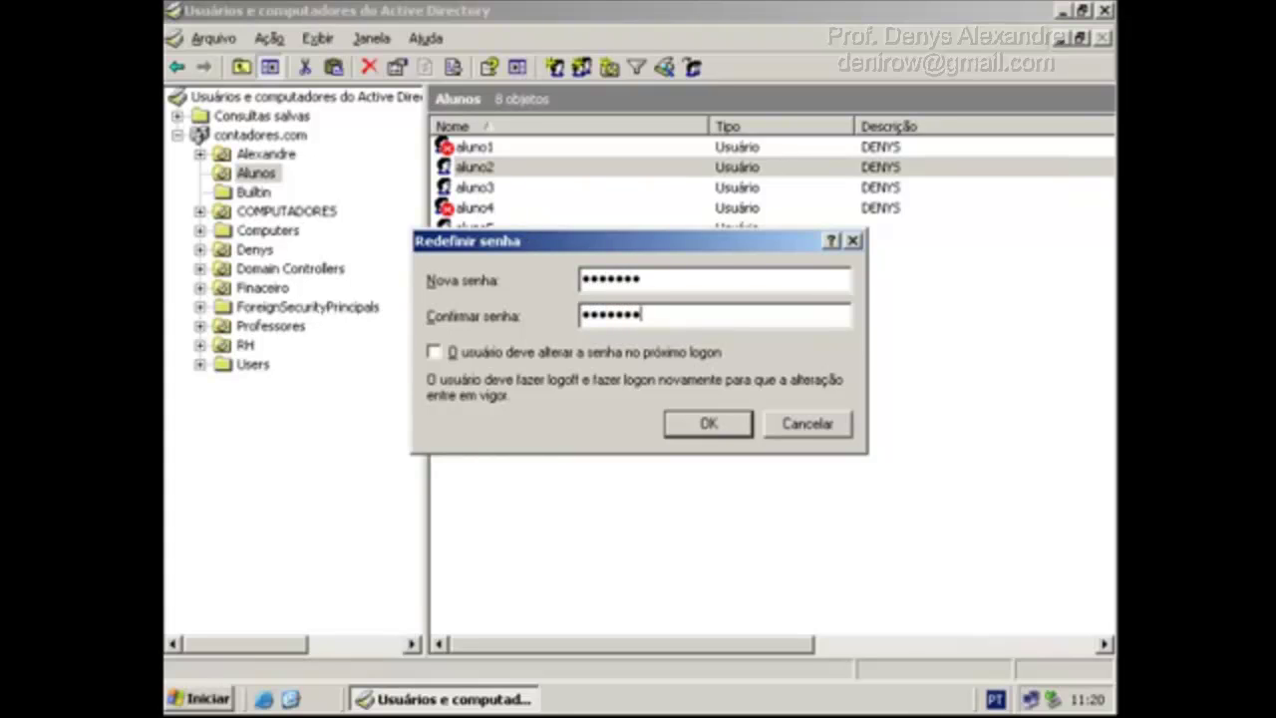
{"action": "key", "text": "Return"}
{"action": "key", "text": "Return"}
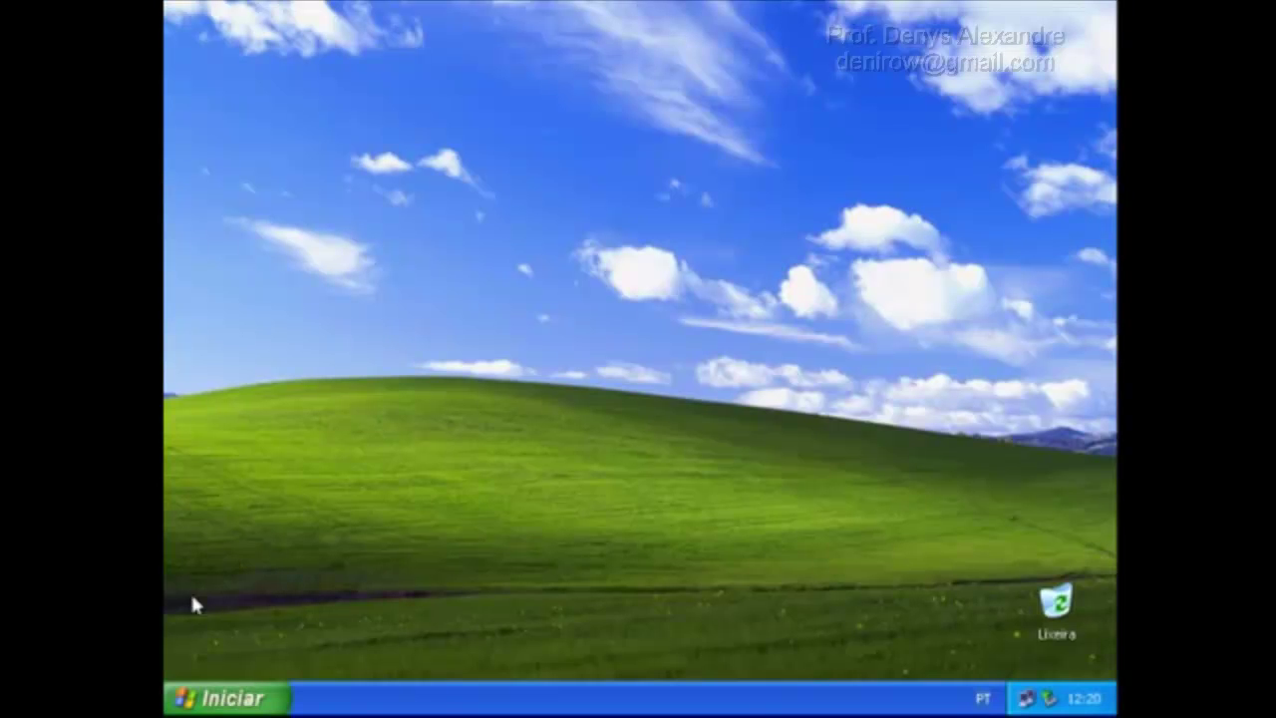
Log the administrator off the Windows XP client.
{"action": "left_click", "coordinate": [209, 698]}
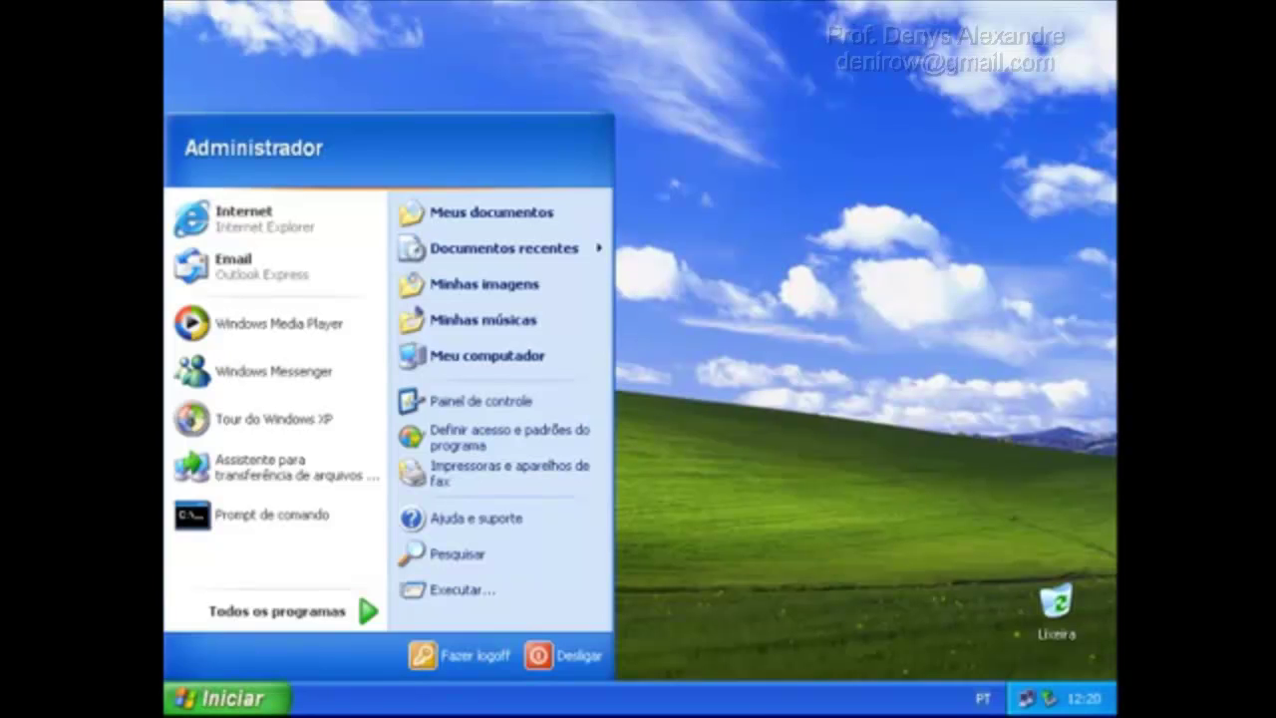
{"action": "left_click", "coordinate": [444, 655]}
{"action": "left_click", "coordinate": [597, 388]}
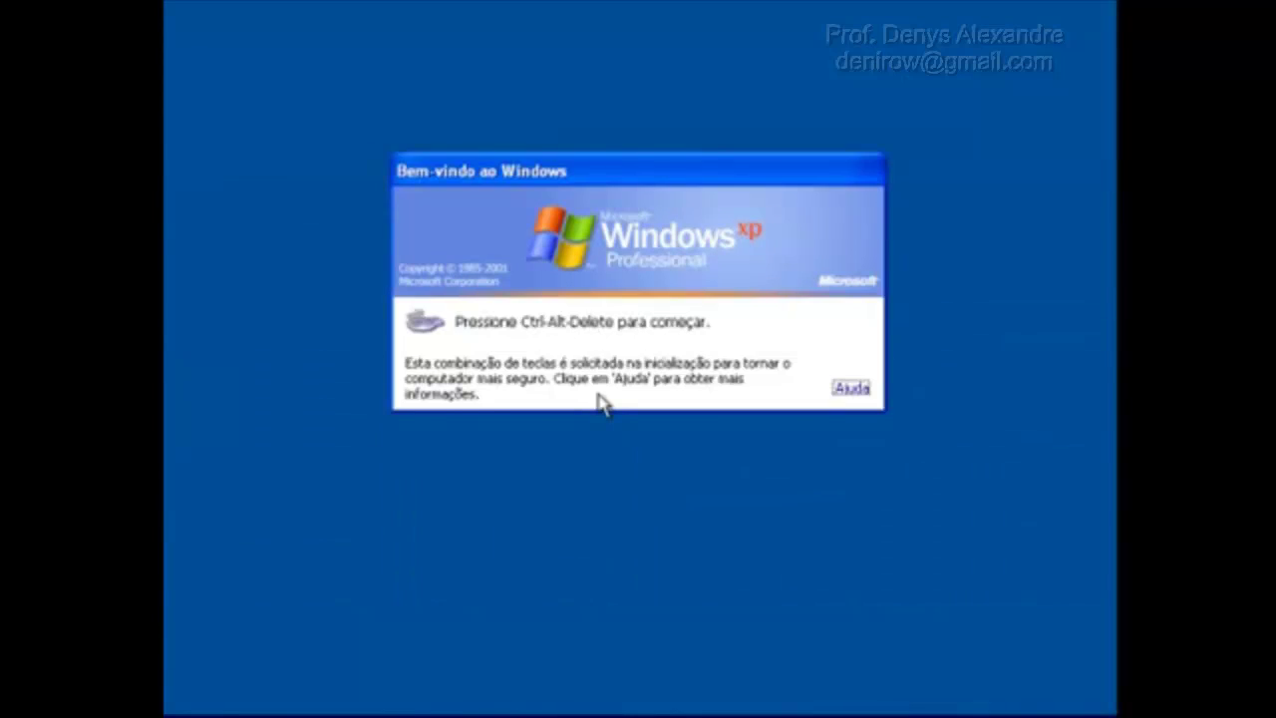
Log on to the CONTADORES domain as aluno2 with its password.
{"action": "key", "text": "ctrl+alt+Delete"}
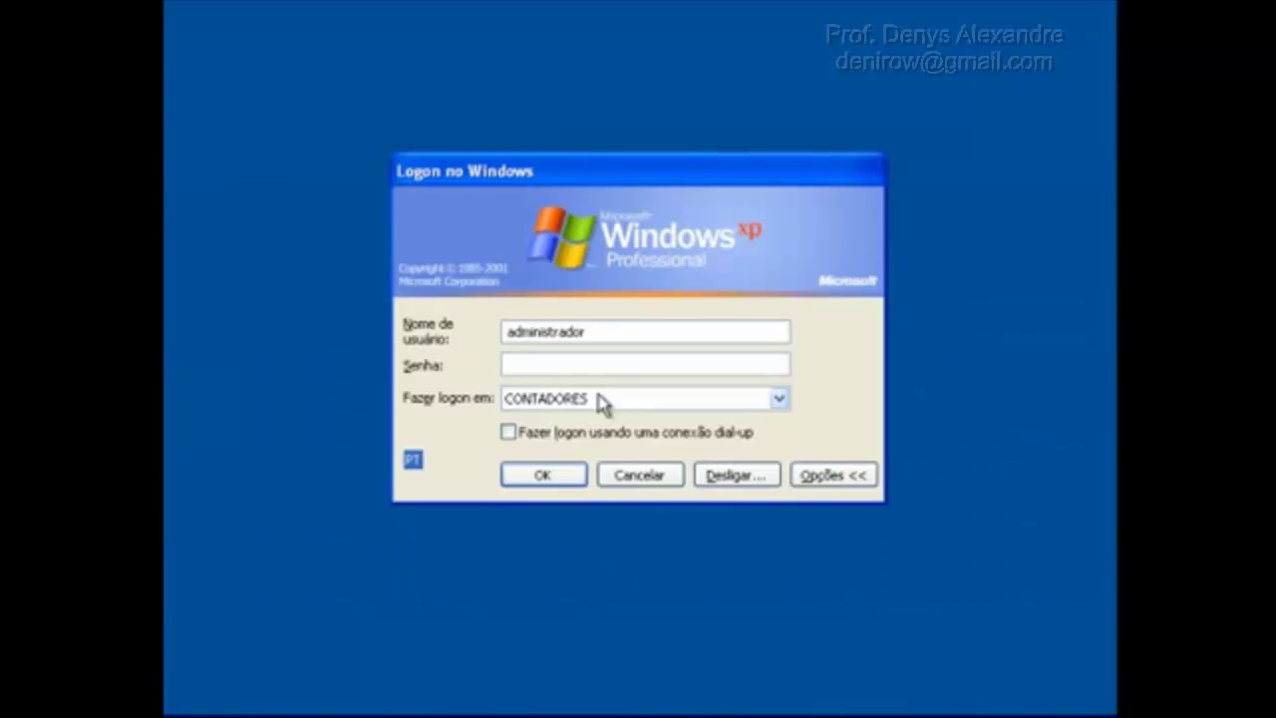
{"action": "key", "text": "shift+Tab"}
{"action": "type", "text": "aluno2"}
{"action": "key", "text": "Tab"}
{"action": "type", "text": "********"}
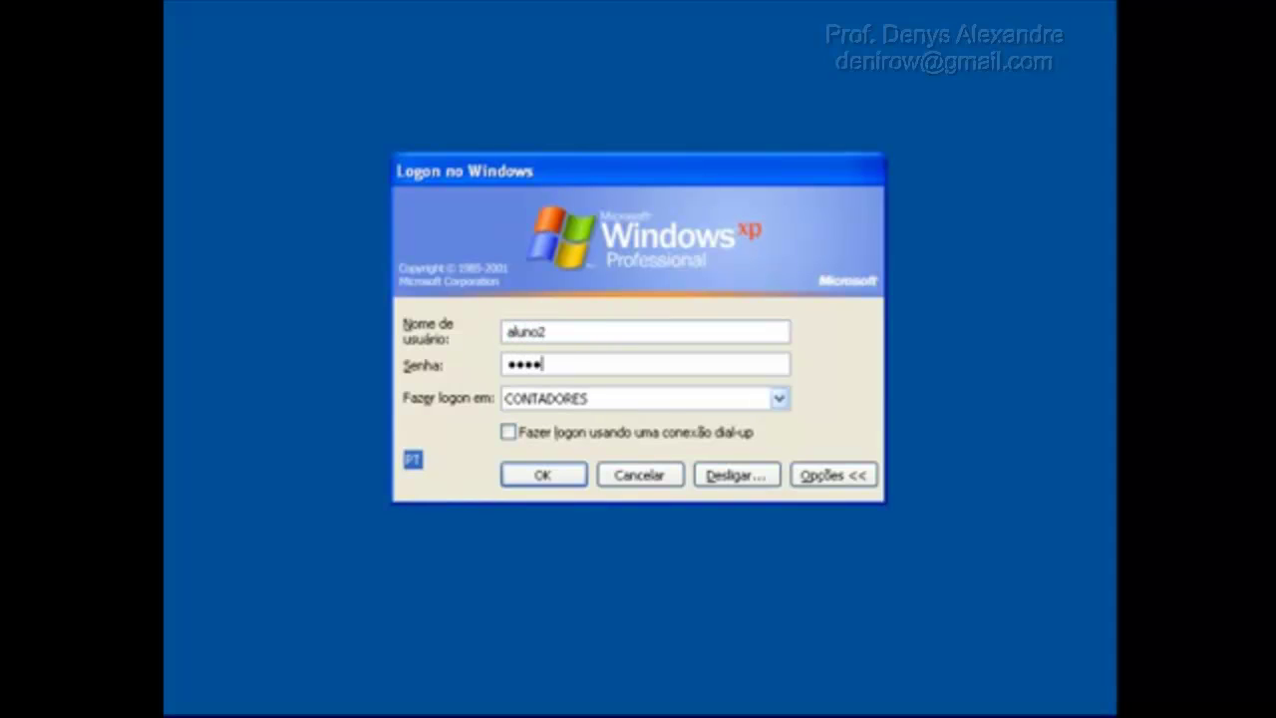
{"action": "key", "text": "Return"}
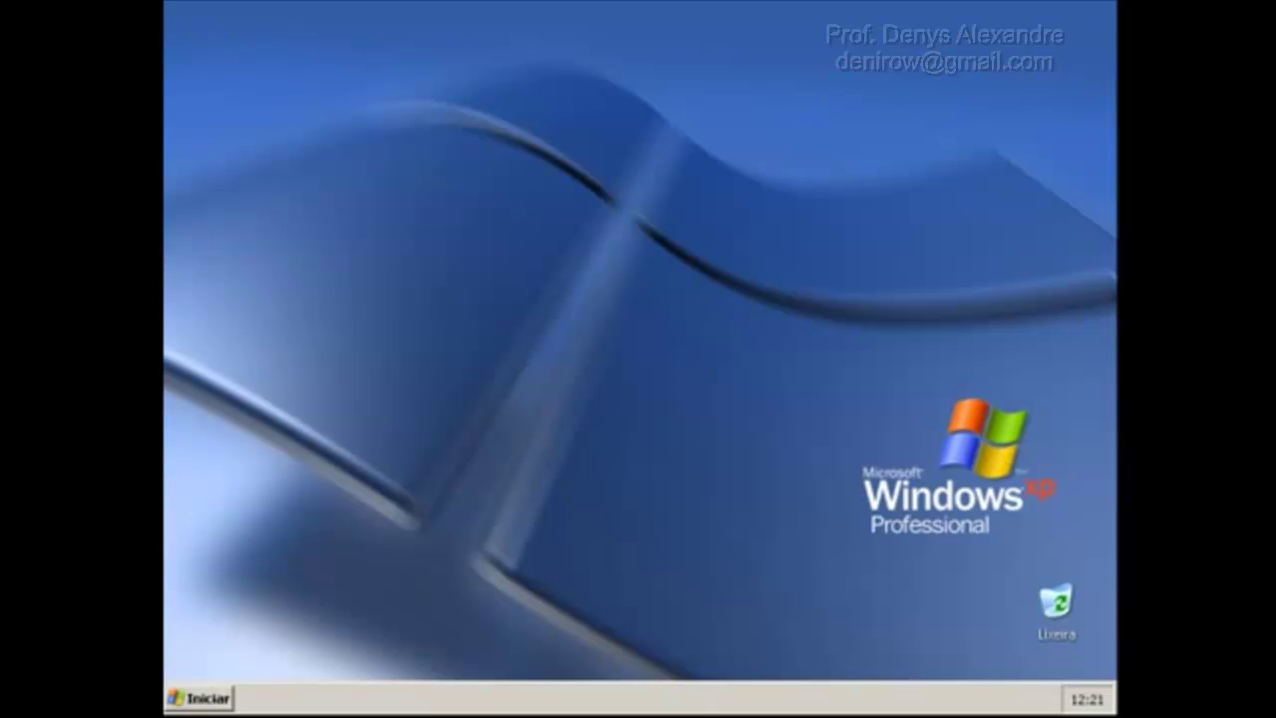
Open the Control Panel as aluno2, switch it to classic view, and close it.
{"action": "left_click", "coordinate": [204, 701]}
{"action": "left_click", "coordinate": [483, 419]}
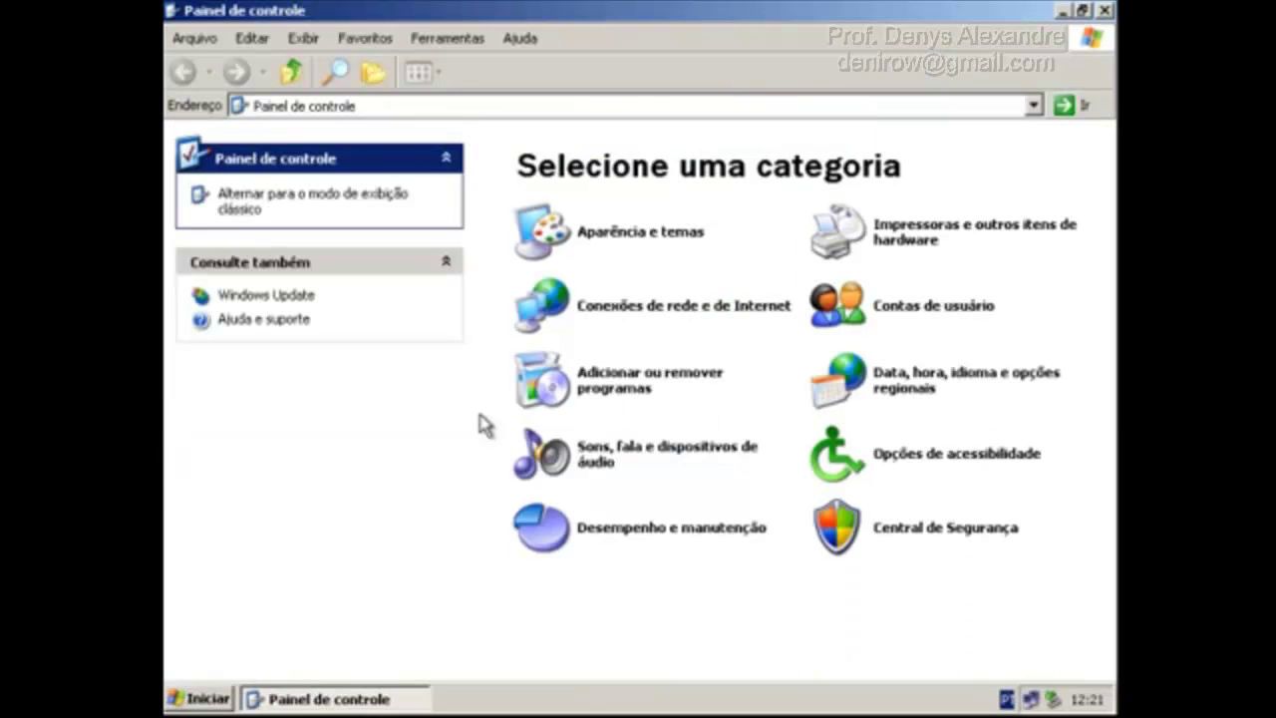
{"action": "left_click", "coordinate": [271, 205]}
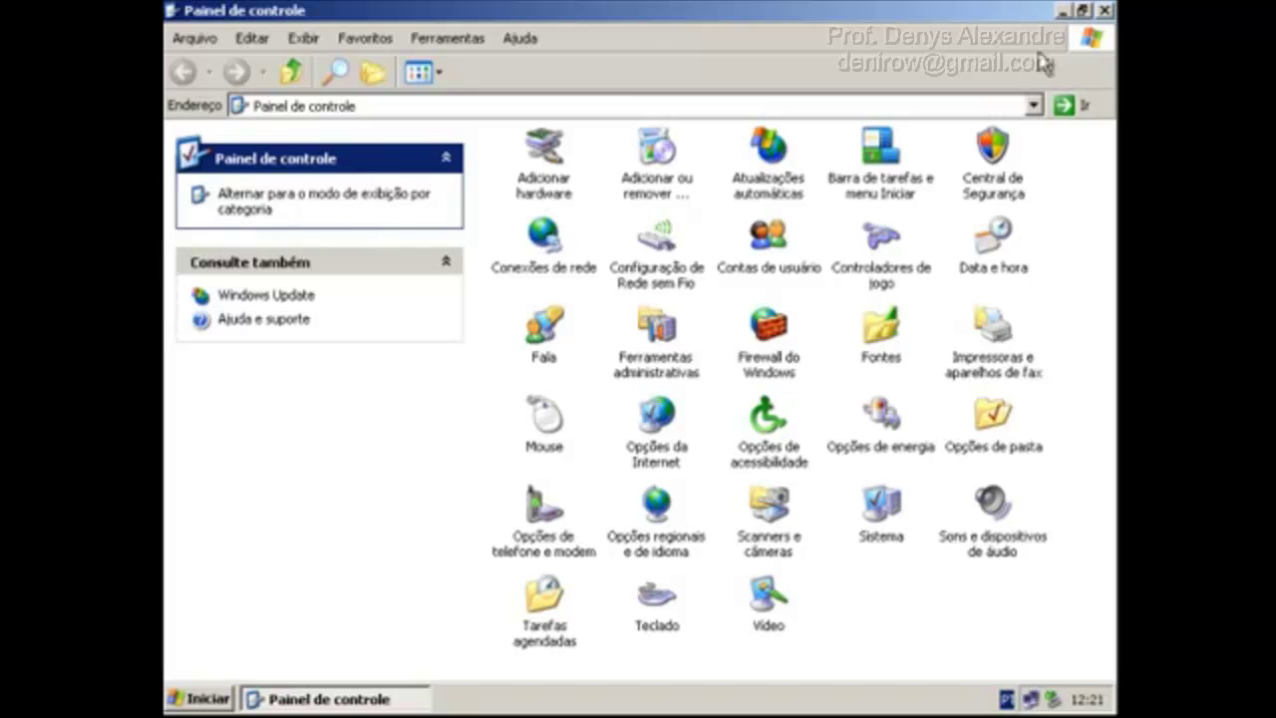
{"action": "left_click", "coordinate": [1103, 12]}
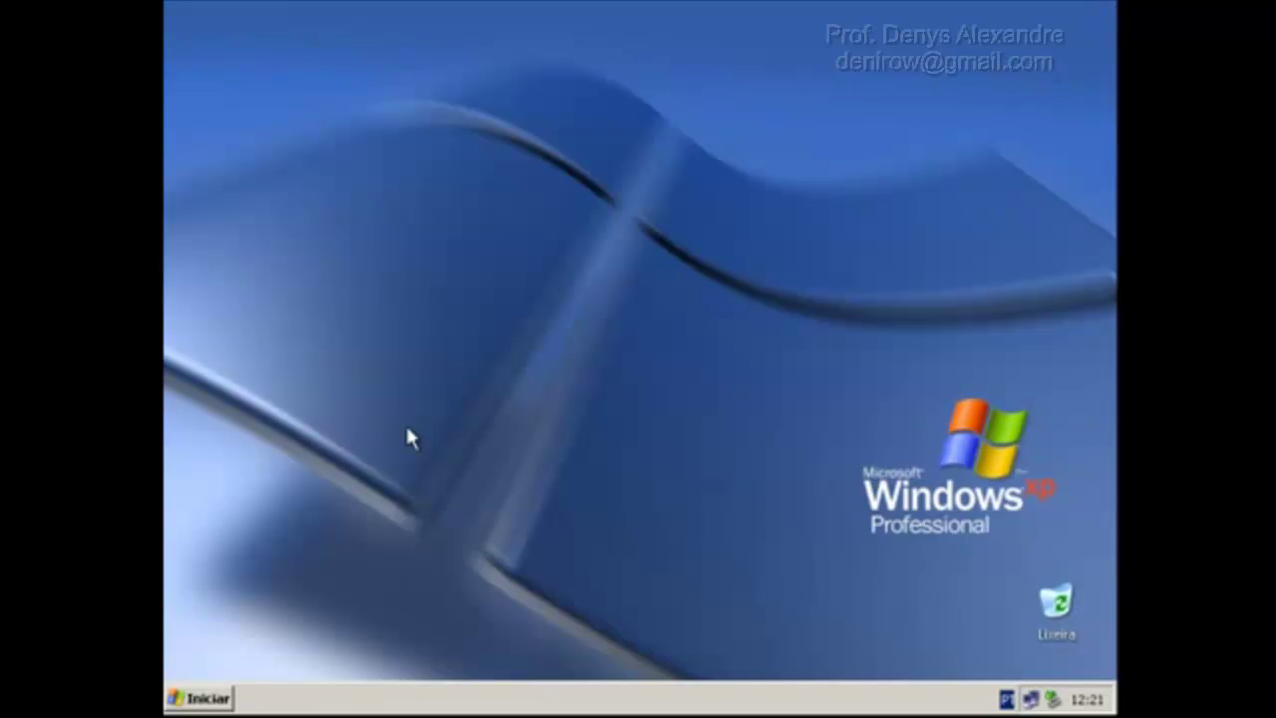
Run the control command from the Run box, then check the logged-in user in the Start menu.
{"action": "key", "text": "super+r"}
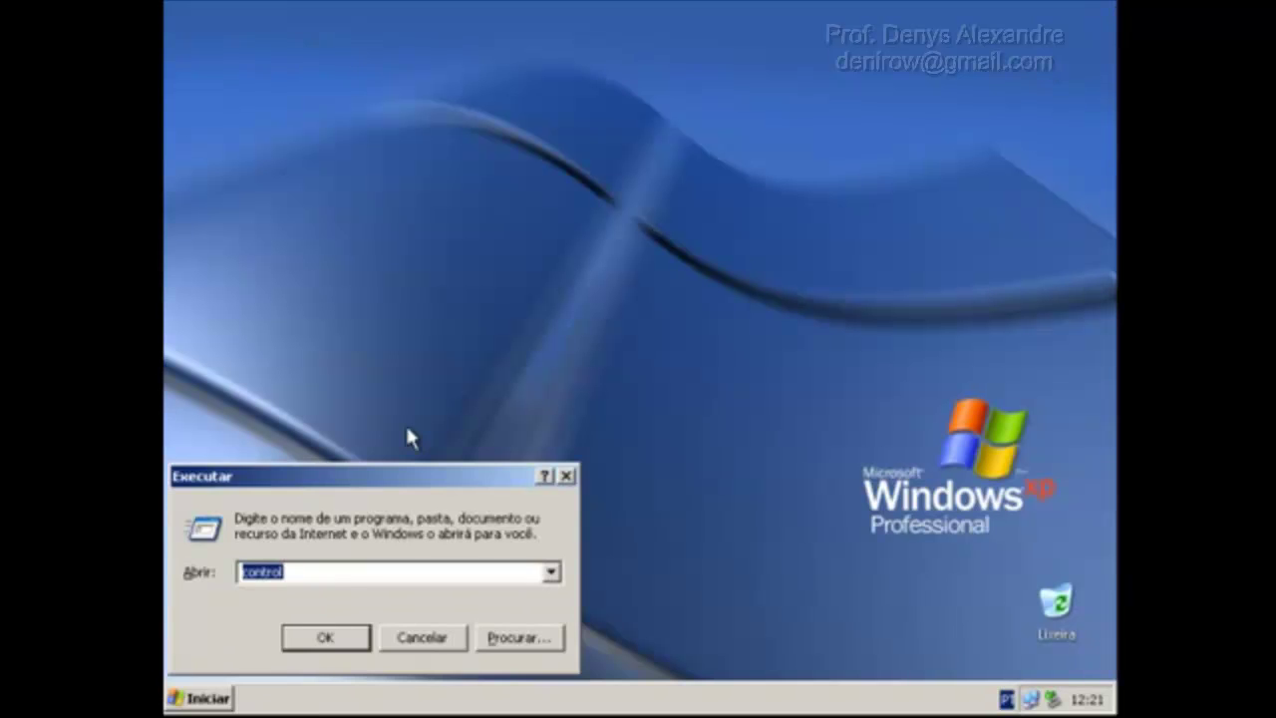
{"action": "left_click", "coordinate": [313, 571]}
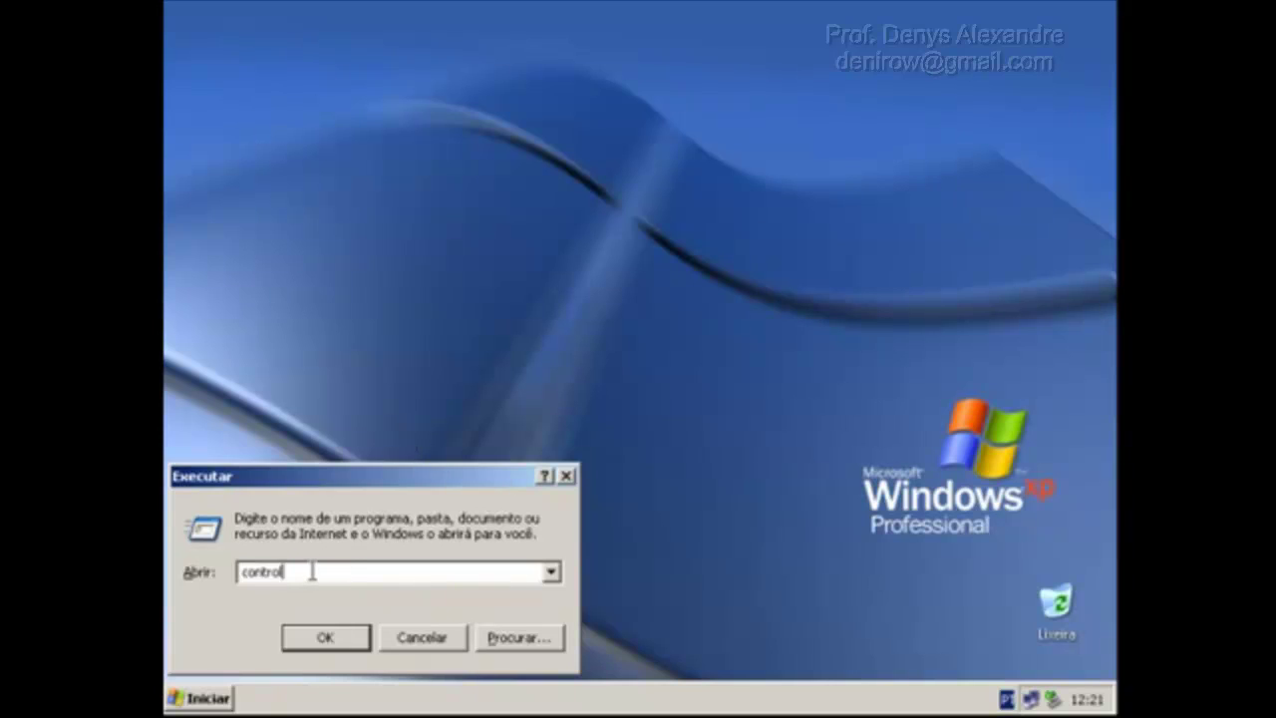
{"action": "left_click", "coordinate": [347, 644]}
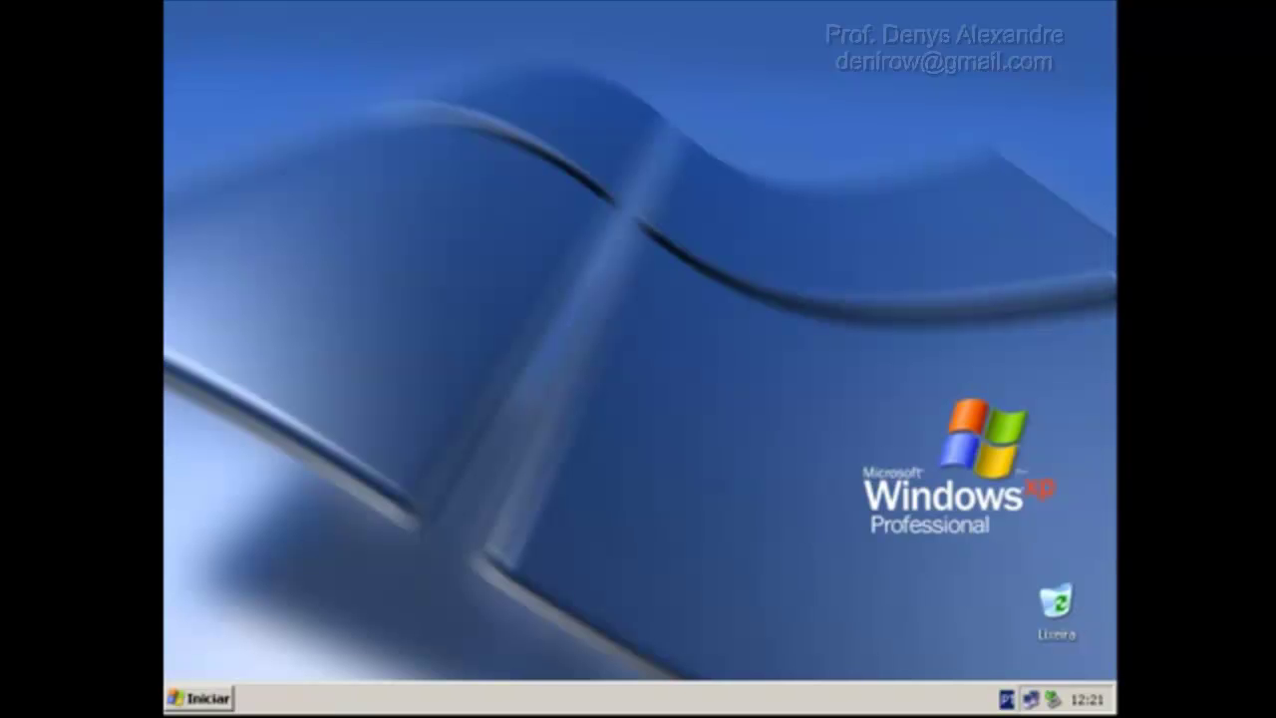
{"action": "left_click", "coordinate": [210, 699]}
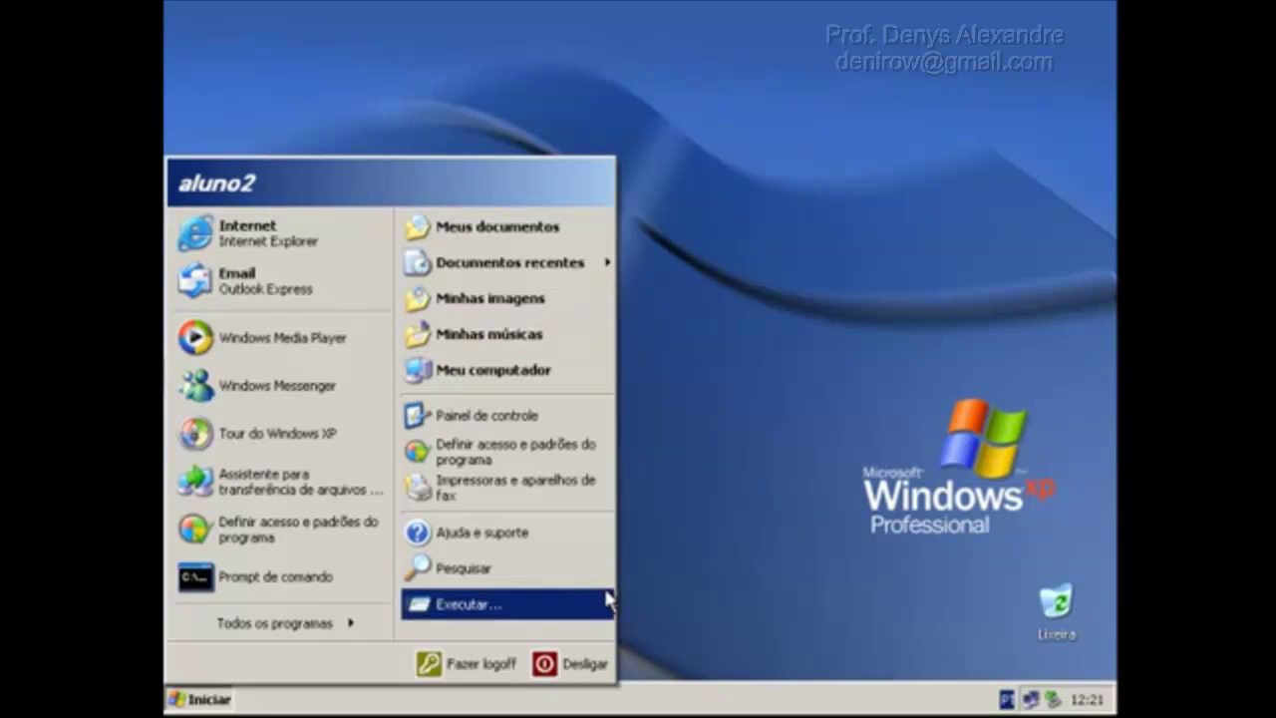
{"action": "left_click", "coordinate": [867, 432]}
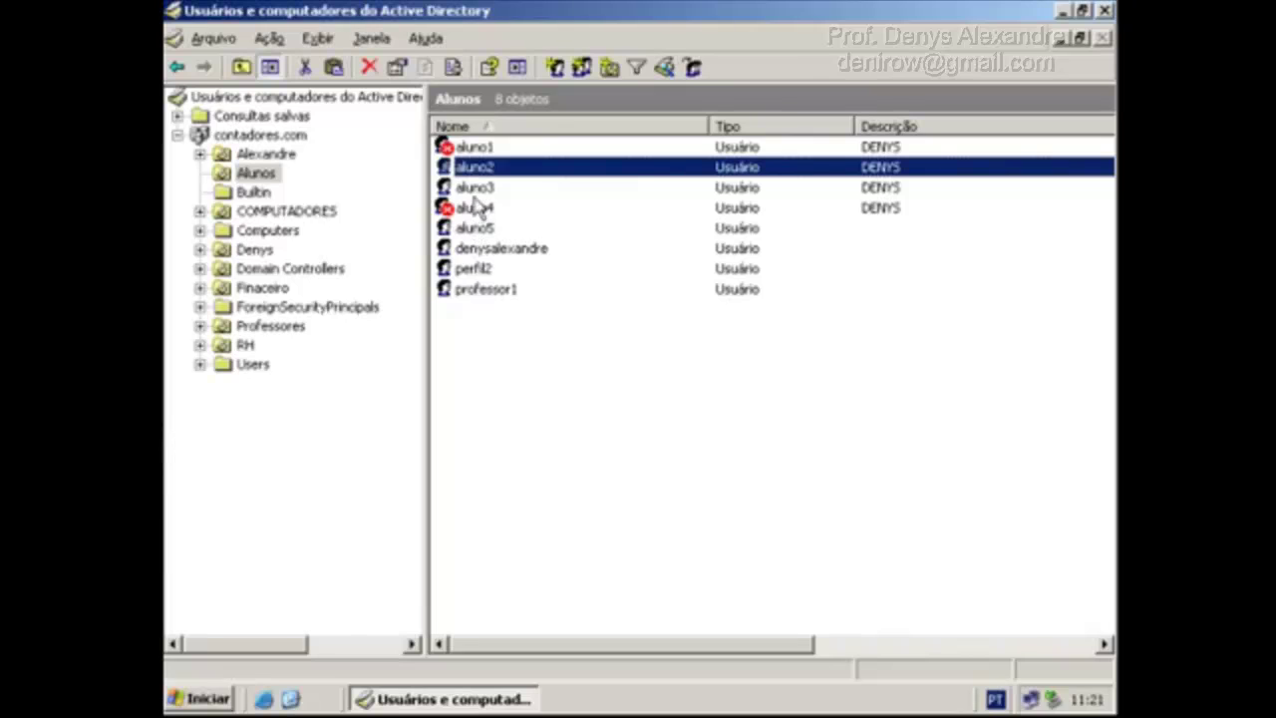
Review aluno2's group memberships on the Membro de tab.
{"action": "left_click", "coordinate": [257, 176]}
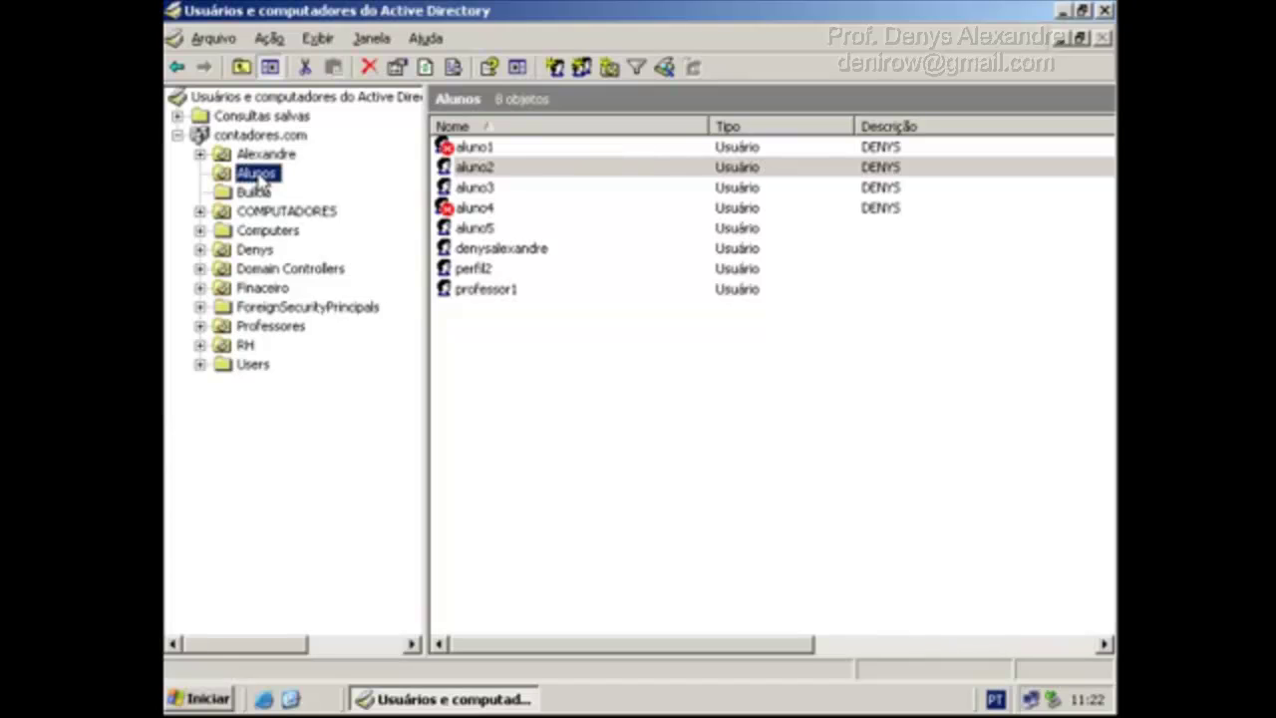
{"action": "double_click", "coordinate": [511, 170]}
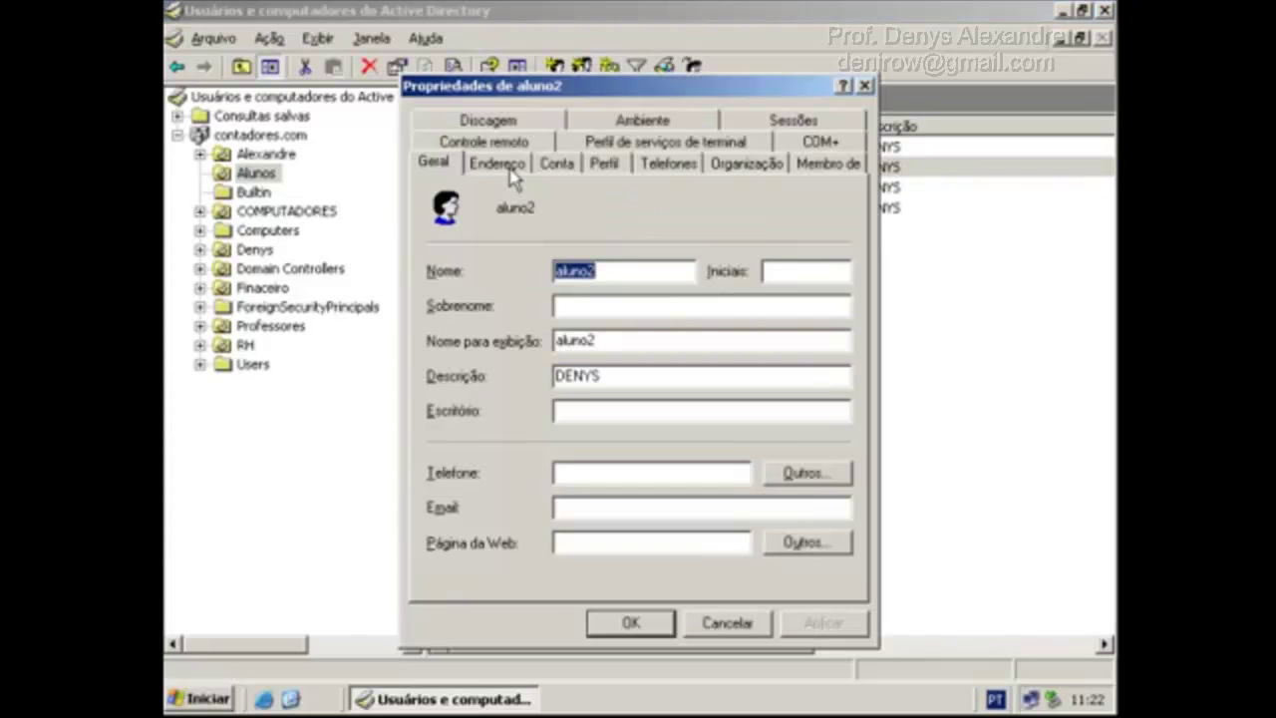
{"action": "left_click", "coordinate": [806, 164]}
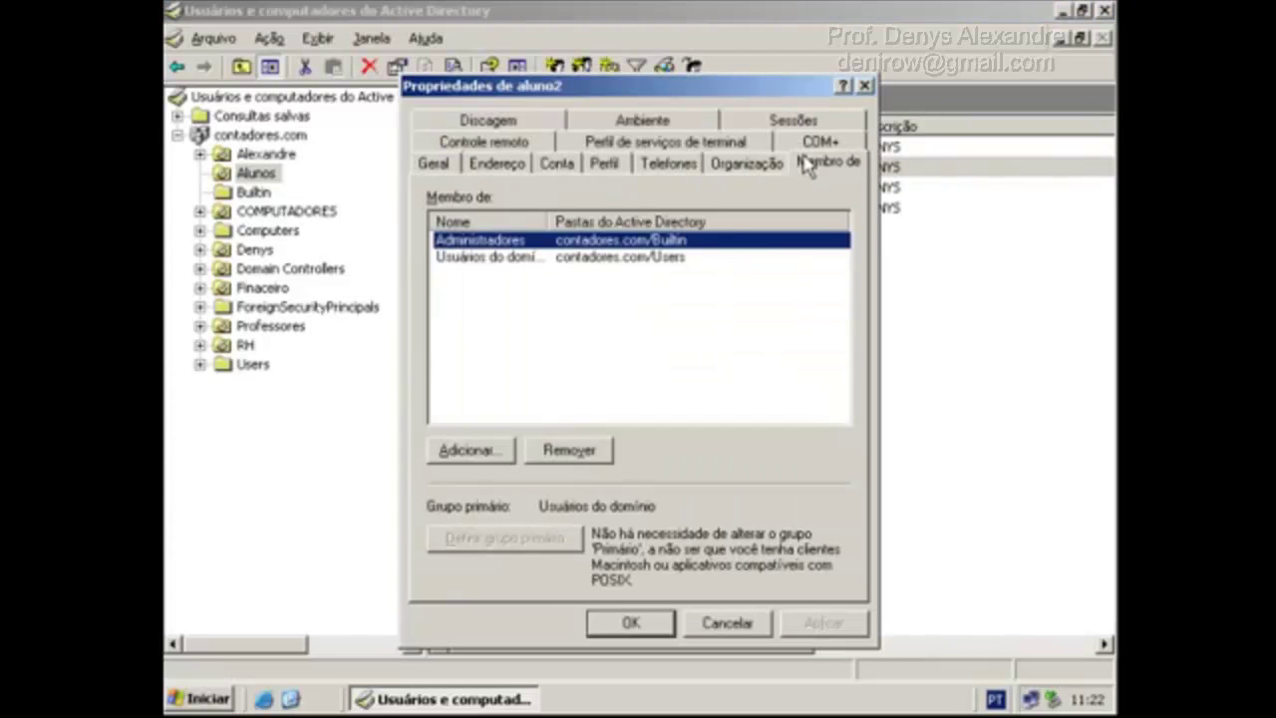
{"action": "double_click", "coordinate": [550, 222]}
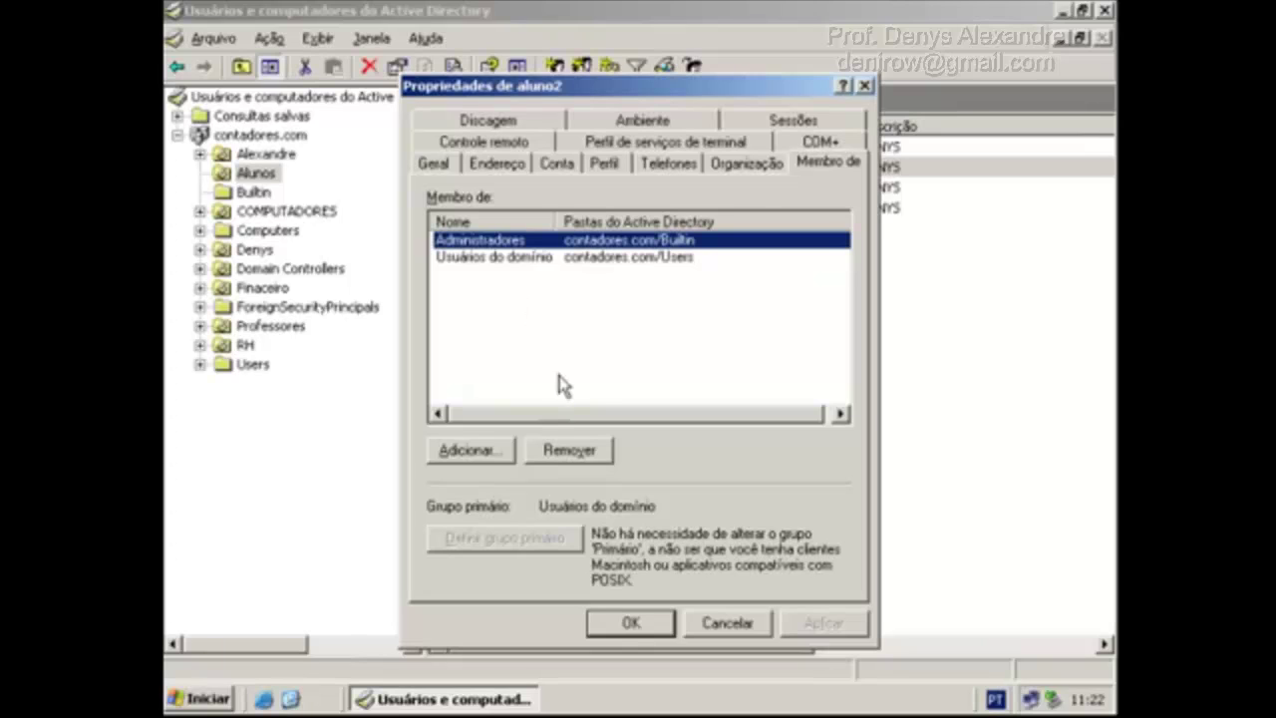
{"action": "left_click", "coordinate": [638, 624]}
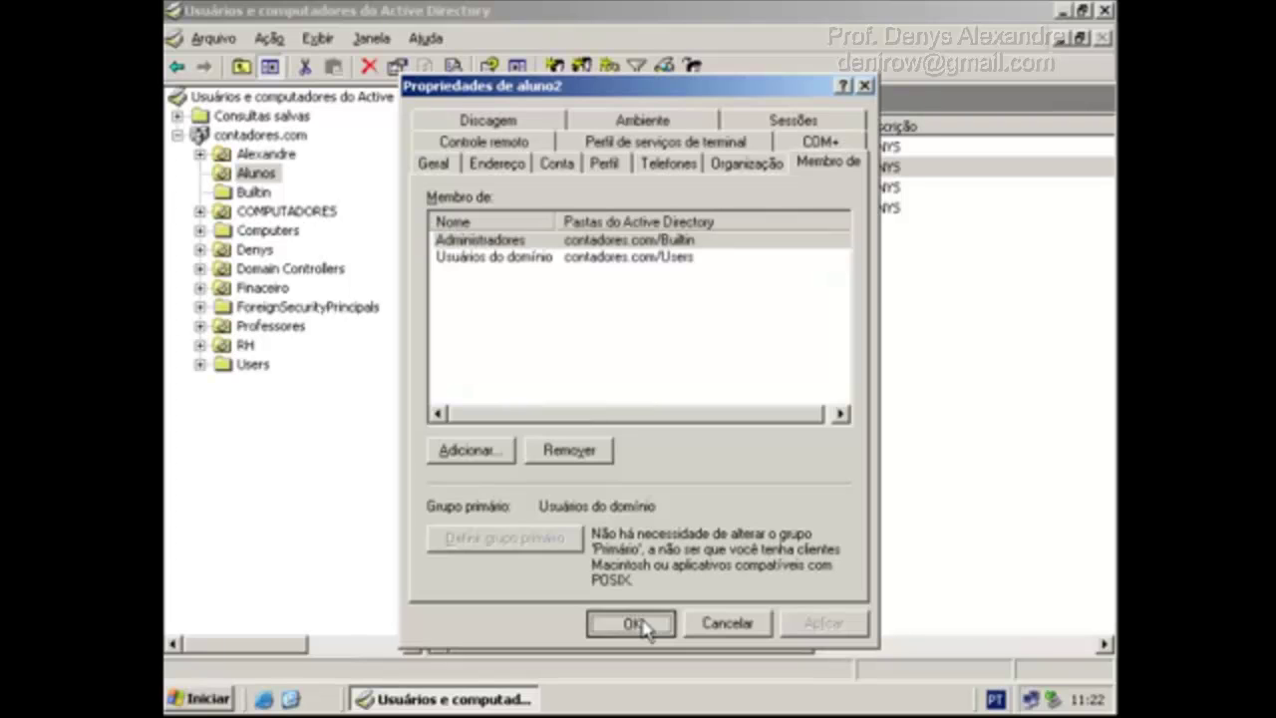
Open GPO Alunos for editing from the Alunos OU's Diretiva de grupo tab.
{"action": "right_click", "coordinate": [251, 173]}
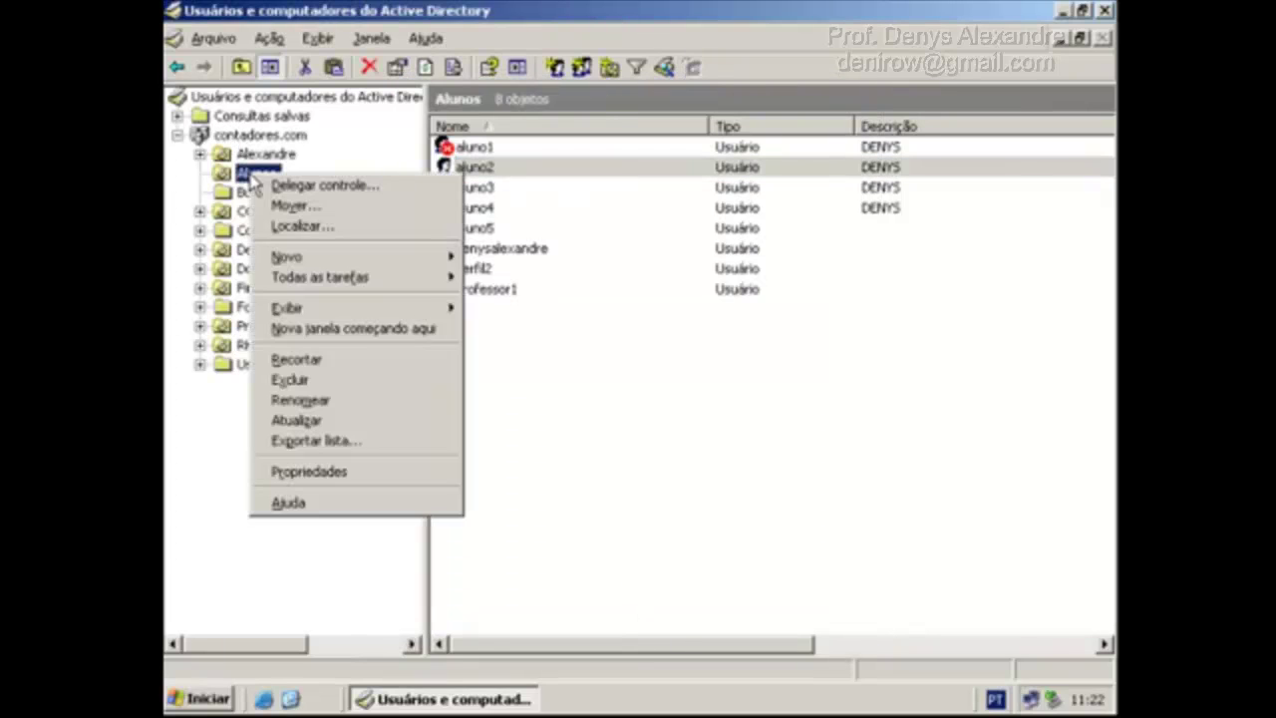
{"action": "left_click", "coordinate": [357, 471]}
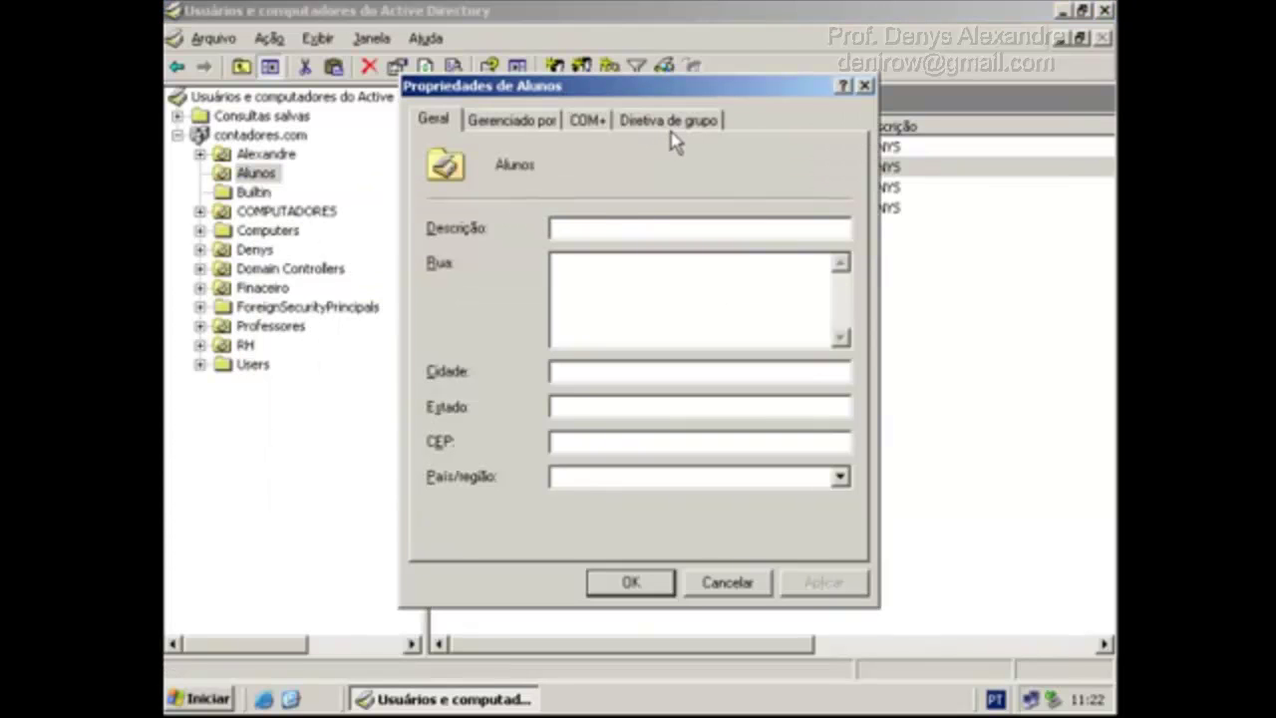
{"action": "left_click", "coordinate": [643, 122]}
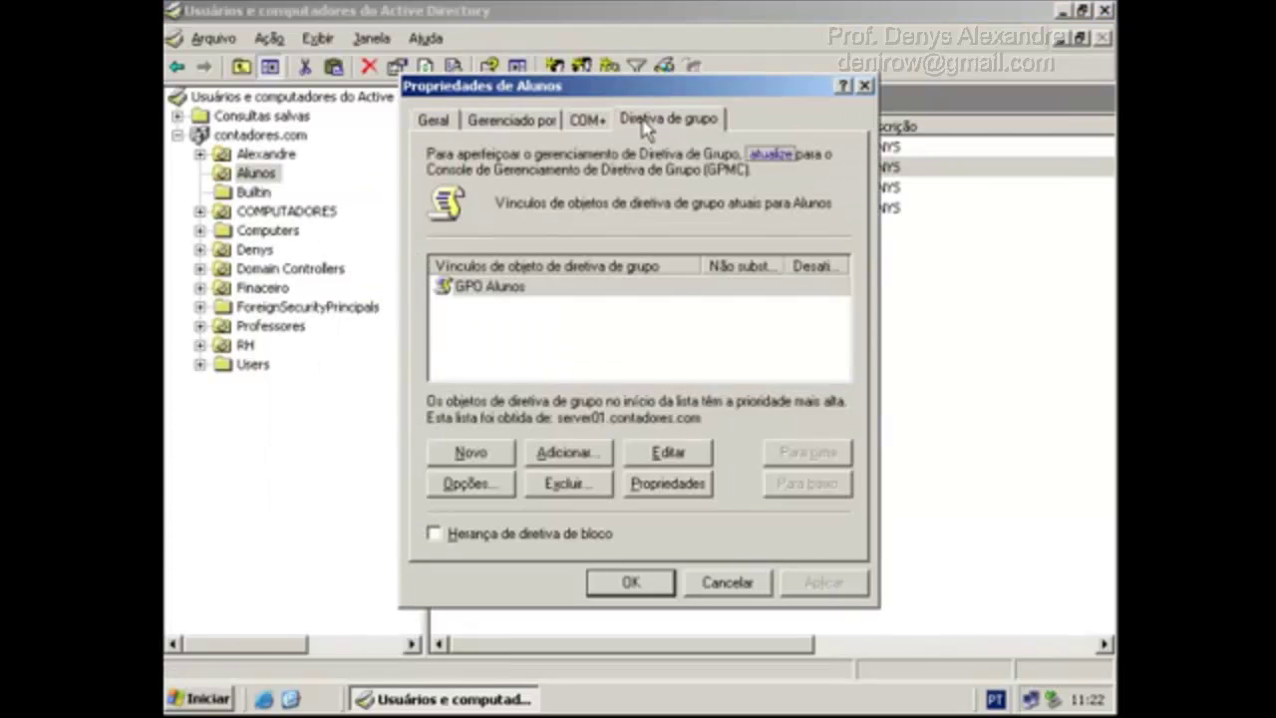
{"action": "left_click", "coordinate": [511, 288]}
{"action": "left_click", "coordinate": [668, 453]}
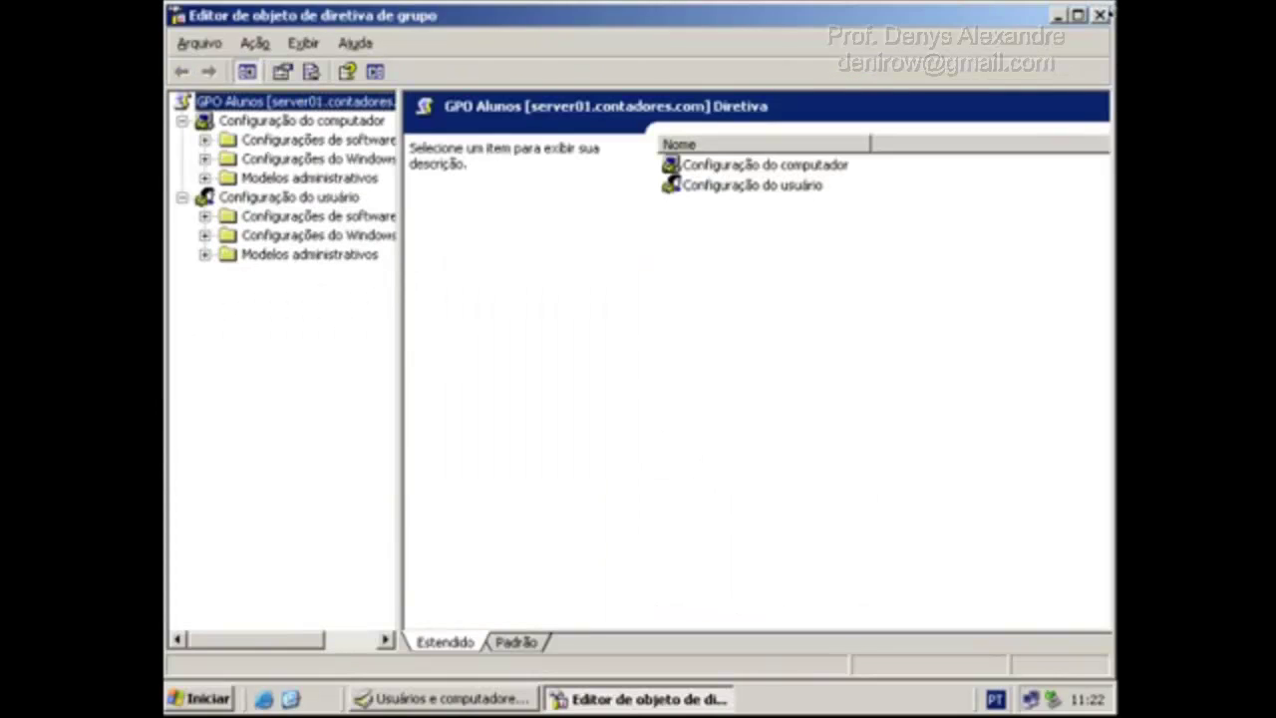
{"action": "left_click", "coordinate": [1078, 15]}
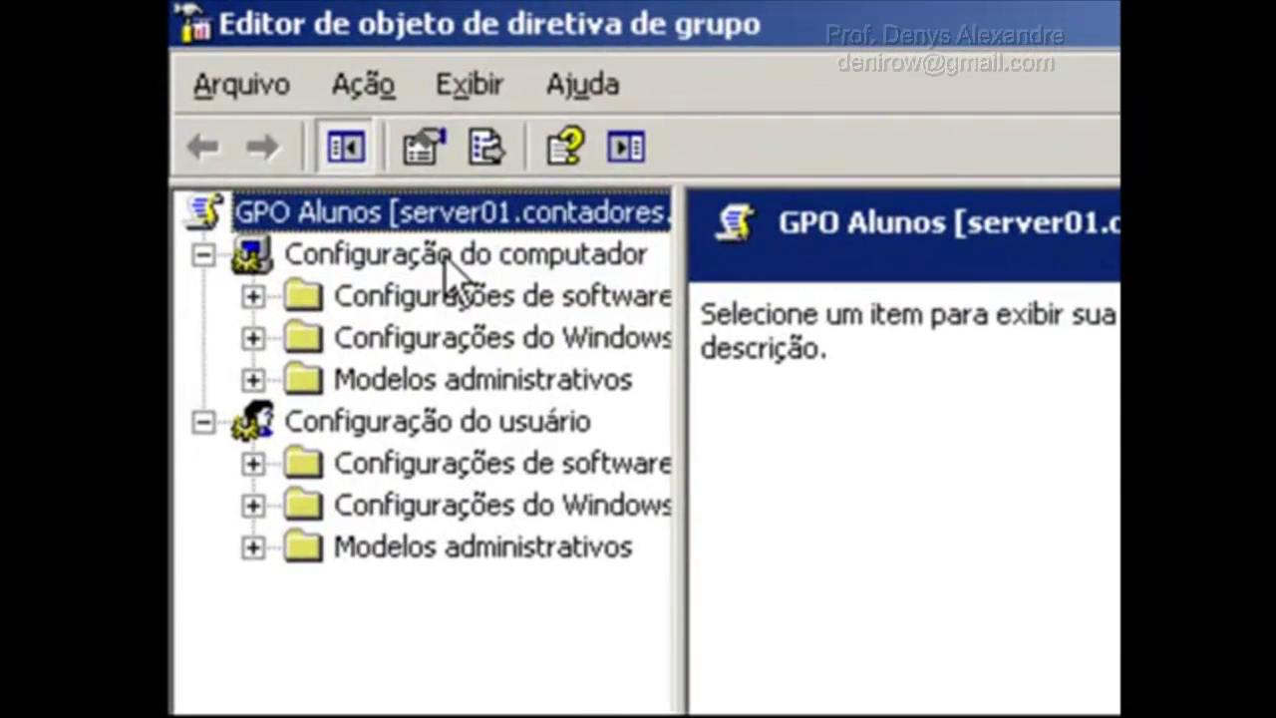
{"action": "left_click", "coordinate": [287, 118]}
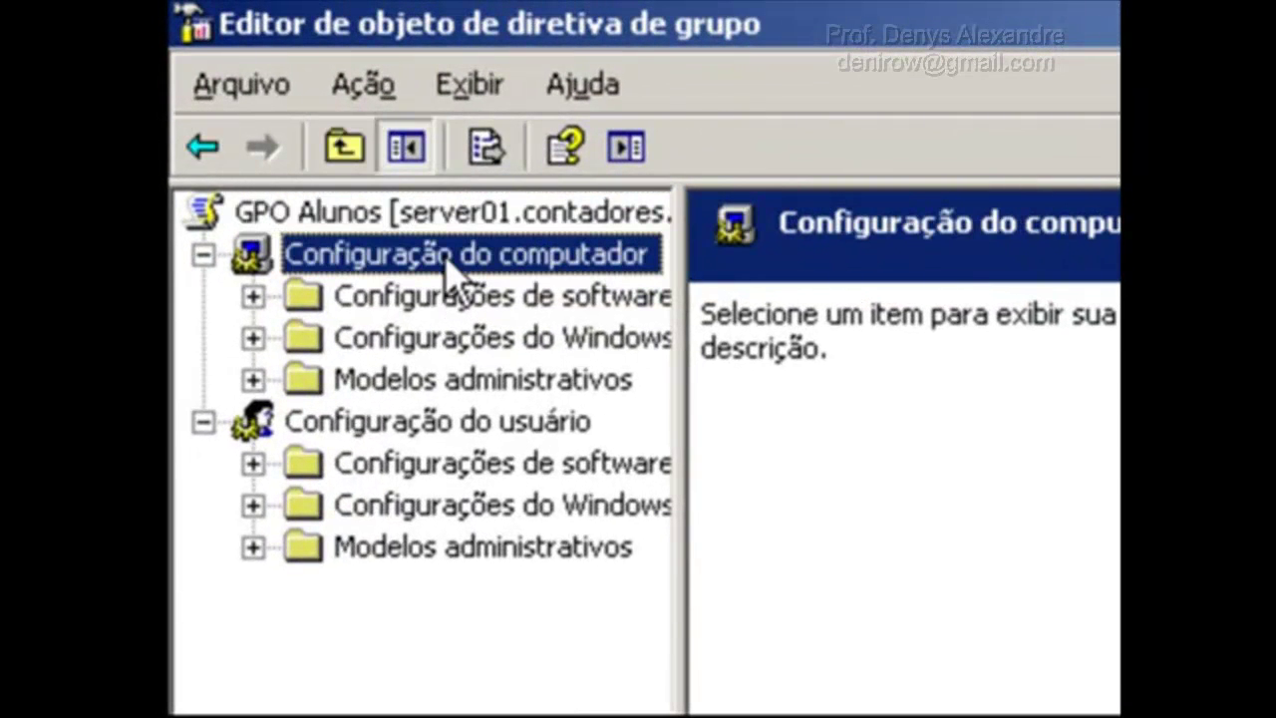
{"action": "left_click", "coordinate": [441, 421]}
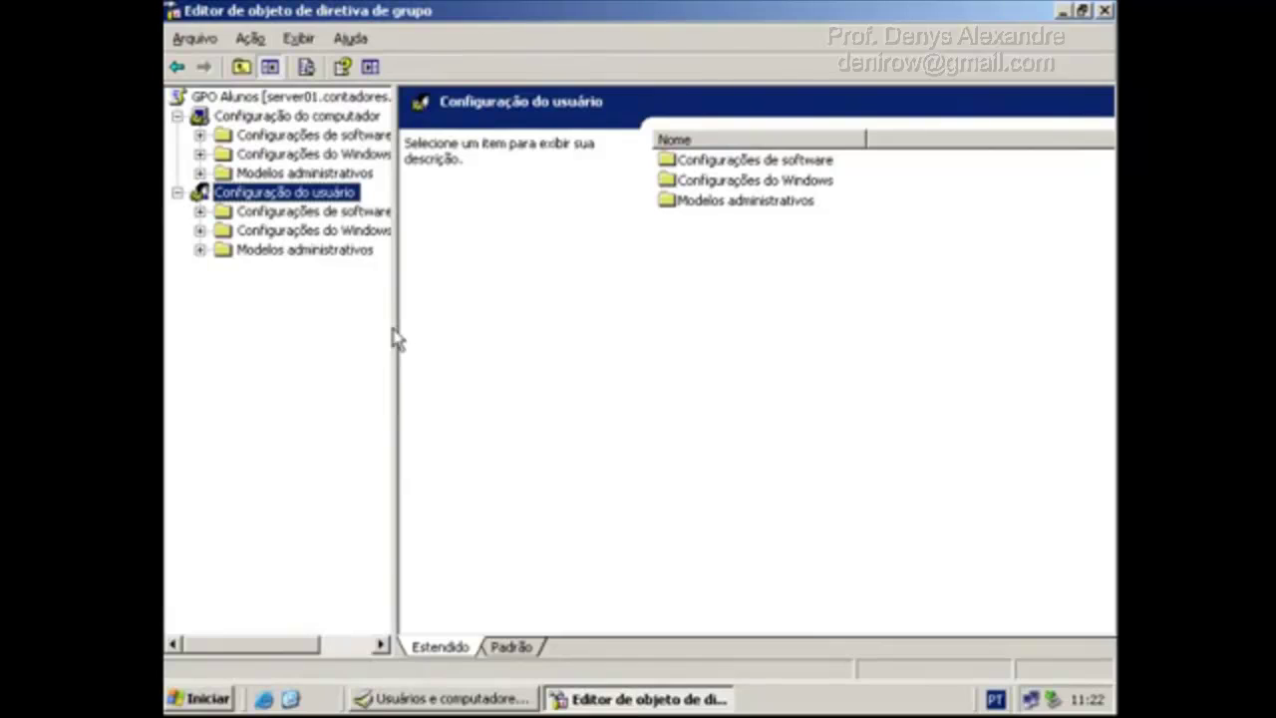
{"action": "left_click_drag", "start_coordinate": [393, 328], "coordinate": [453, 327]}
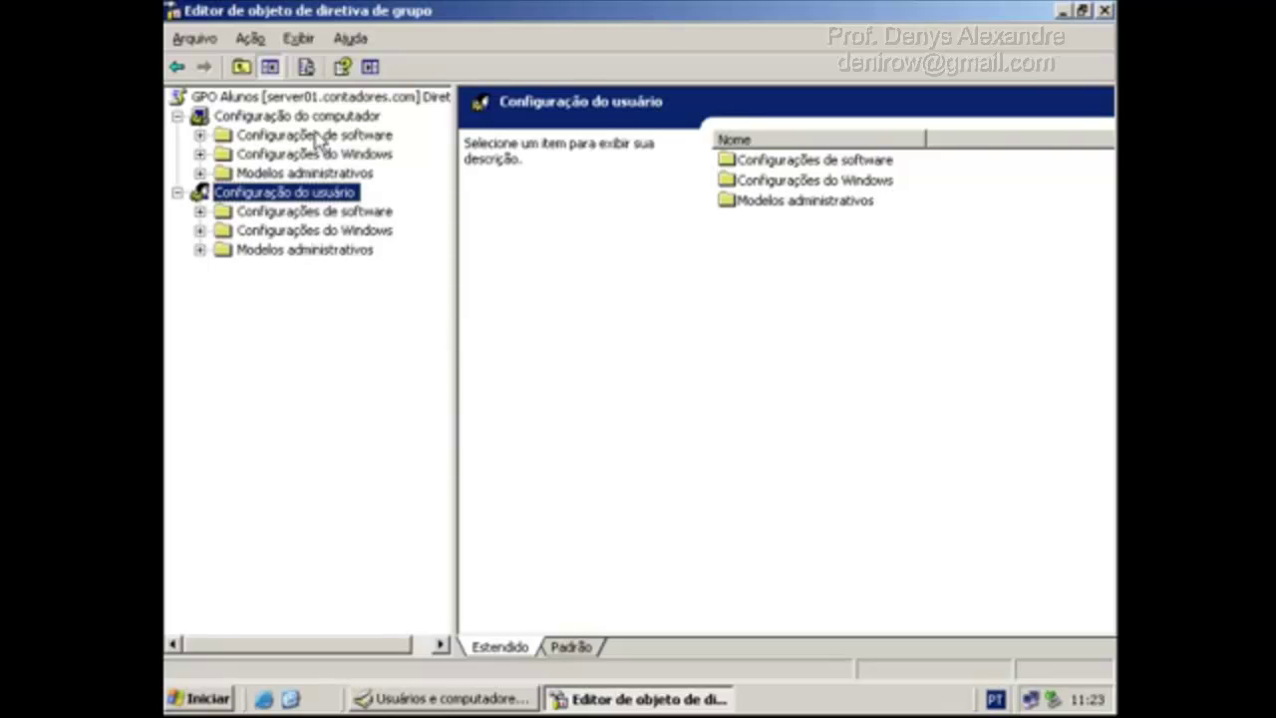
{"action": "left_click", "coordinate": [321, 123]}
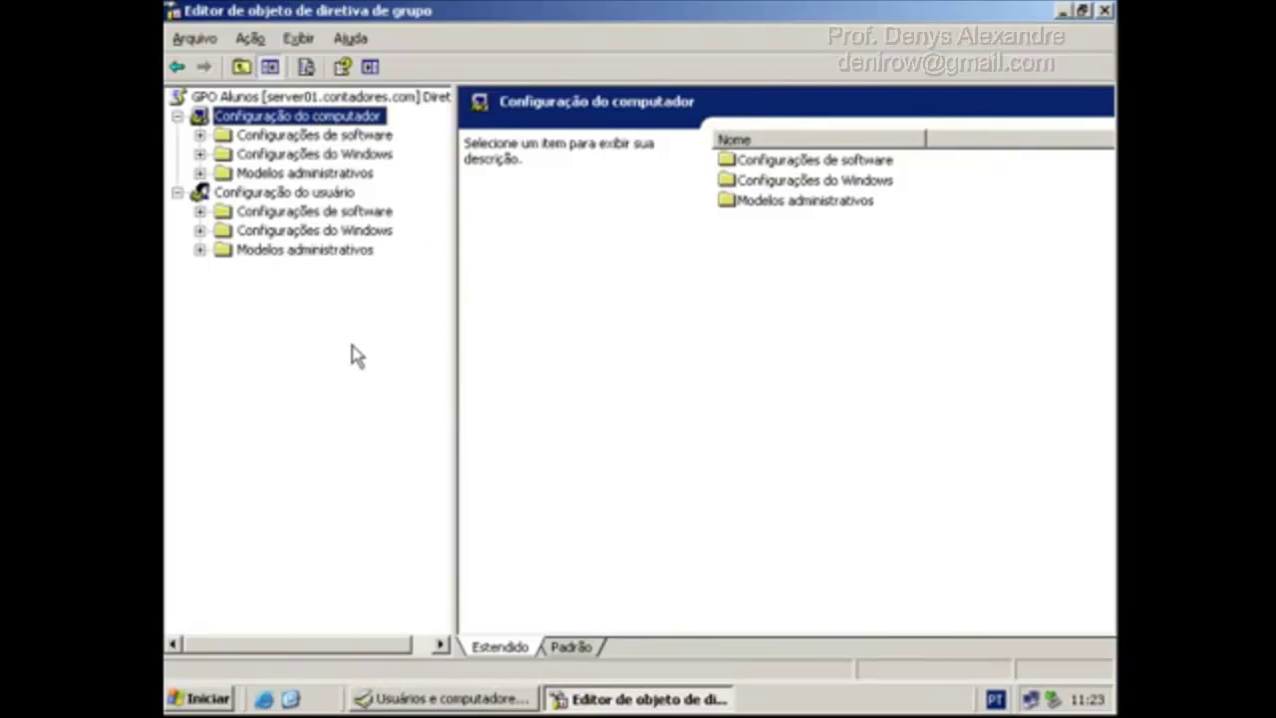
{"action": "left_click", "coordinate": [313, 212]}
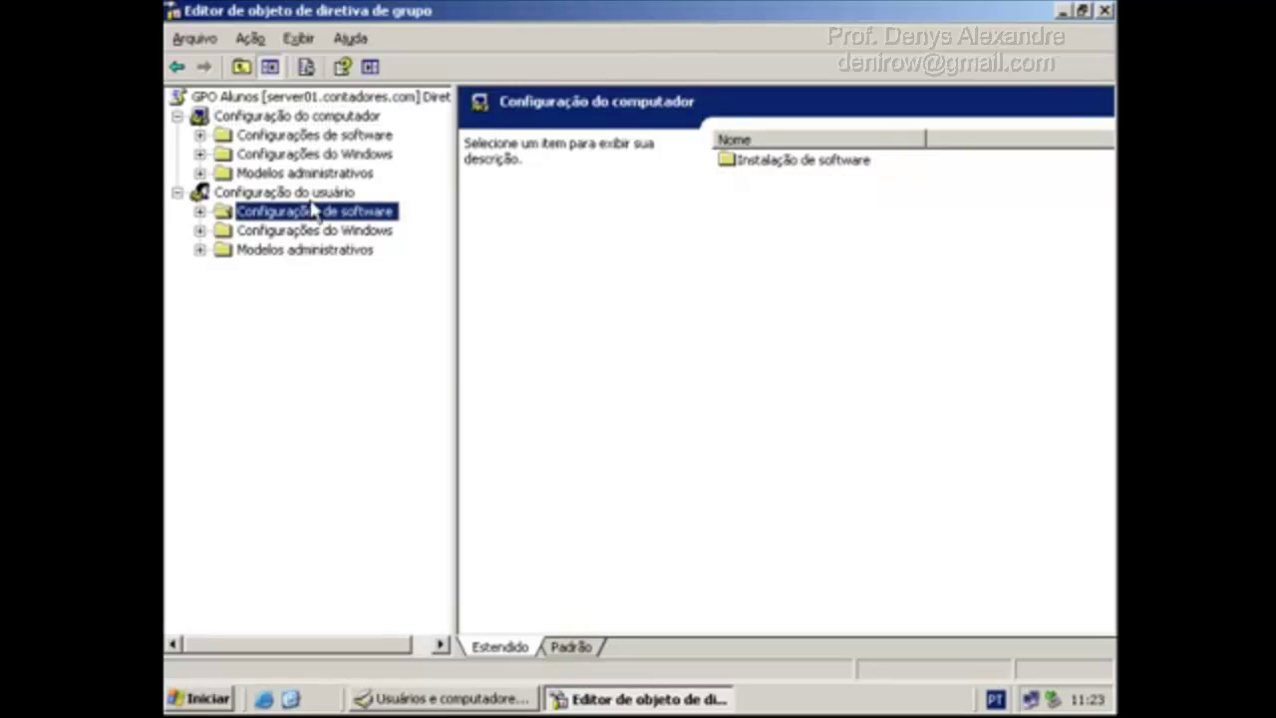
{"action": "left_click", "coordinate": [299, 191]}
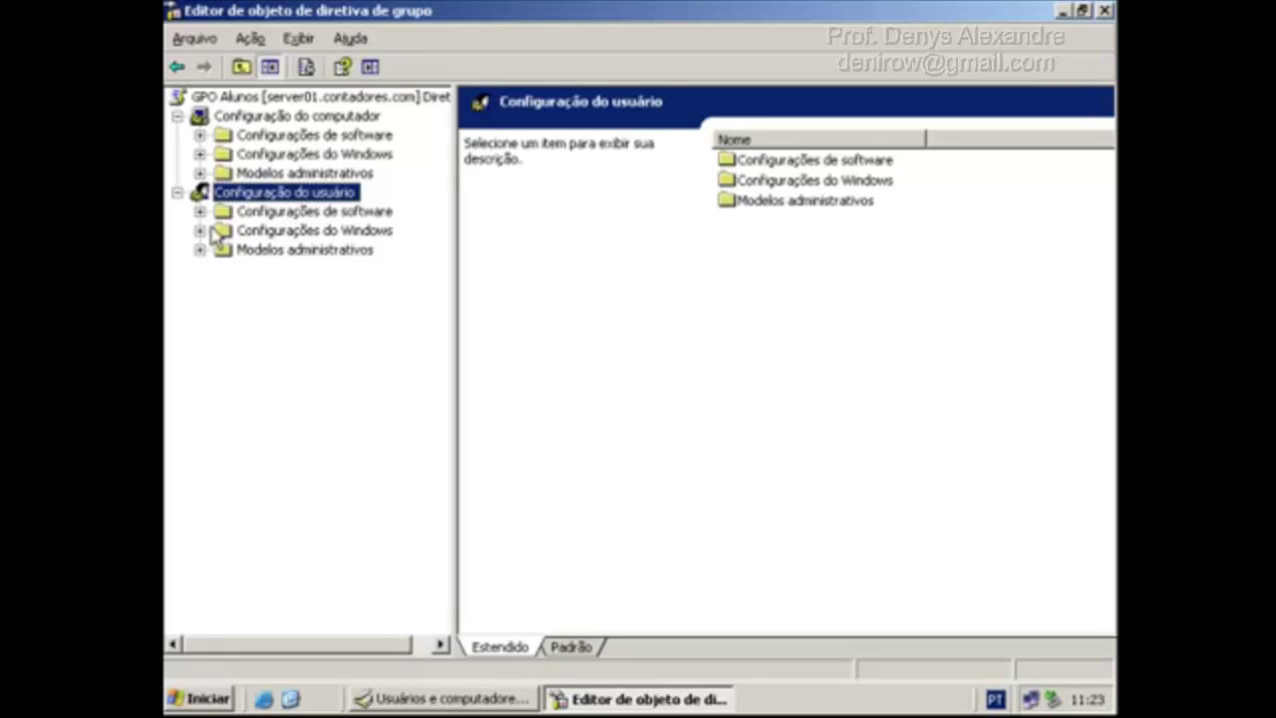
Set 'Proibir acesso ao Painel de controle' to Ativado under User Configuration > Painel de controle, then close the editor.
{"action": "left_click", "coordinate": [200, 230]}
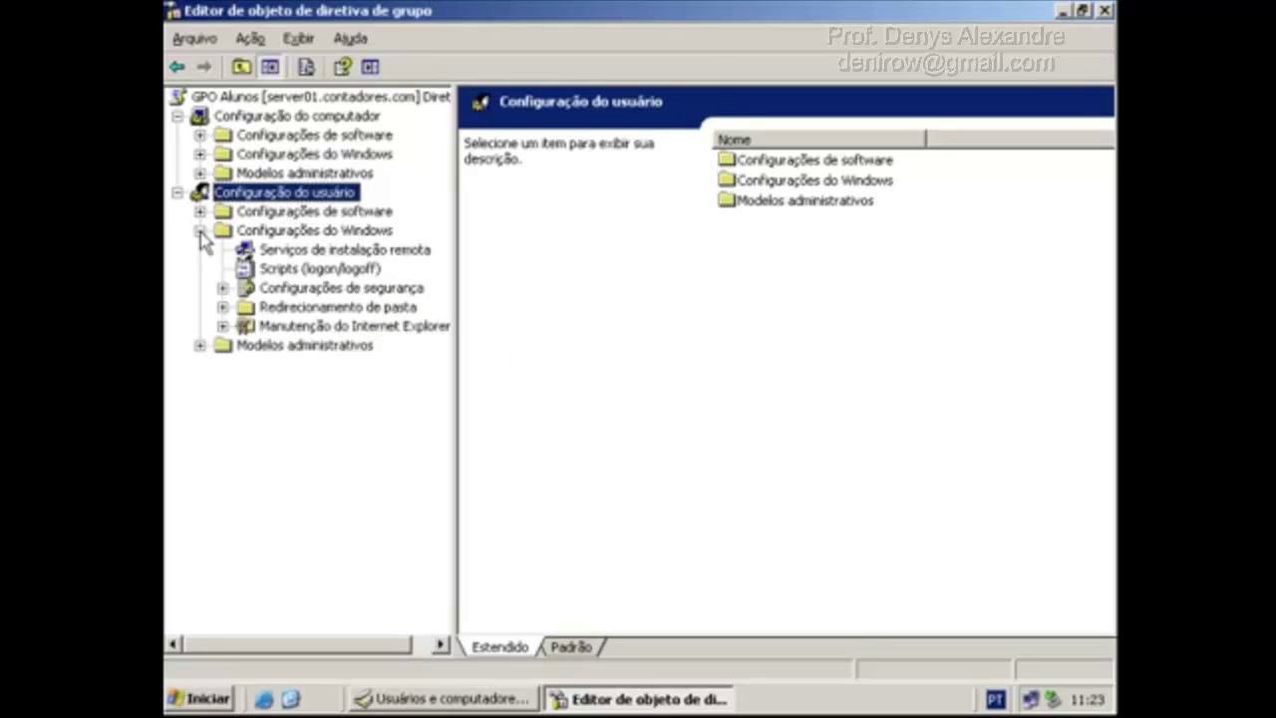
{"action": "left_click", "coordinate": [199, 345]}
{"action": "left_click", "coordinate": [304, 422]}
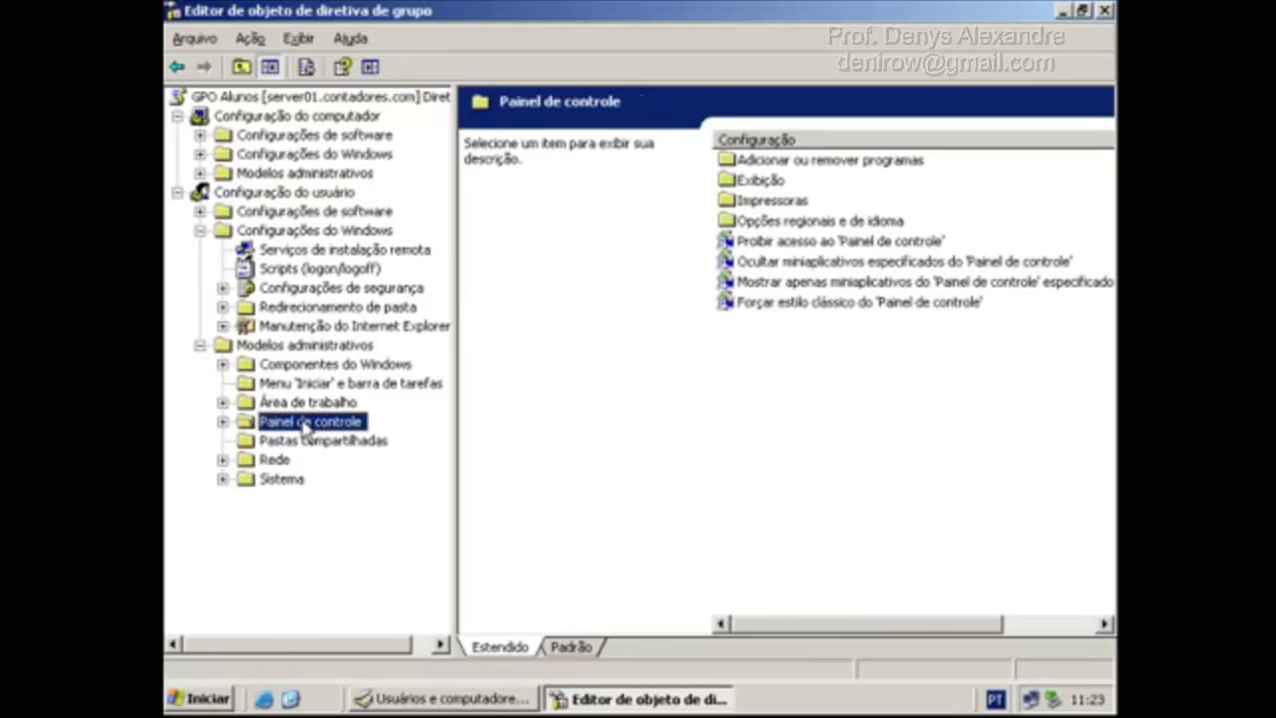
{"action": "left_click", "coordinate": [571, 646]}
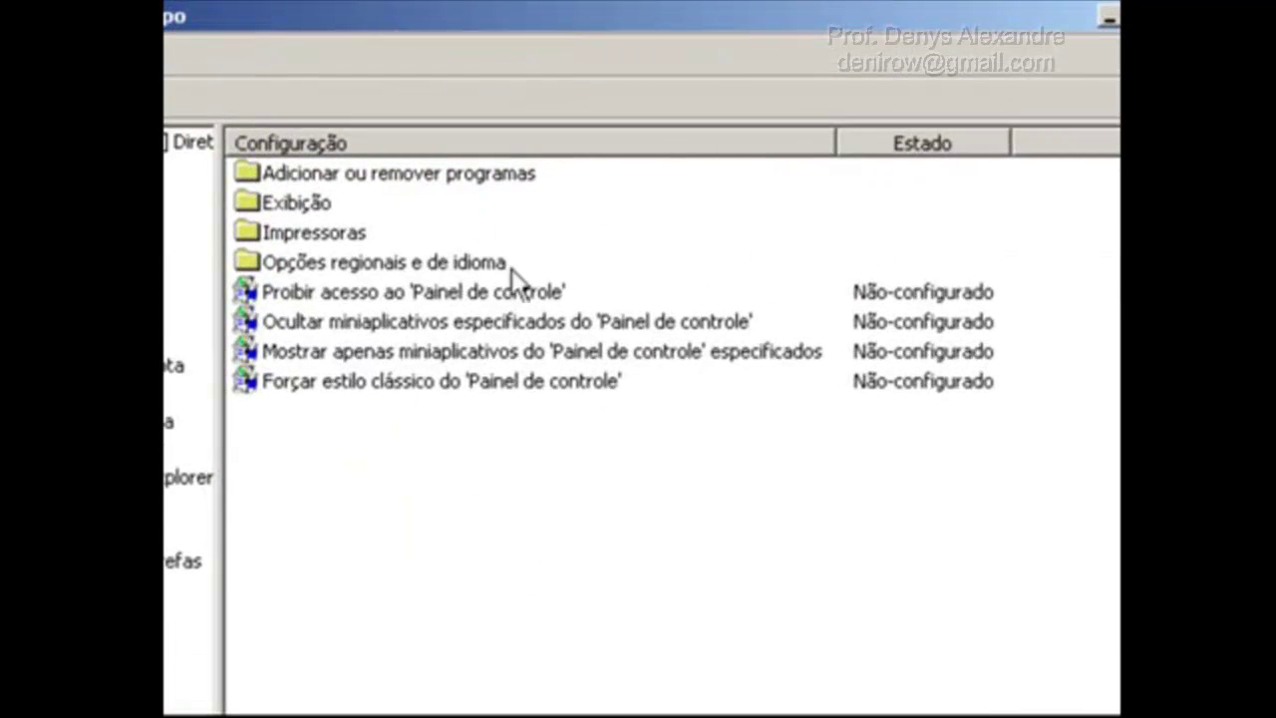
{"action": "double_click", "coordinate": [538, 292]}
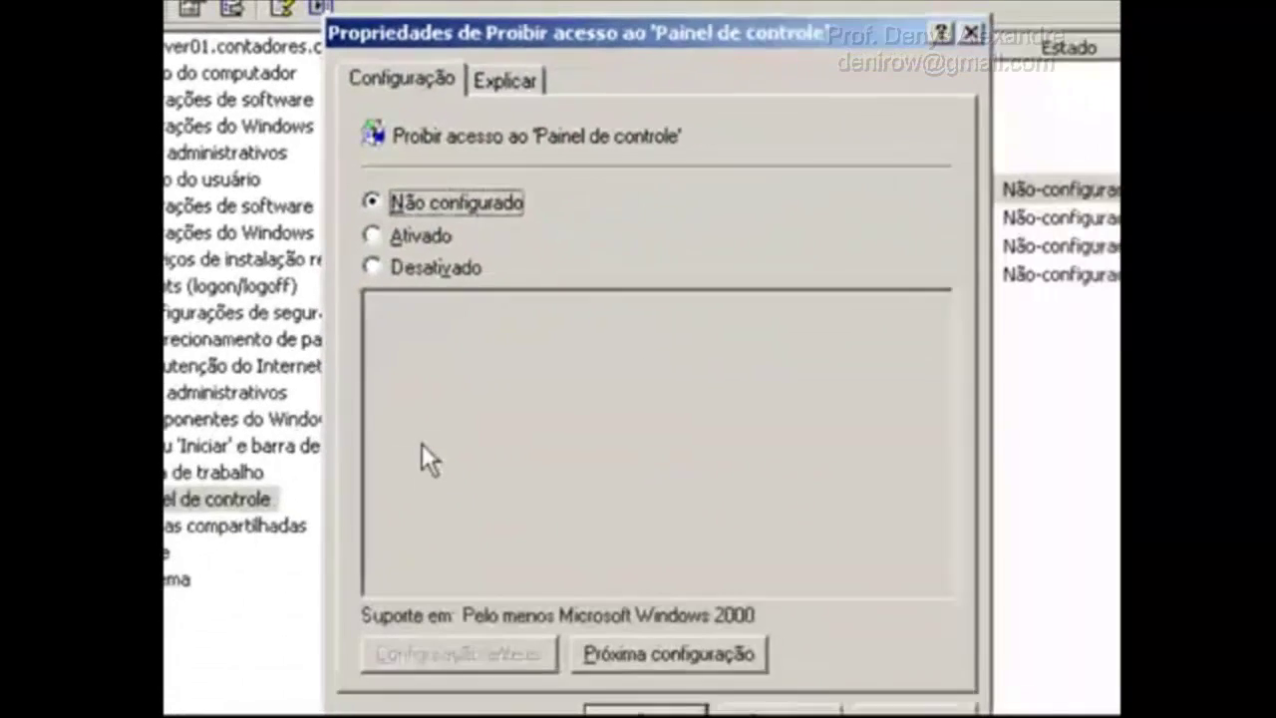
{"action": "left_click", "coordinate": [369, 213]}
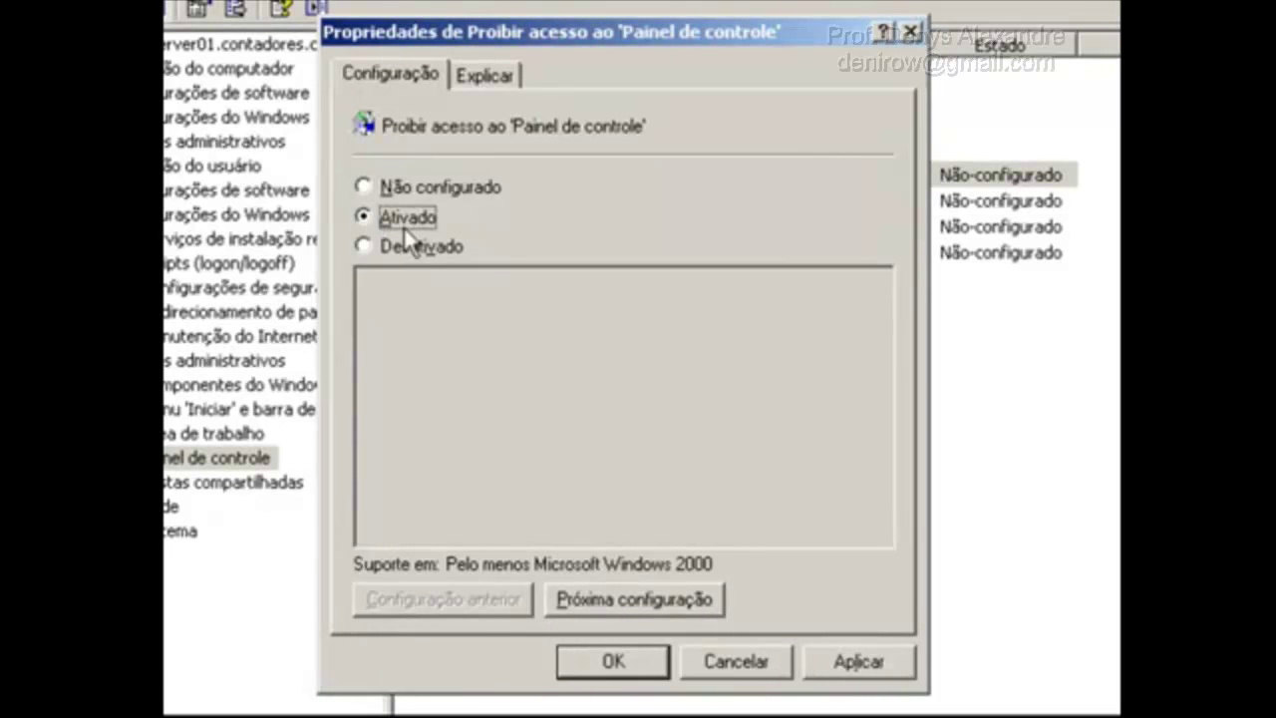
{"action": "left_click", "coordinate": [861, 661]}
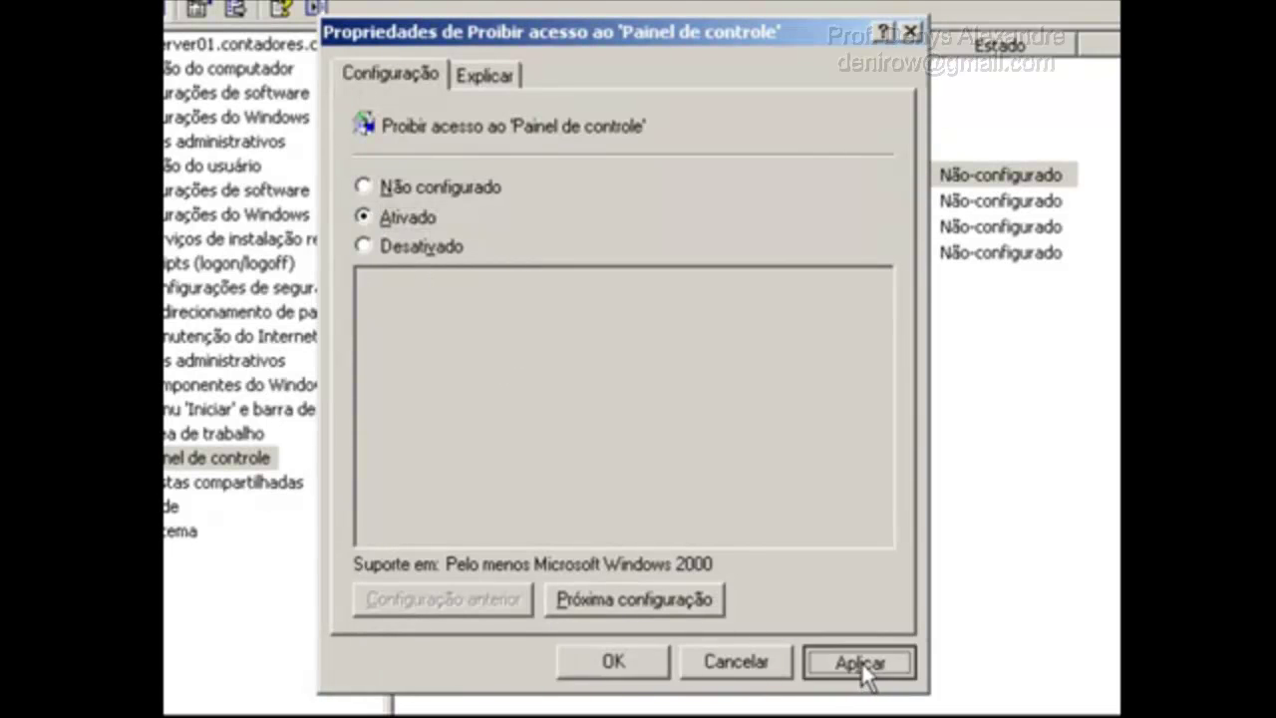
{"action": "left_click", "coordinate": [613, 661]}
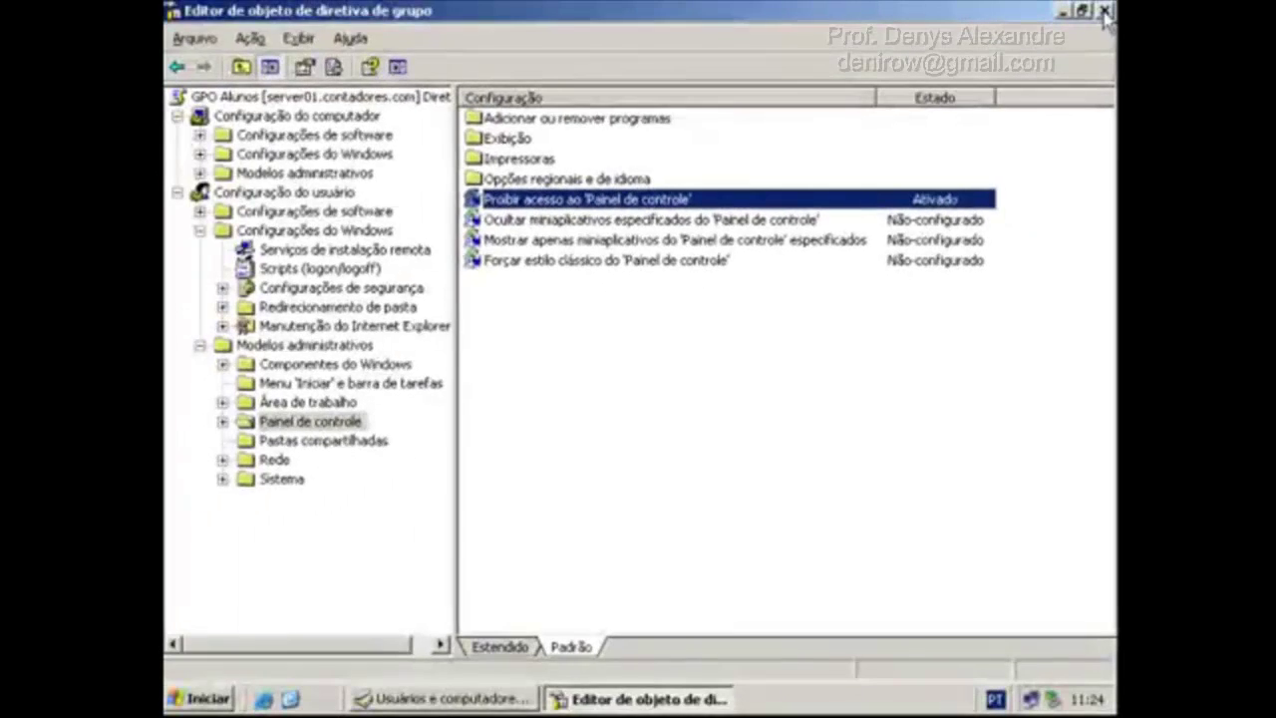
{"action": "left_click", "coordinate": [1105, 11]}
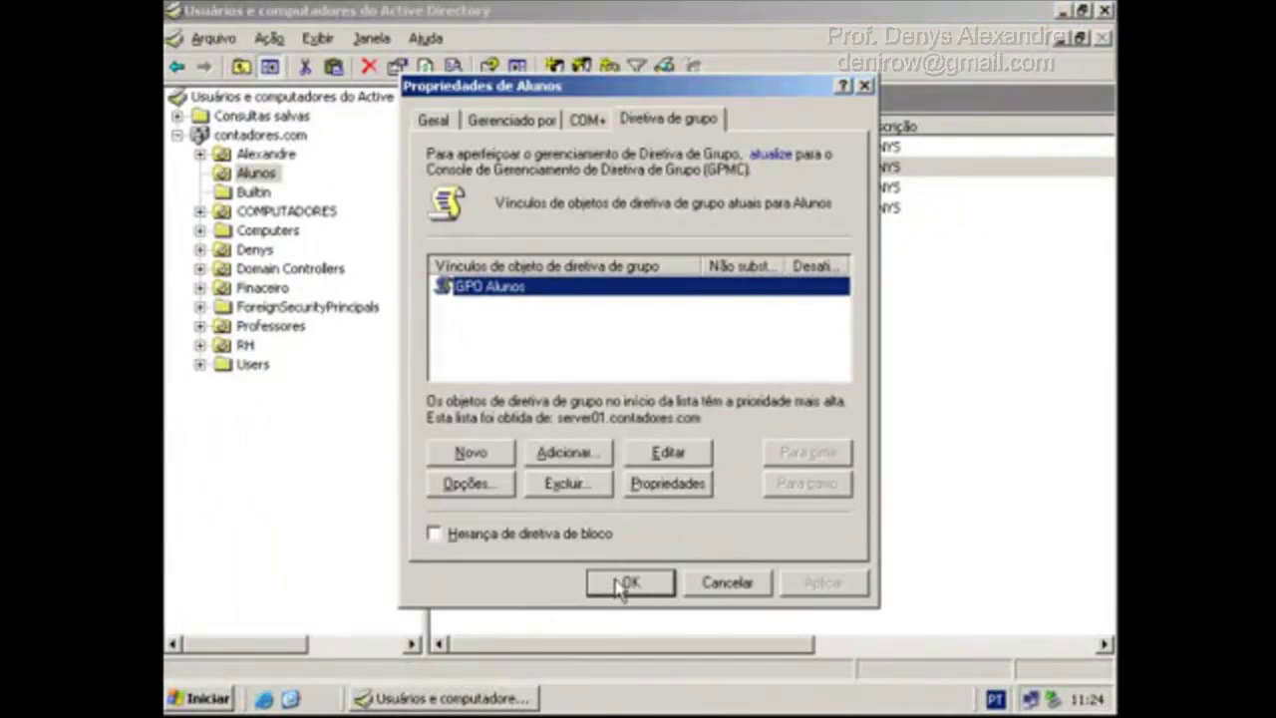
Close the Alunos properties and Active Directory Users and Computers, then refresh the desktop.
{"action": "left_click", "coordinate": [626, 583]}
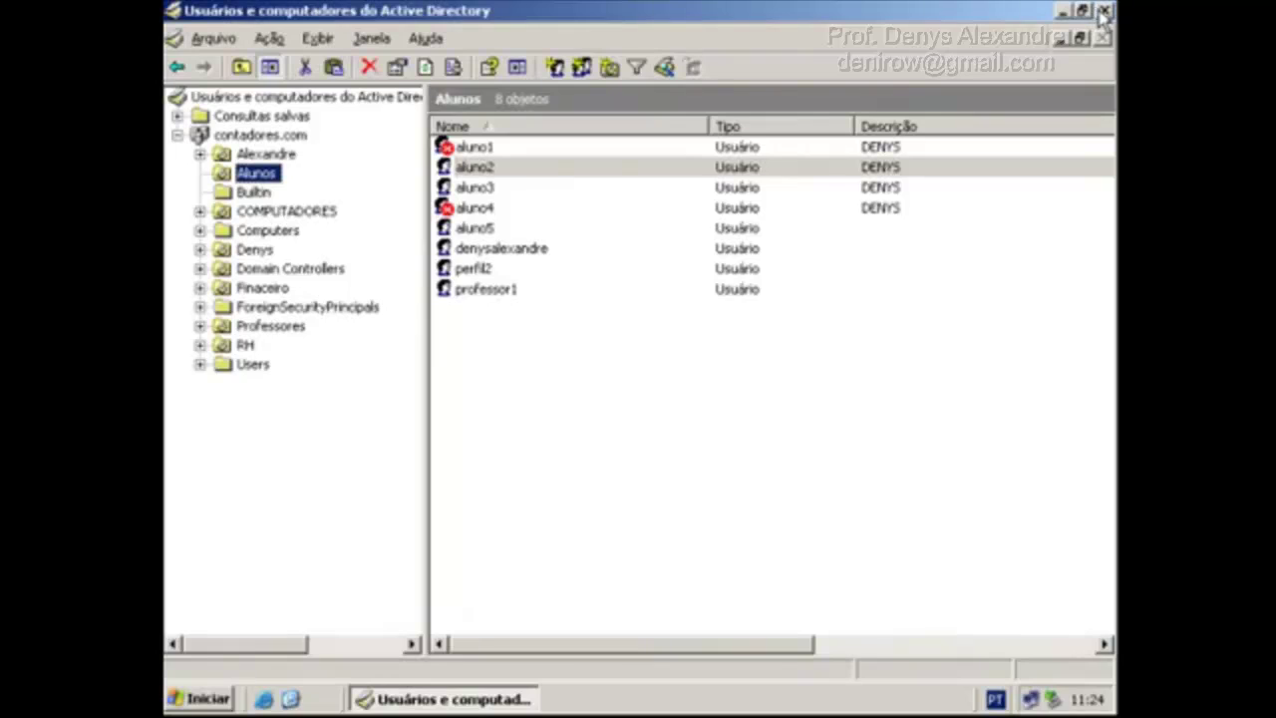
{"action": "left_click", "coordinate": [1105, 12]}
{"action": "right_click", "coordinate": [561, 242]}
{"action": "left_click", "coordinate": [611, 262]}
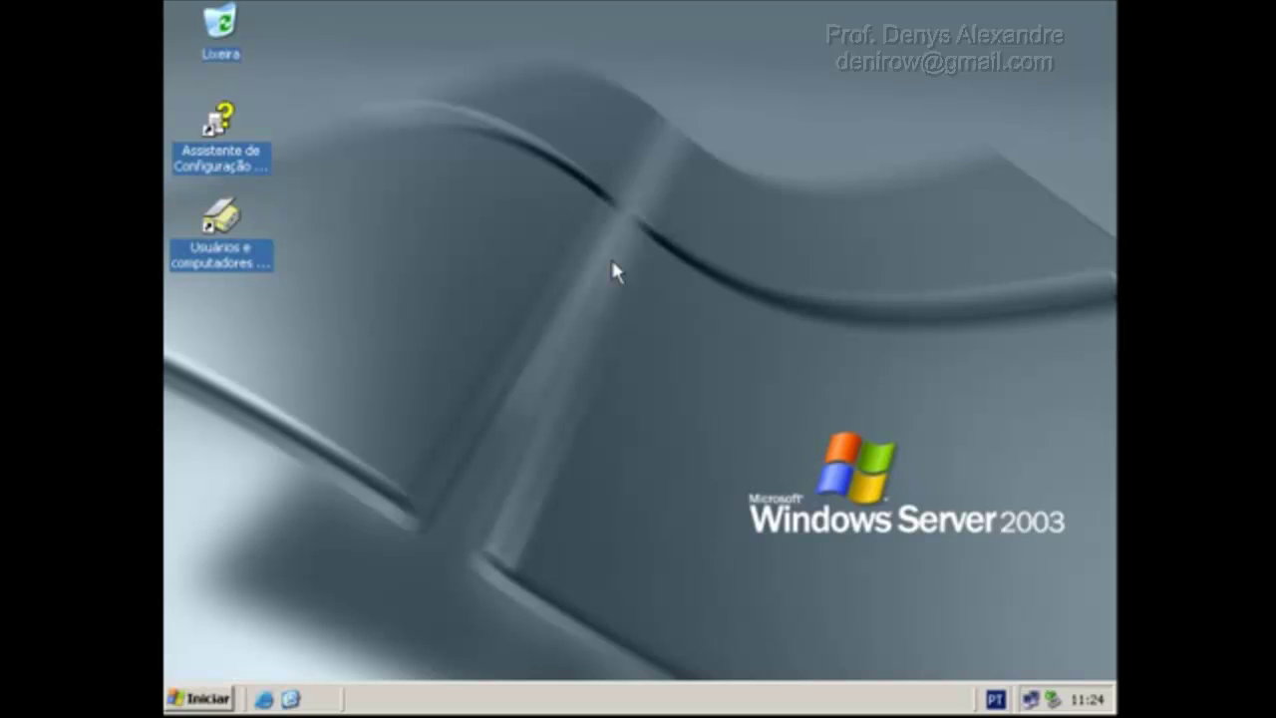
Run gpupdate from the Run box to refresh Group Policy.
{"action": "key", "text": "super+r"}
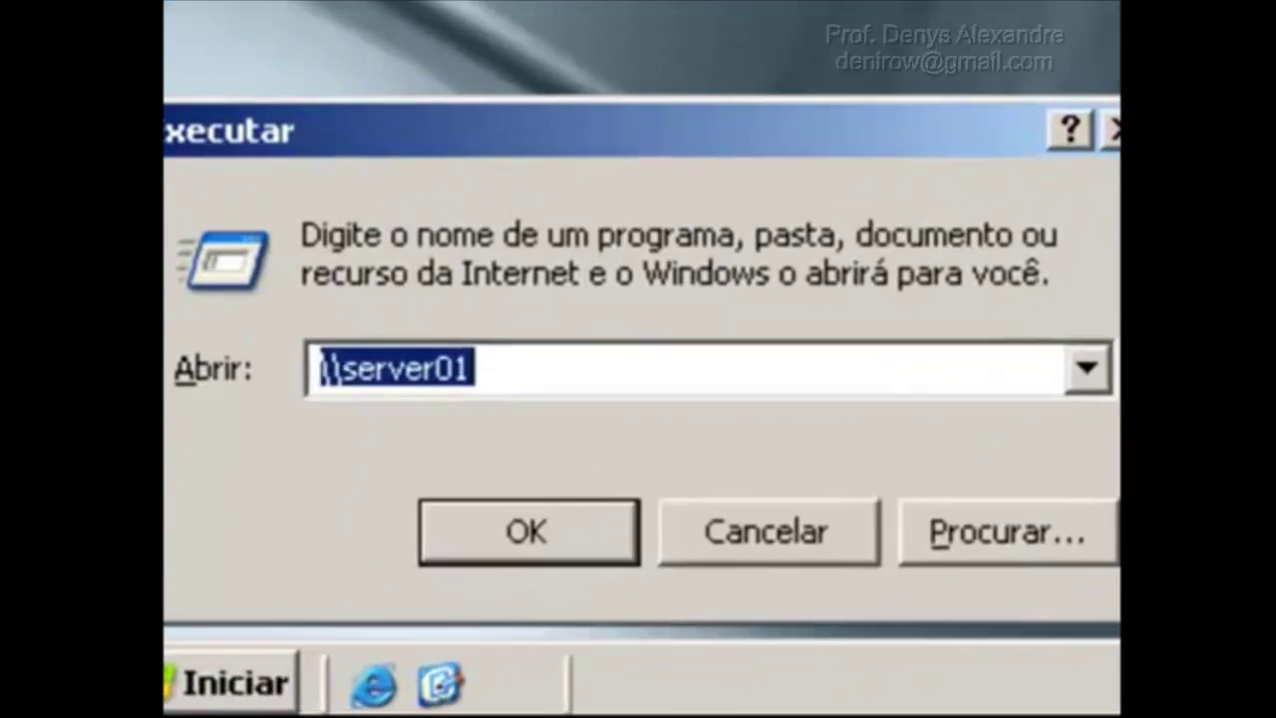
{"action": "type", "text": "gp"}
{"action": "key", "text": "Down"}
{"action": "key", "text": "Tab"}
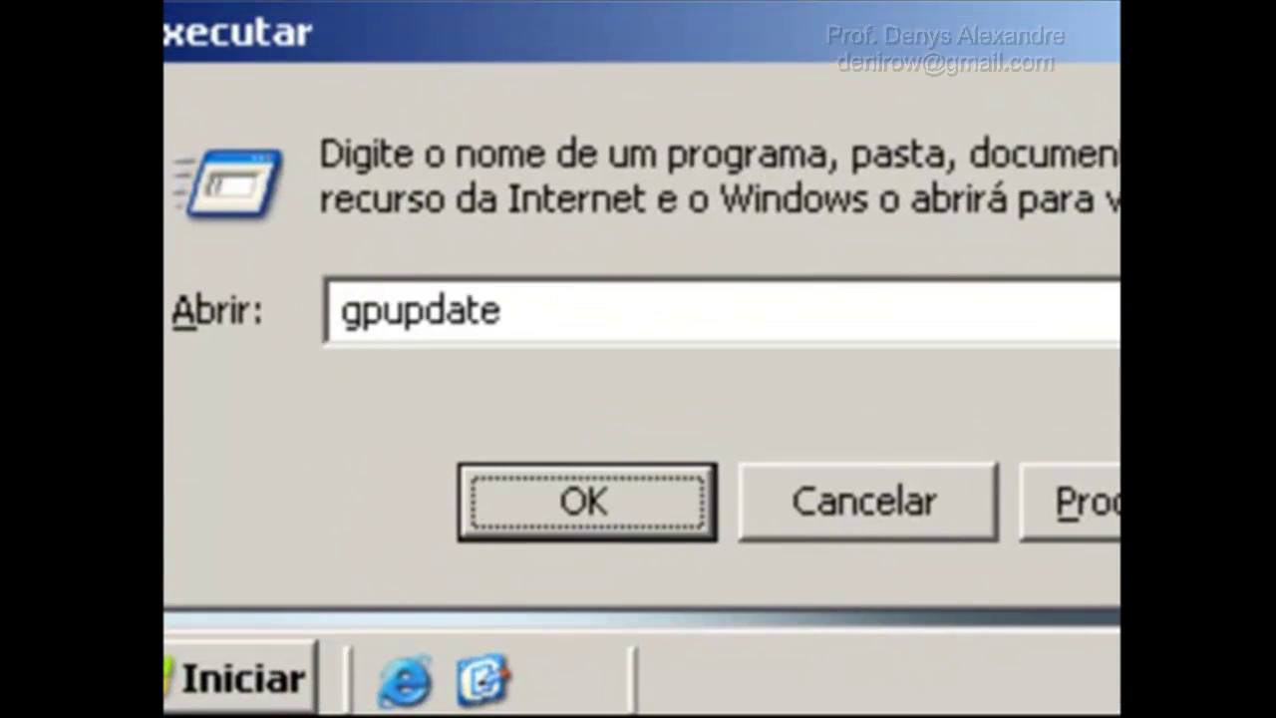
{"action": "double_click", "coordinate": [707, 328]}
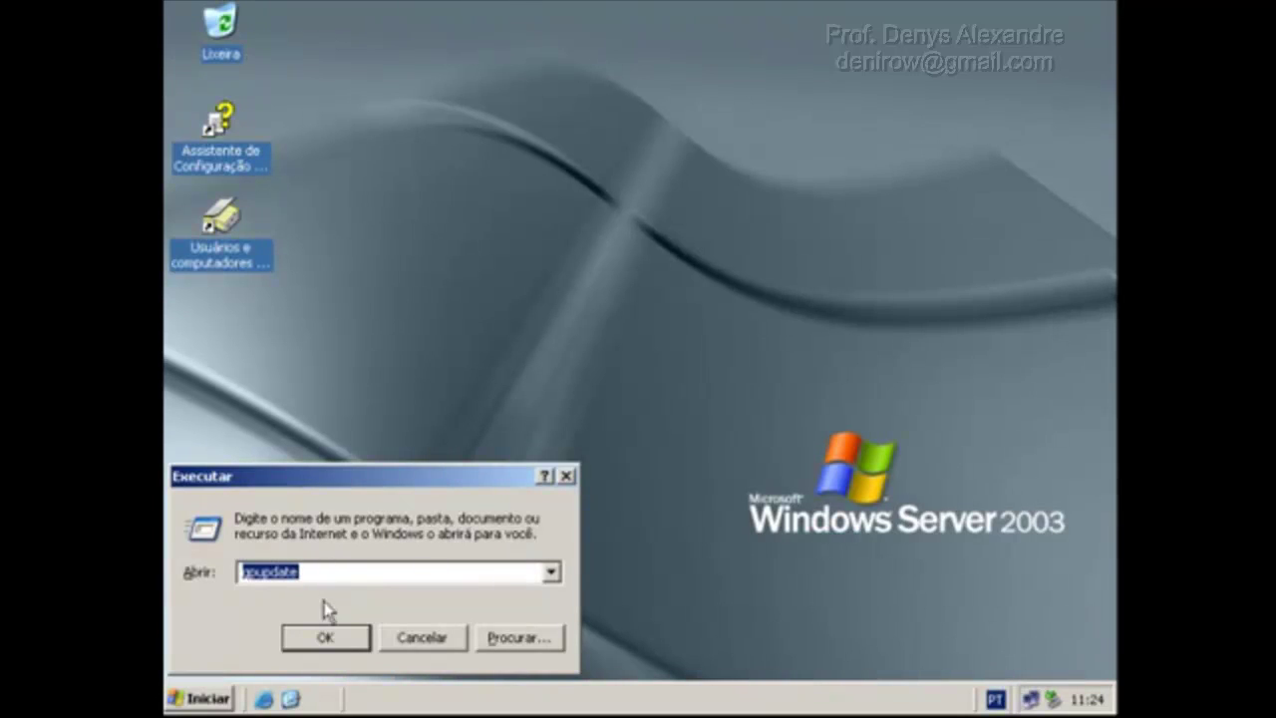
{"action": "left_click", "coordinate": [329, 640]}
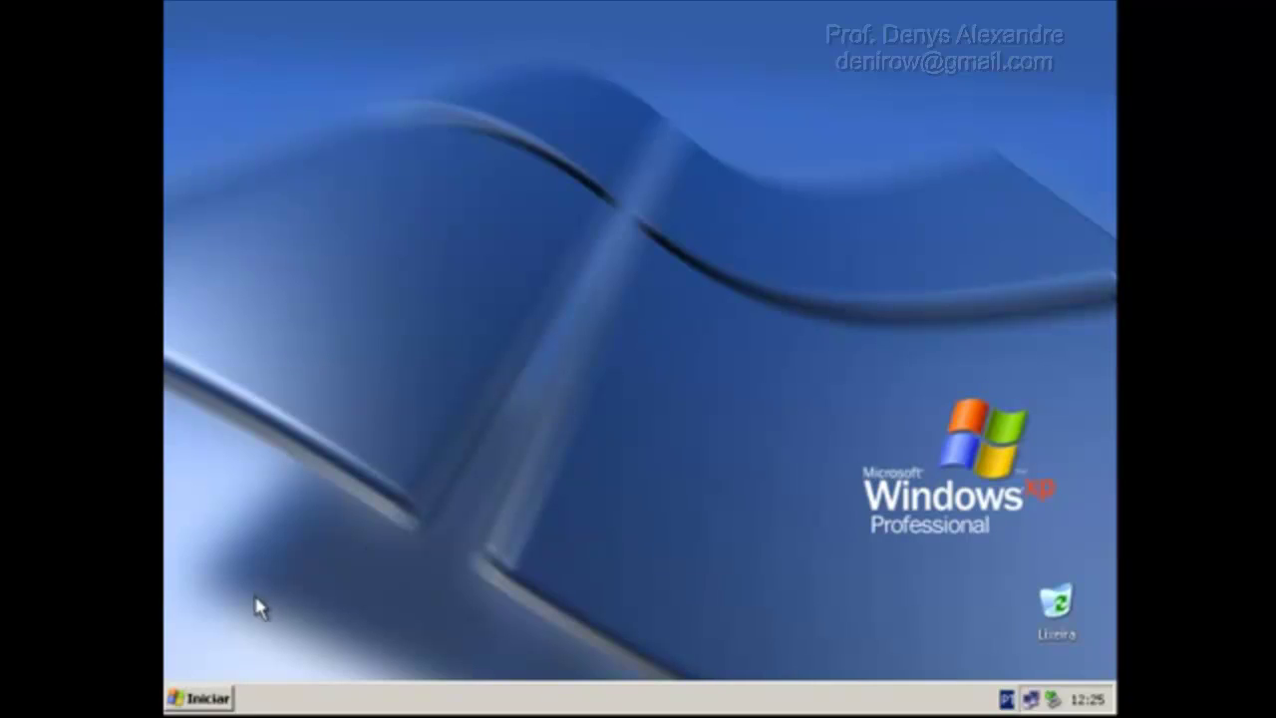
Log aluno2 off and back on to CONTADORES by re-entering the account password.
{"action": "left_click", "coordinate": [204, 698]}
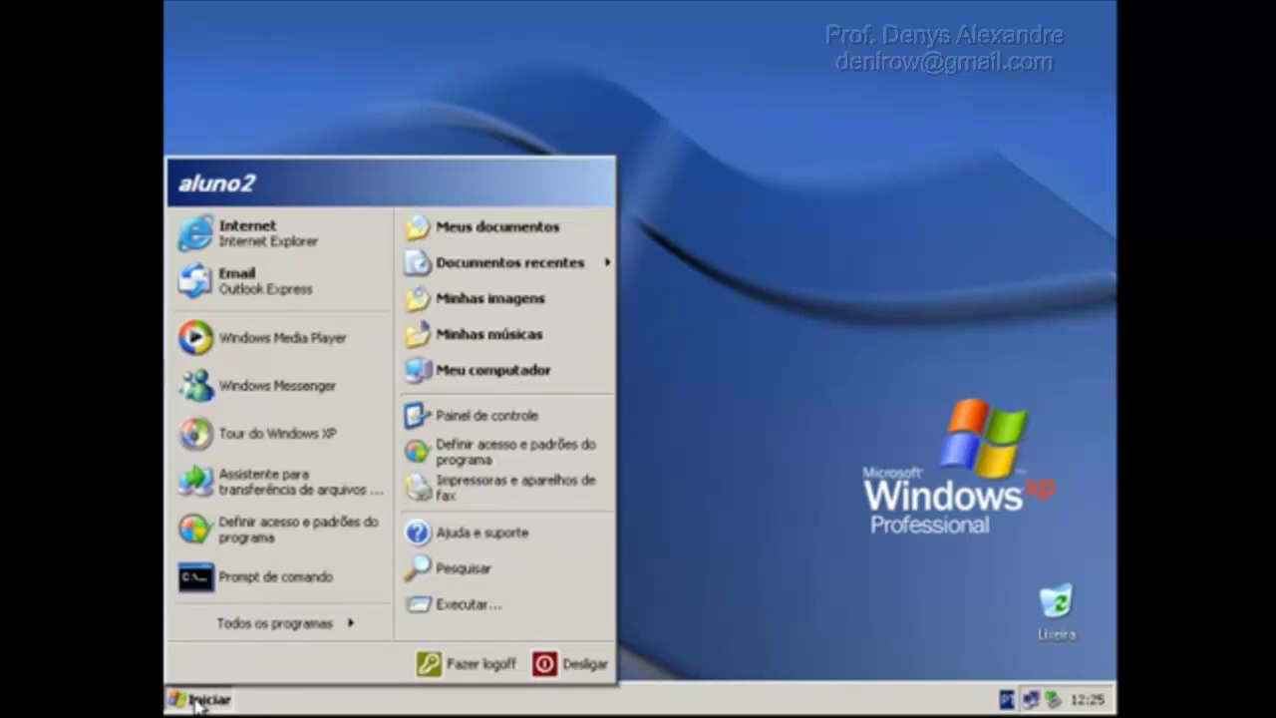
{"action": "left_click", "coordinate": [462, 666]}
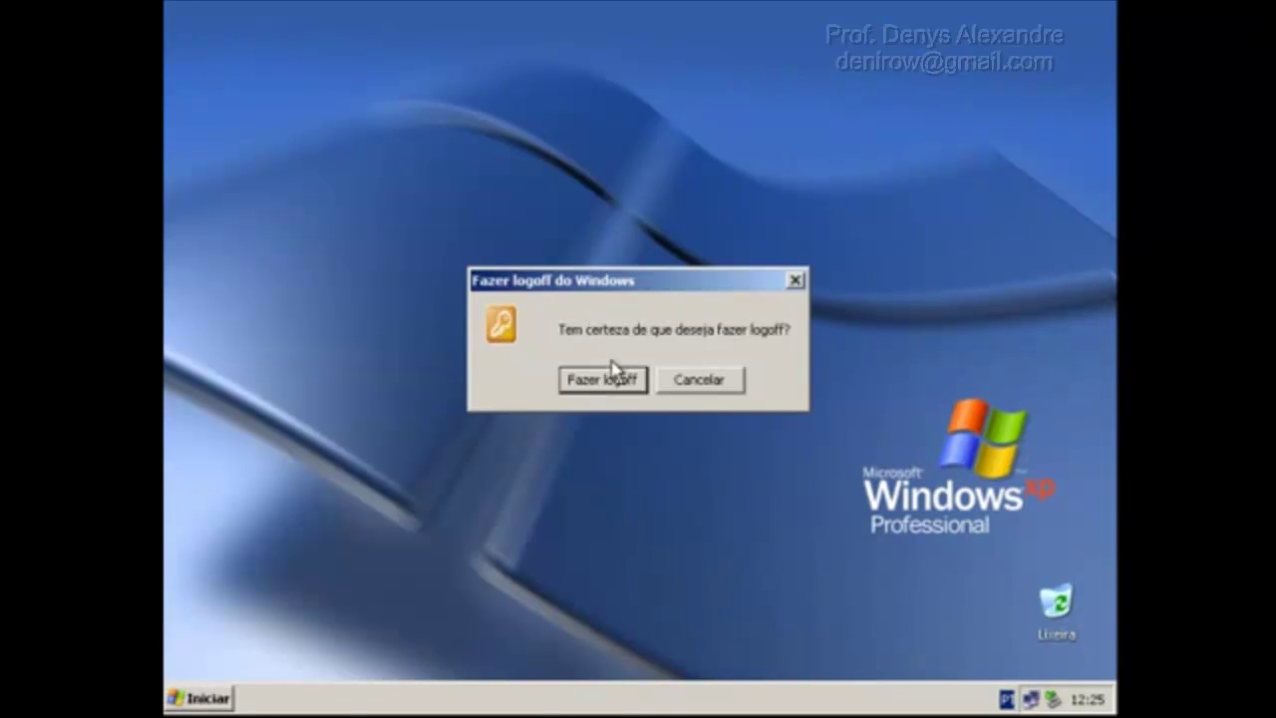
{"action": "left_click", "coordinate": [610, 371]}
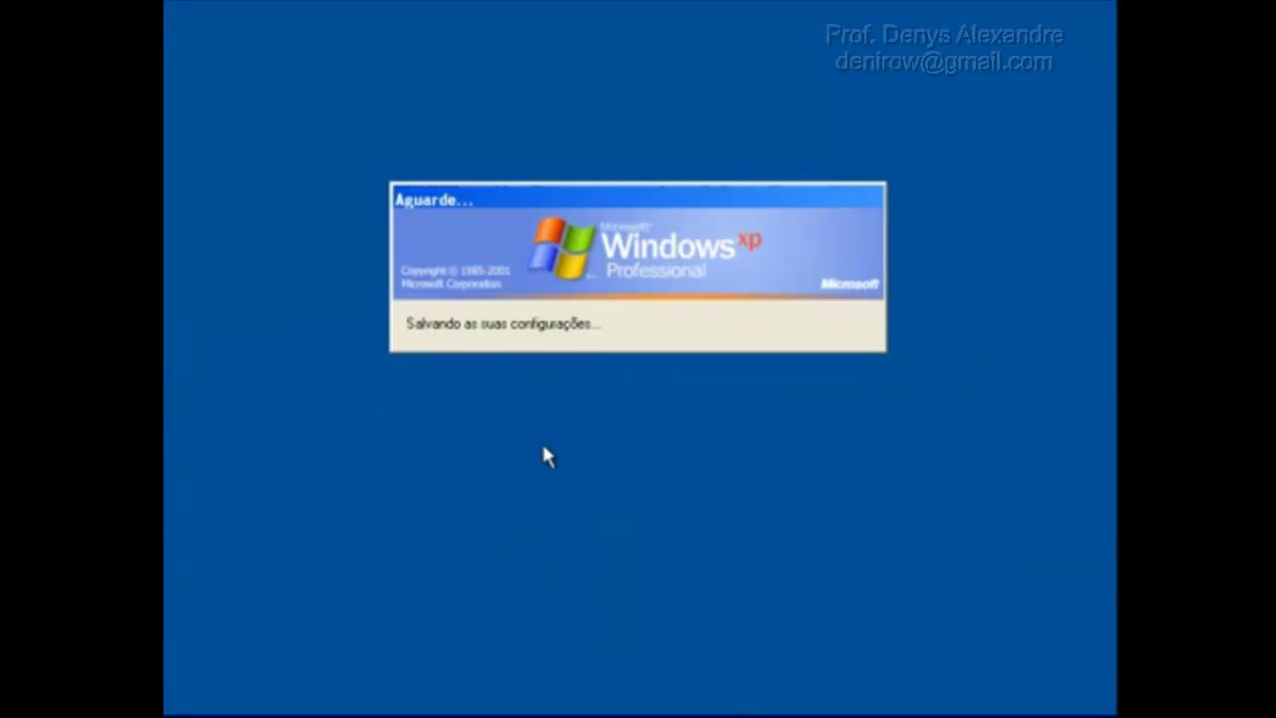
{"action": "key", "text": "ctrl+alt+Delete"}
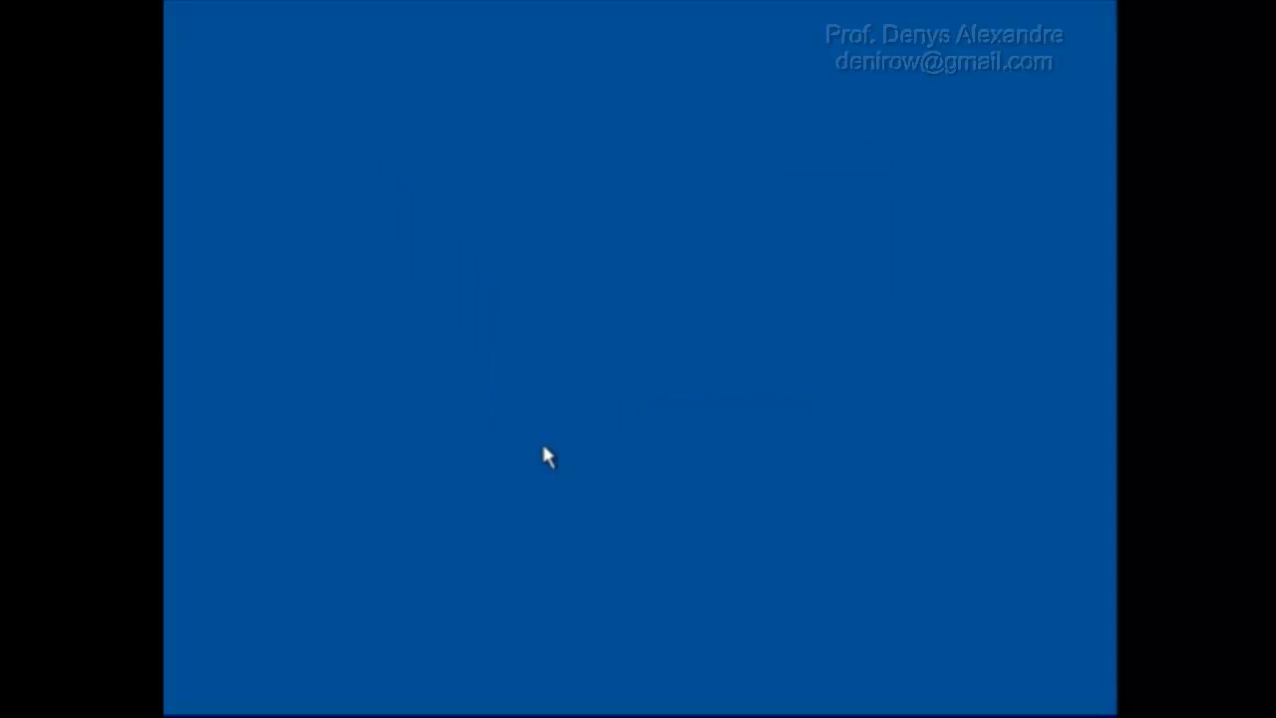
{"action": "type", "text": "********"}
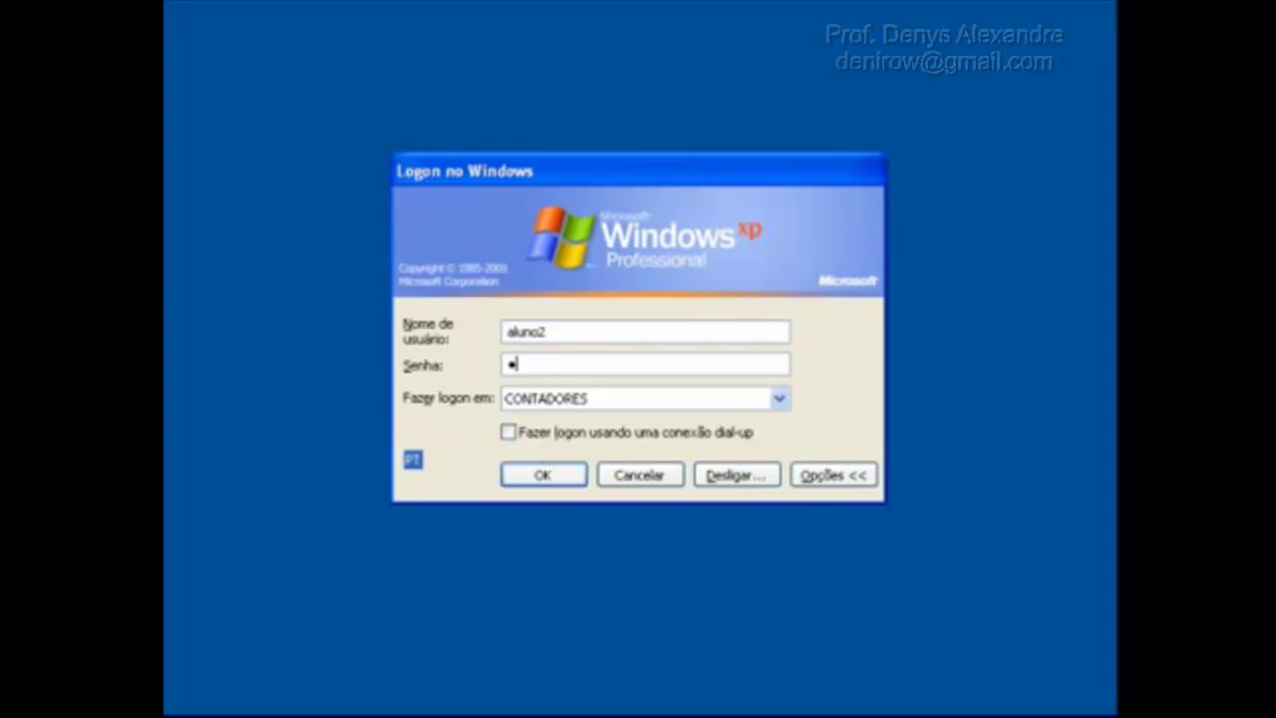
{"action": "key", "text": "Return"}
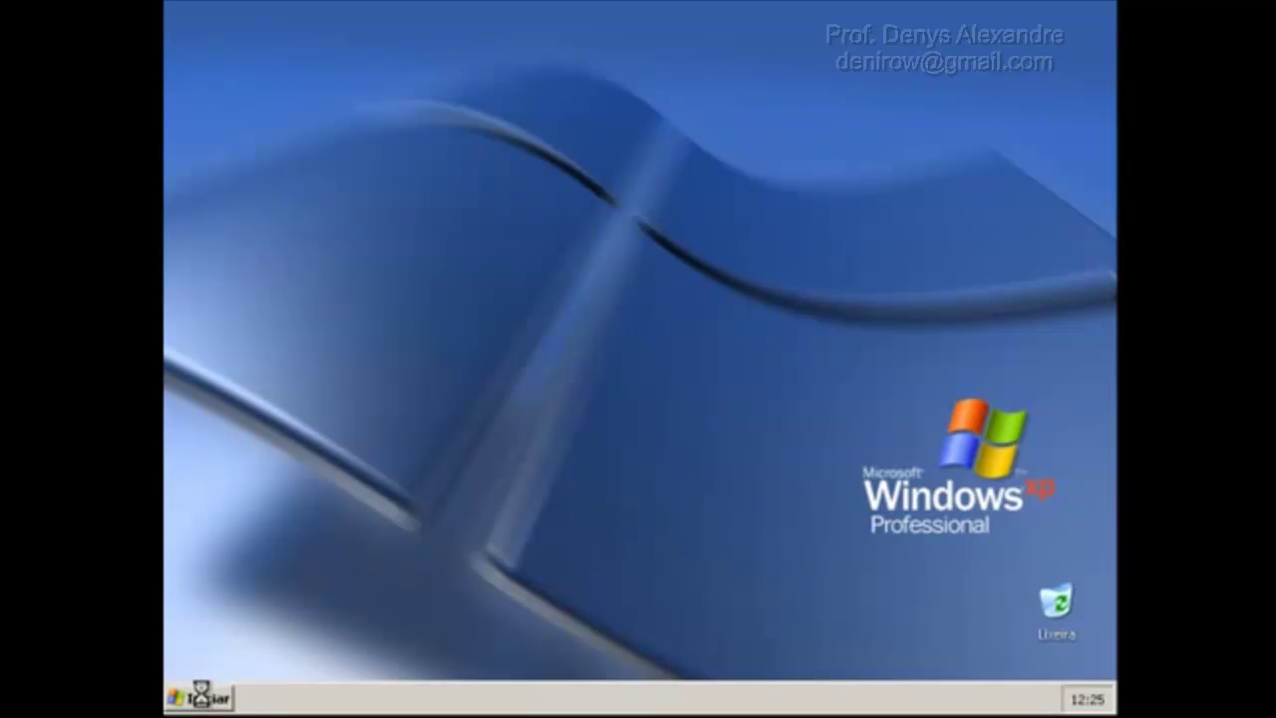
Try running 'control' from Executar to confirm Control Panel is blocked for the student.
{"action": "left_click", "coordinate": [199, 696]}
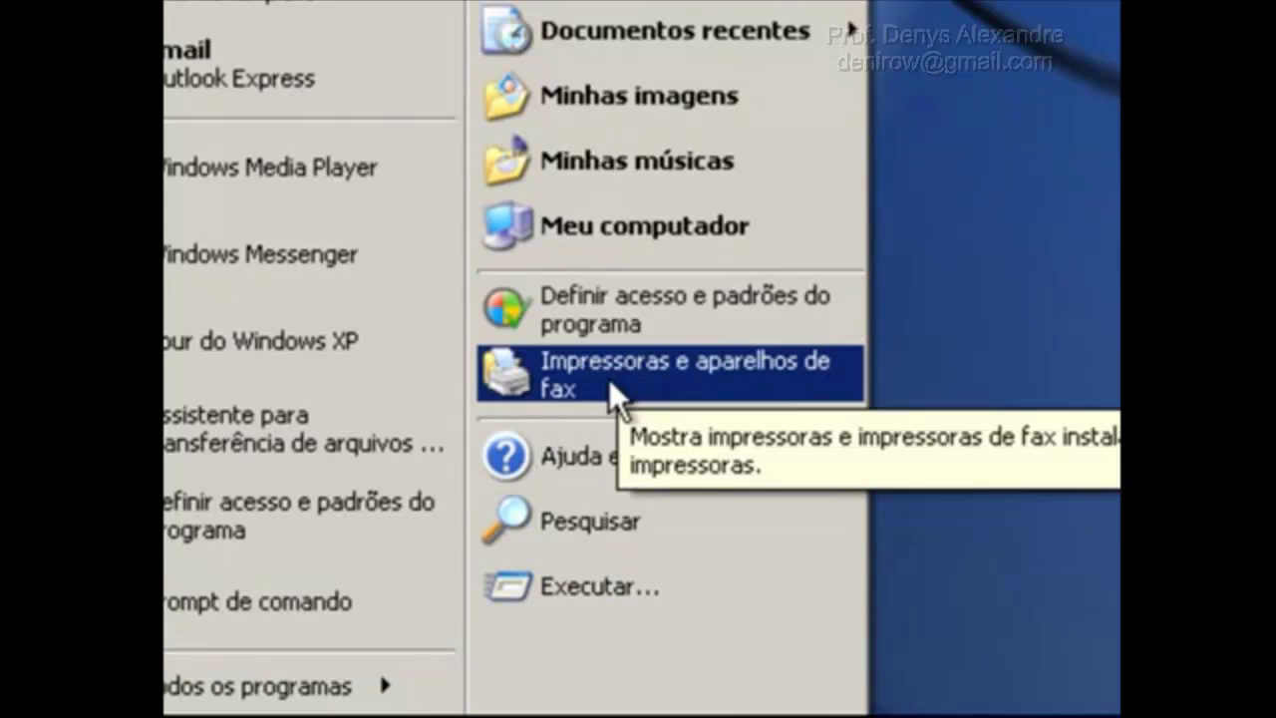
{"action": "key", "text": "Escape"}
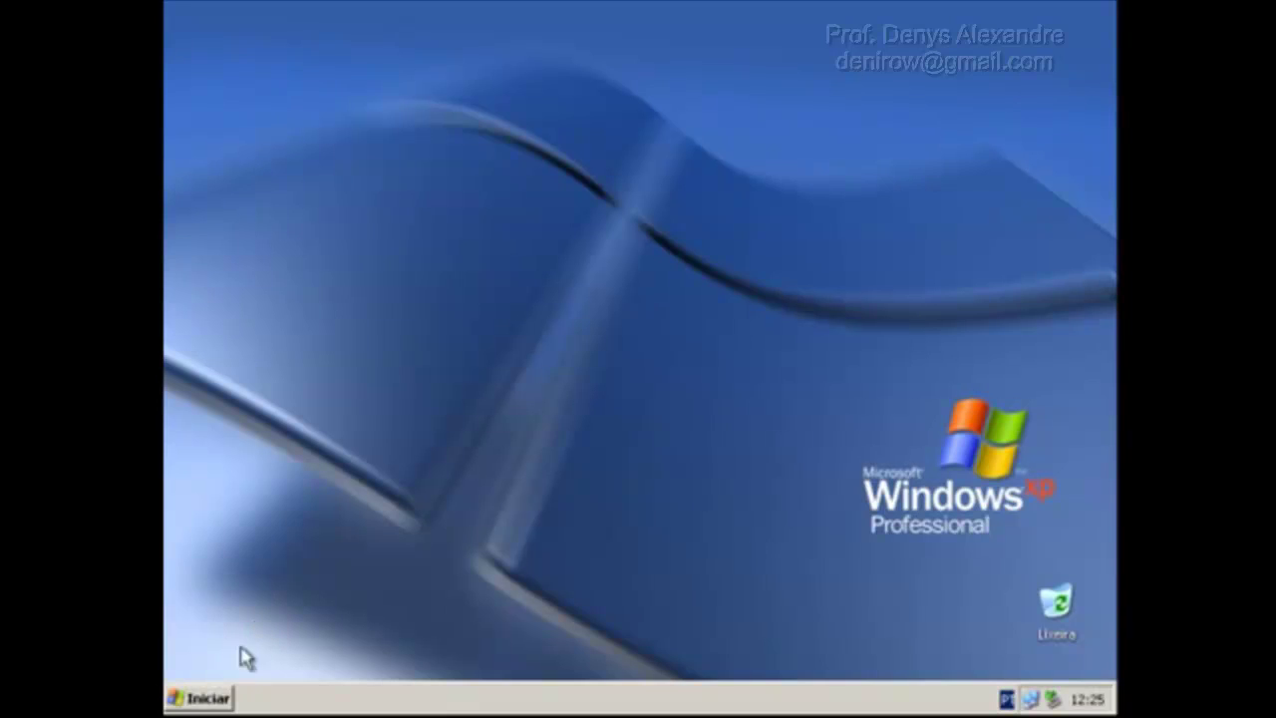
{"action": "left_click", "coordinate": [207, 700]}
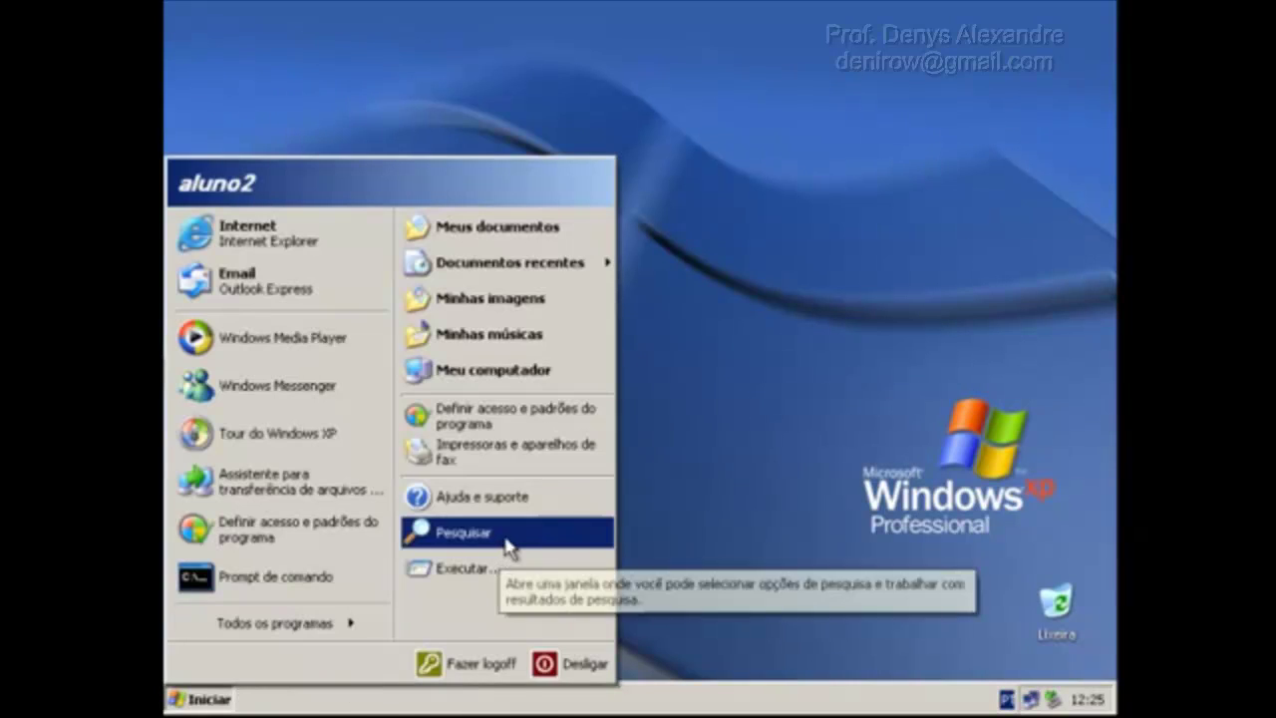
{"action": "left_click", "coordinate": [508, 567]}
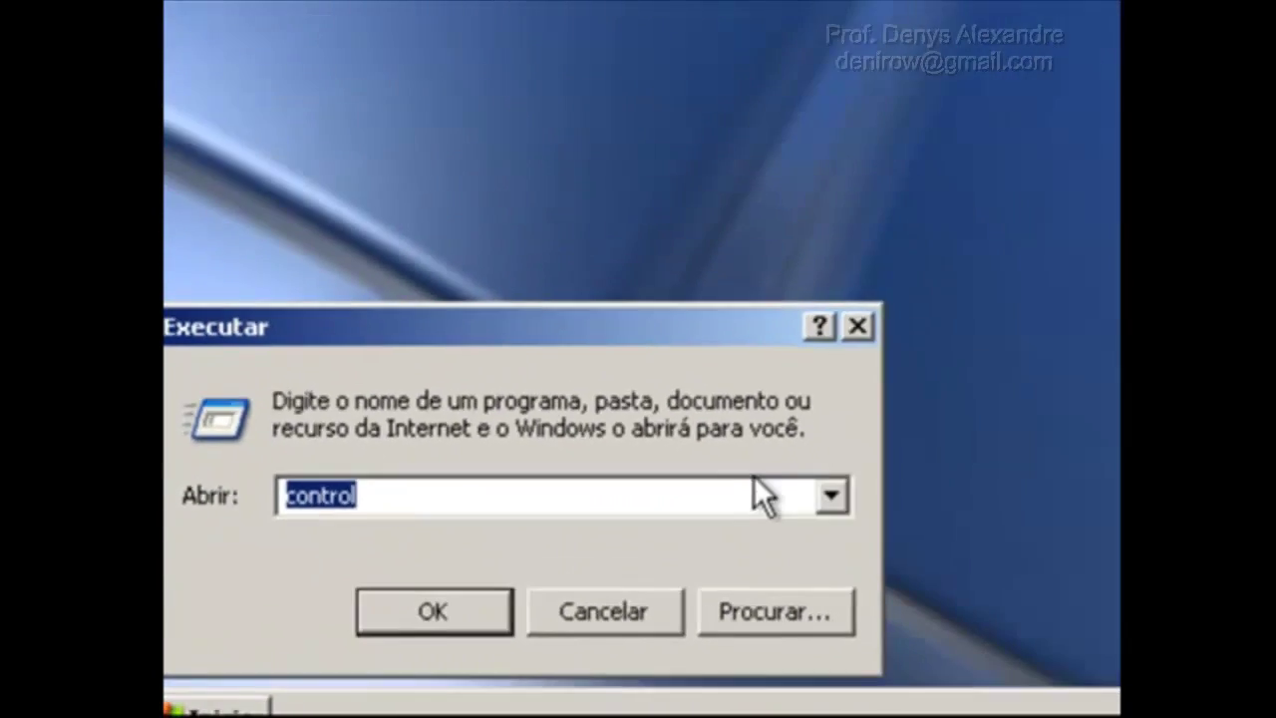
{"action": "key", "text": "Return"}
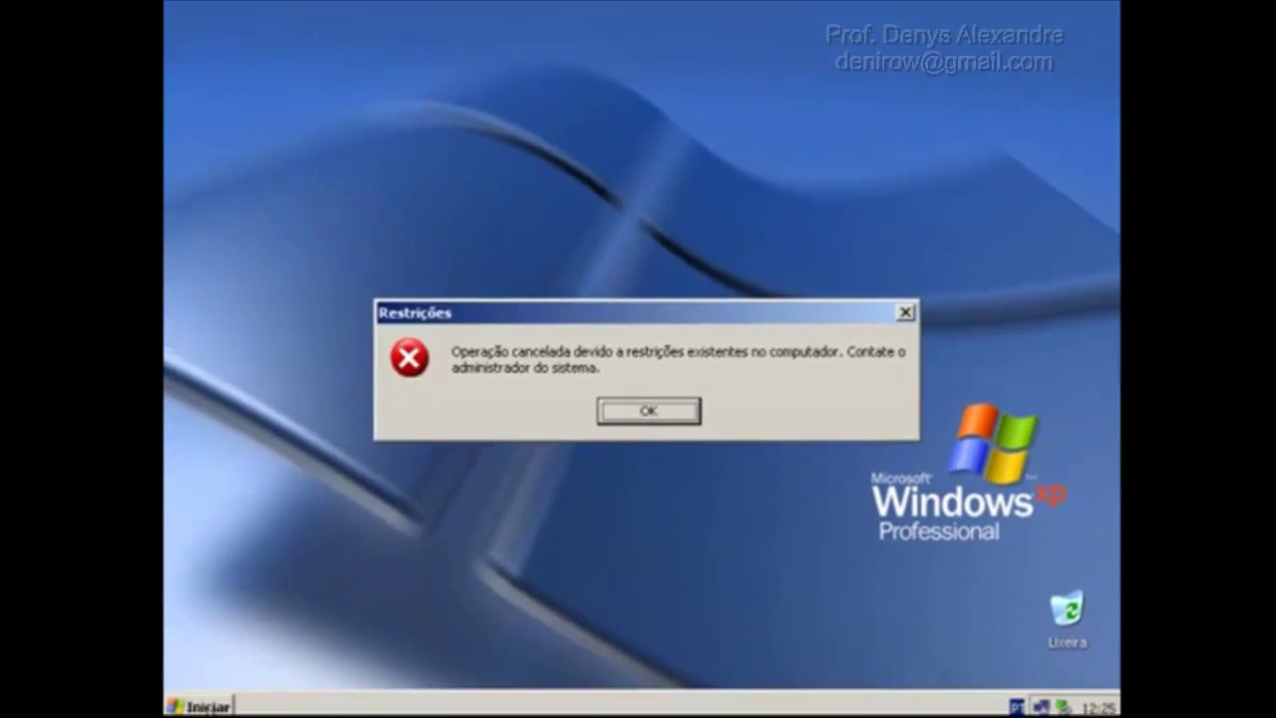
Launch Internet Explorer from the Start menu and stop the home page loading.
{"action": "key", "text": "super"}
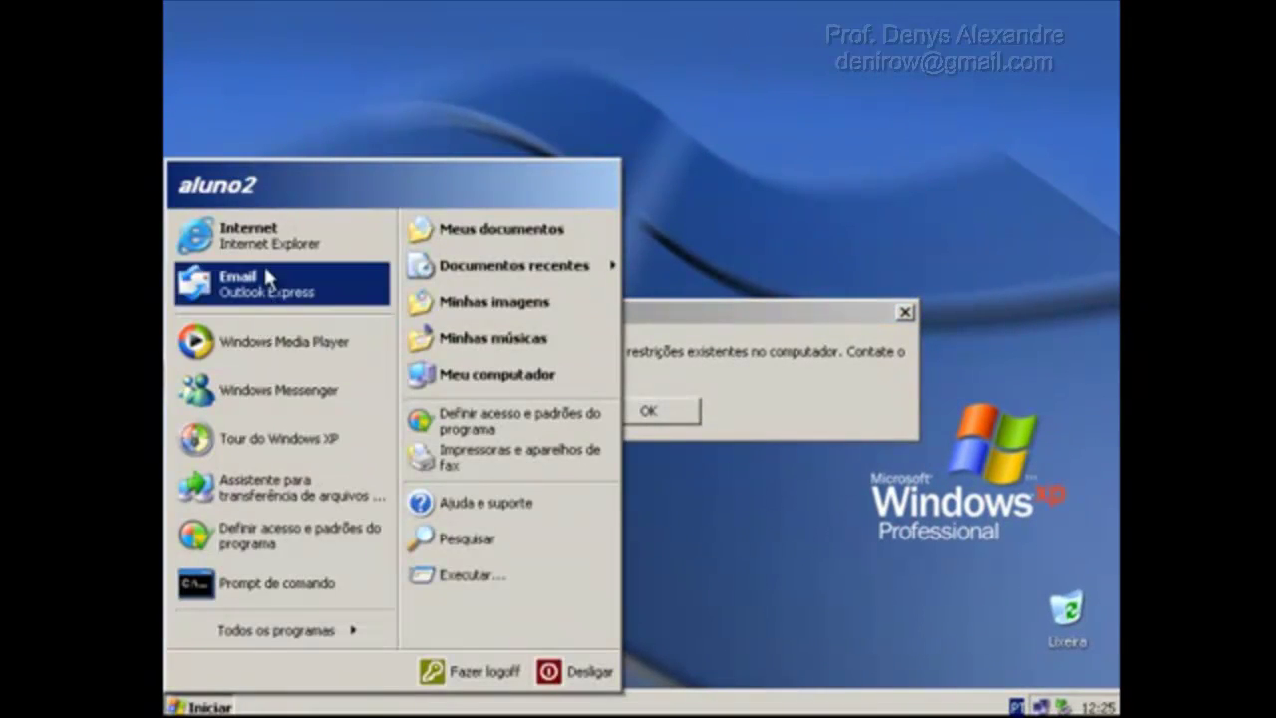
{"action": "left_click", "coordinate": [266, 248]}
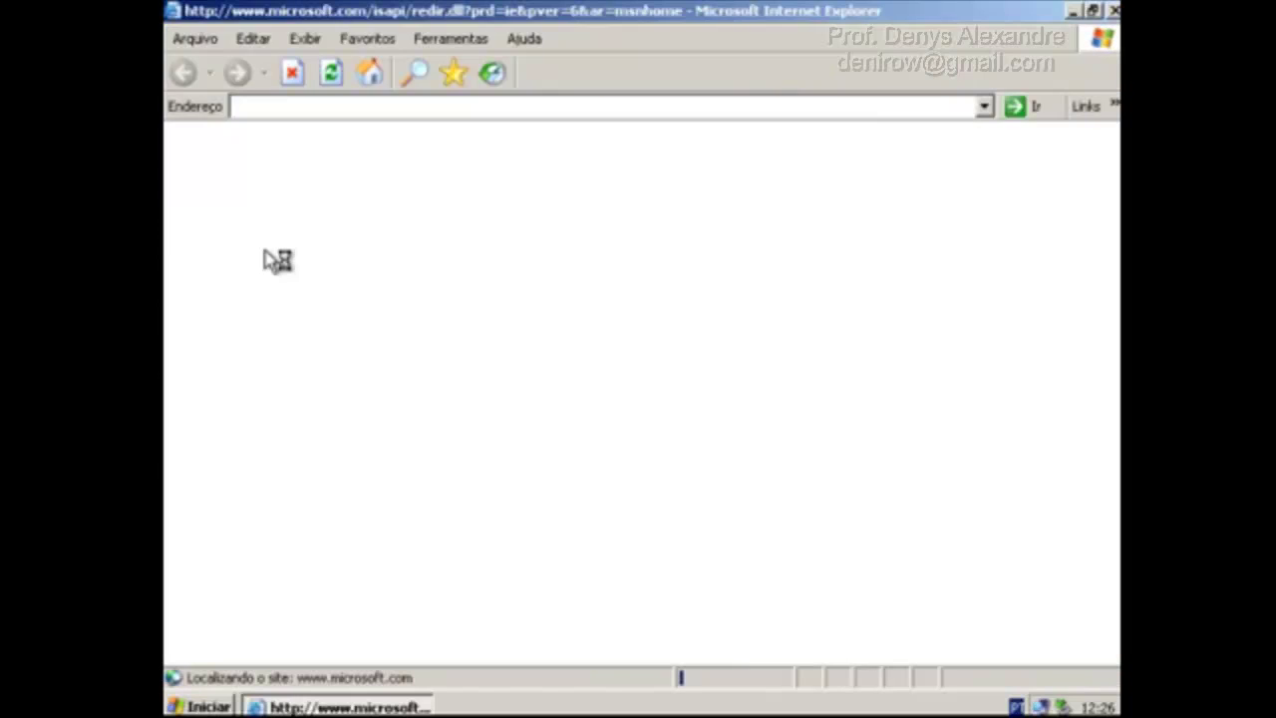
{"action": "left_click", "coordinate": [294, 75]}
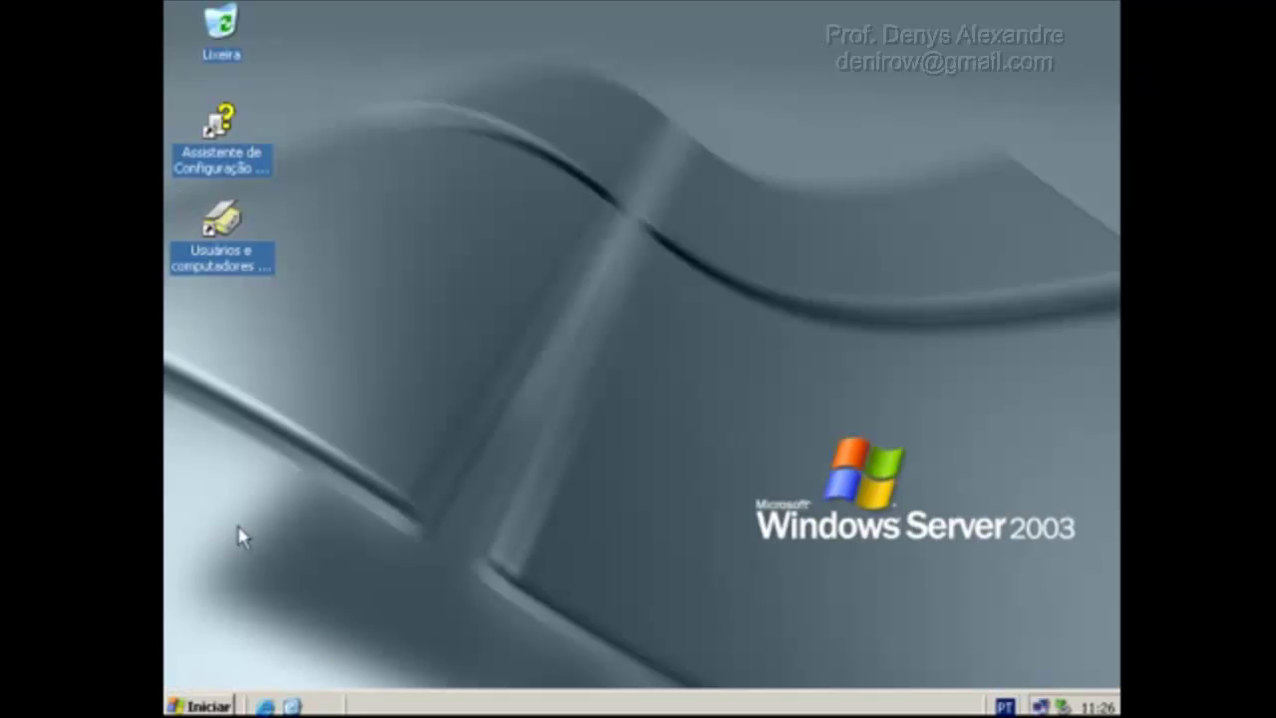
In ADUC, edit GPO Alunos from the Alunos OU's Diretiva de grupo properties.
{"action": "left_click", "coordinate": [218, 225]}
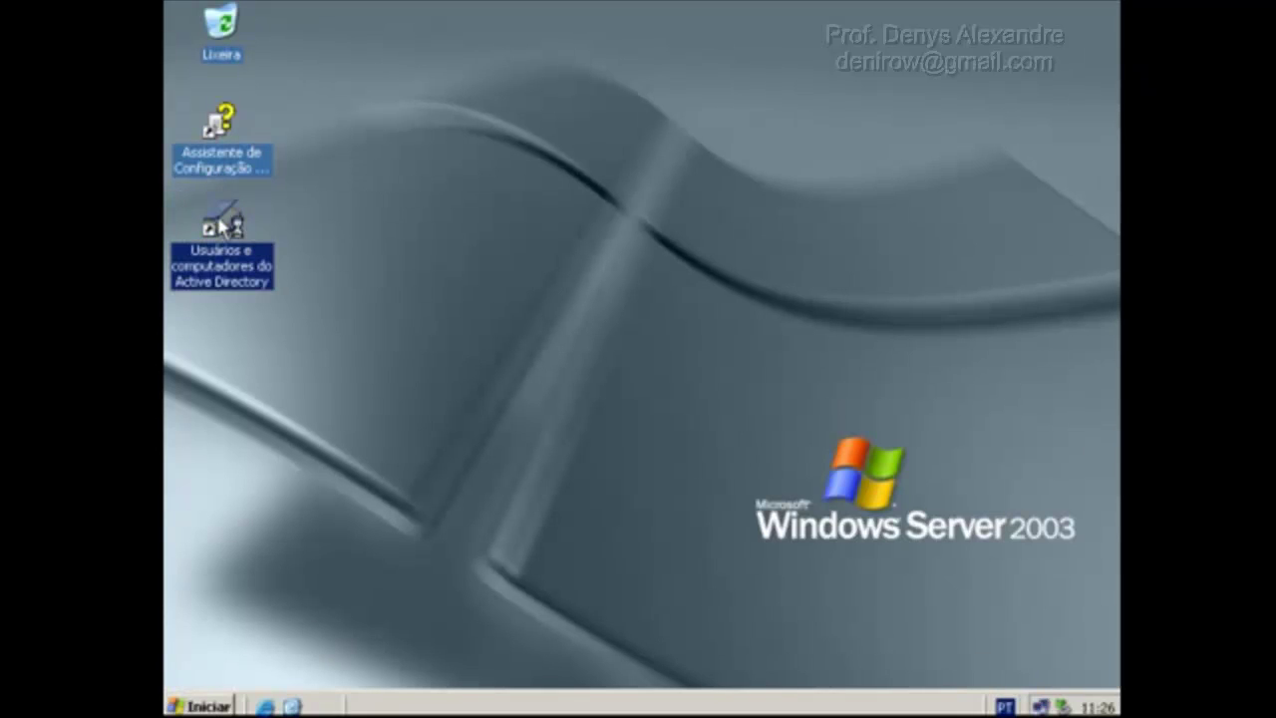
{"action": "double_click", "coordinate": [221, 226]}
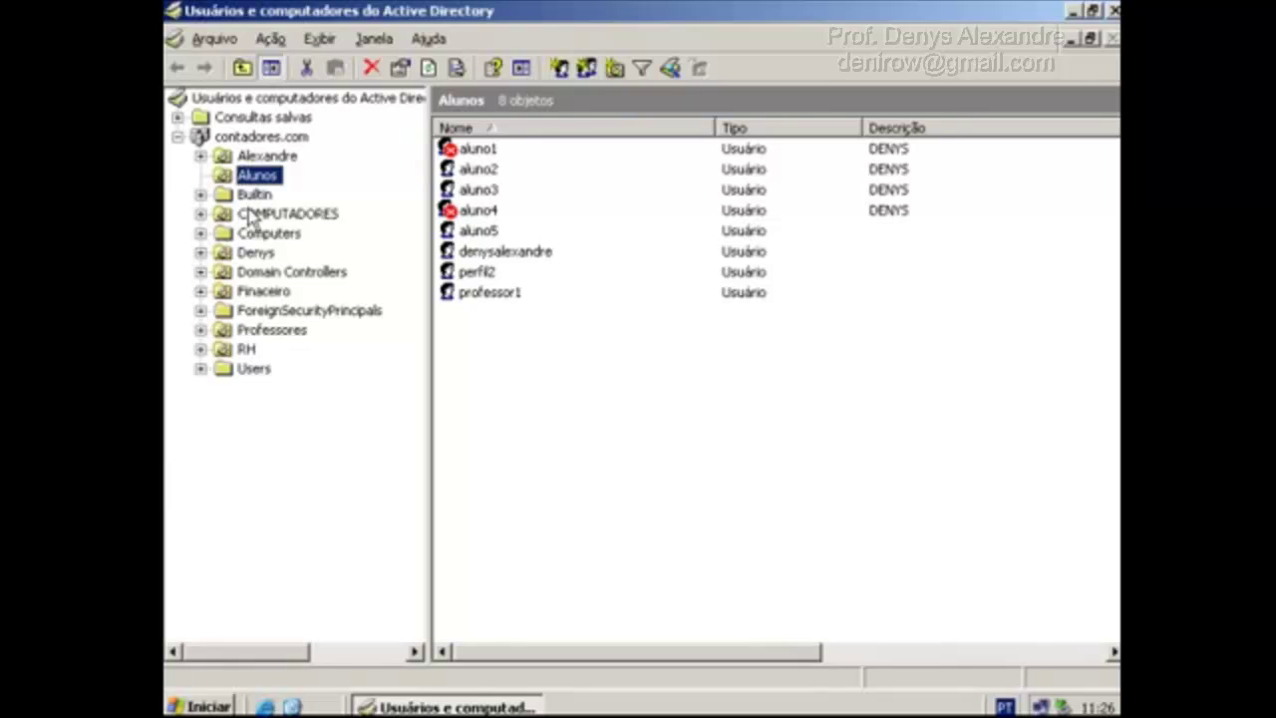
{"action": "right_click", "coordinate": [259, 182]}
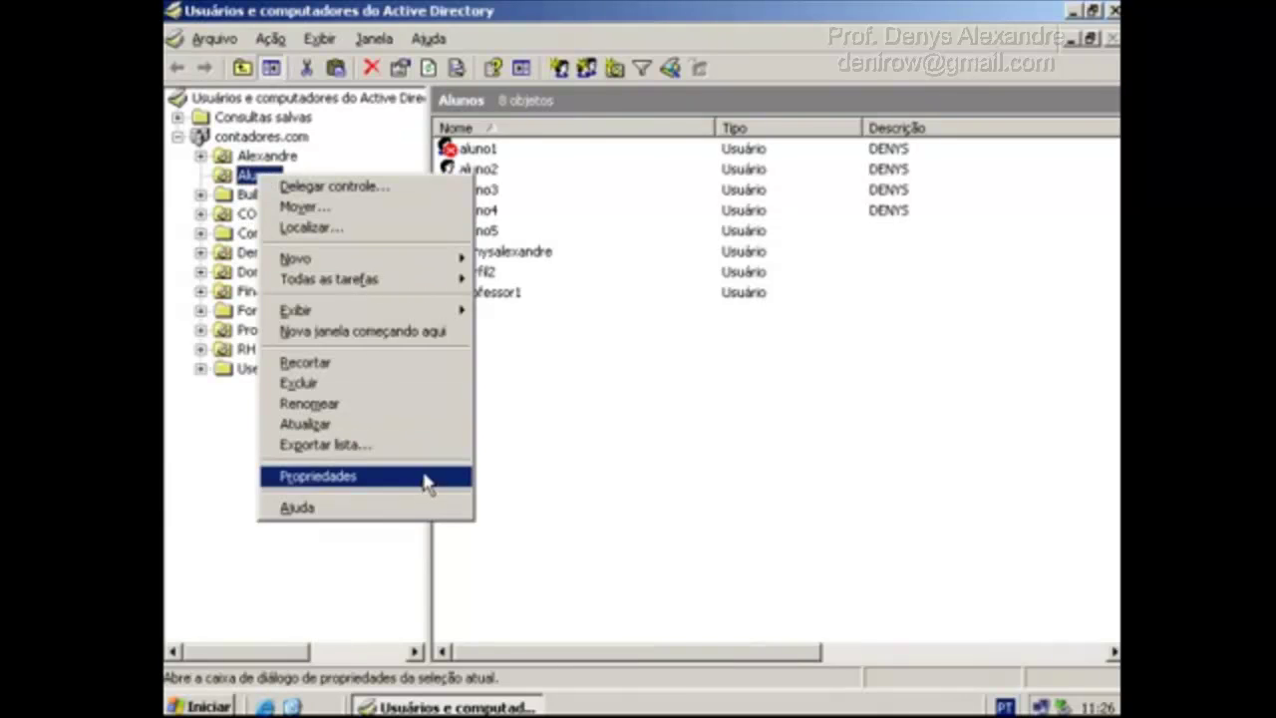
{"action": "left_click", "coordinate": [426, 478]}
{"action": "left_click", "coordinate": [676, 121]}
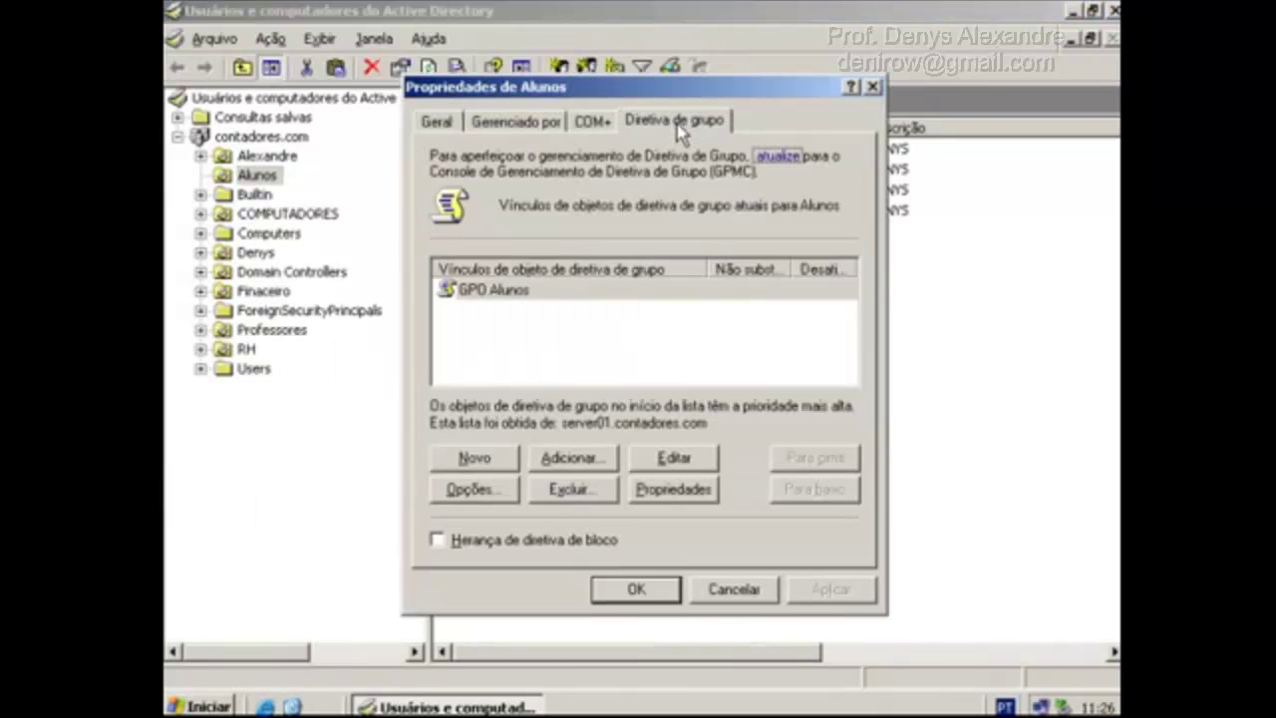
{"action": "double_click", "coordinate": [530, 299]}
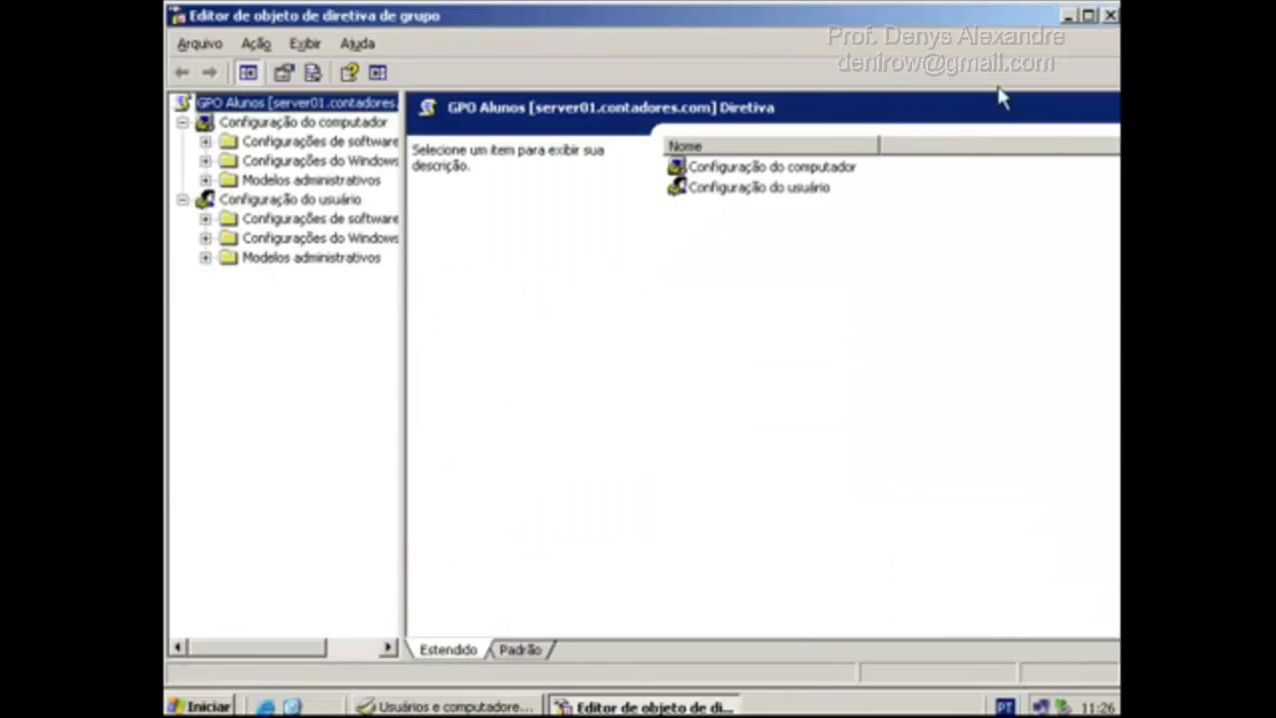
Open Manutenção do Internet Explorer > Interface > Título do navegador in GPO Alunos.
{"action": "left_click", "coordinate": [206, 237]}
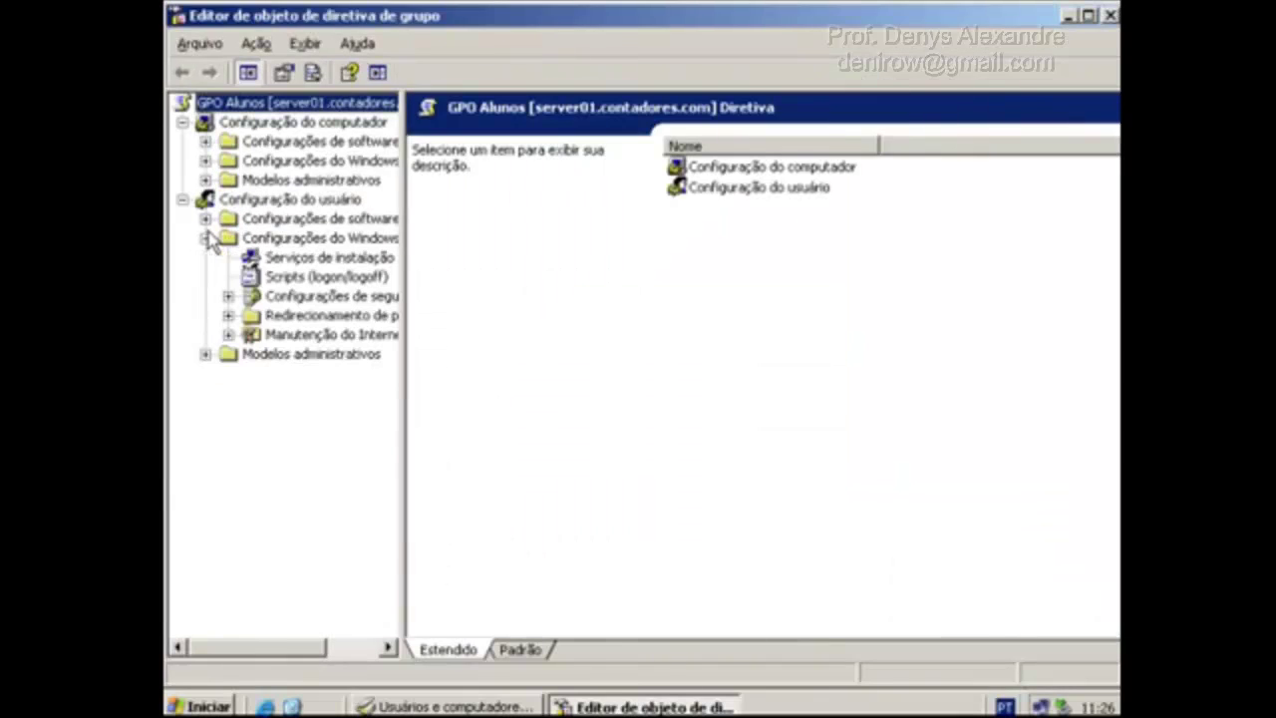
{"action": "left_click", "coordinate": [329, 336]}
{"action": "double_click", "coordinate": [439, 125]}
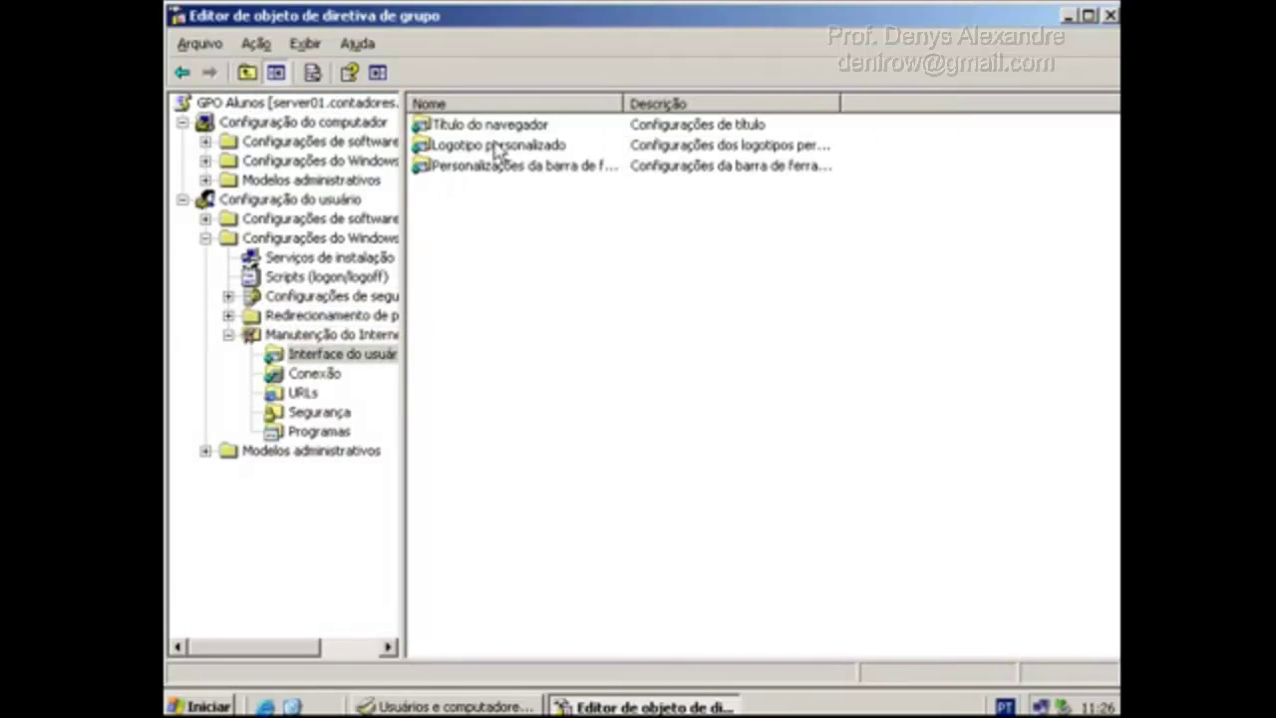
{"action": "double_click", "coordinate": [512, 127]}
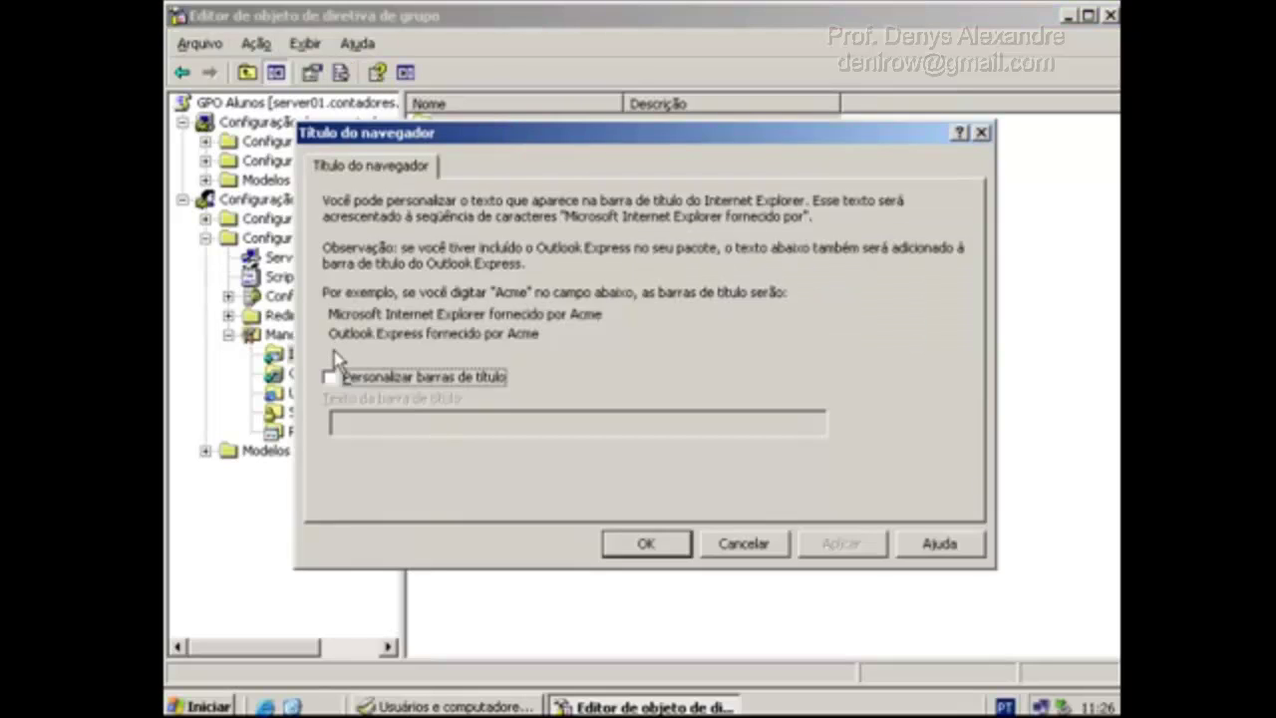
Enable Personalizar barras de título with the text 'IFPB Patos' and confirm.
{"action": "left_click", "coordinate": [331, 377]}
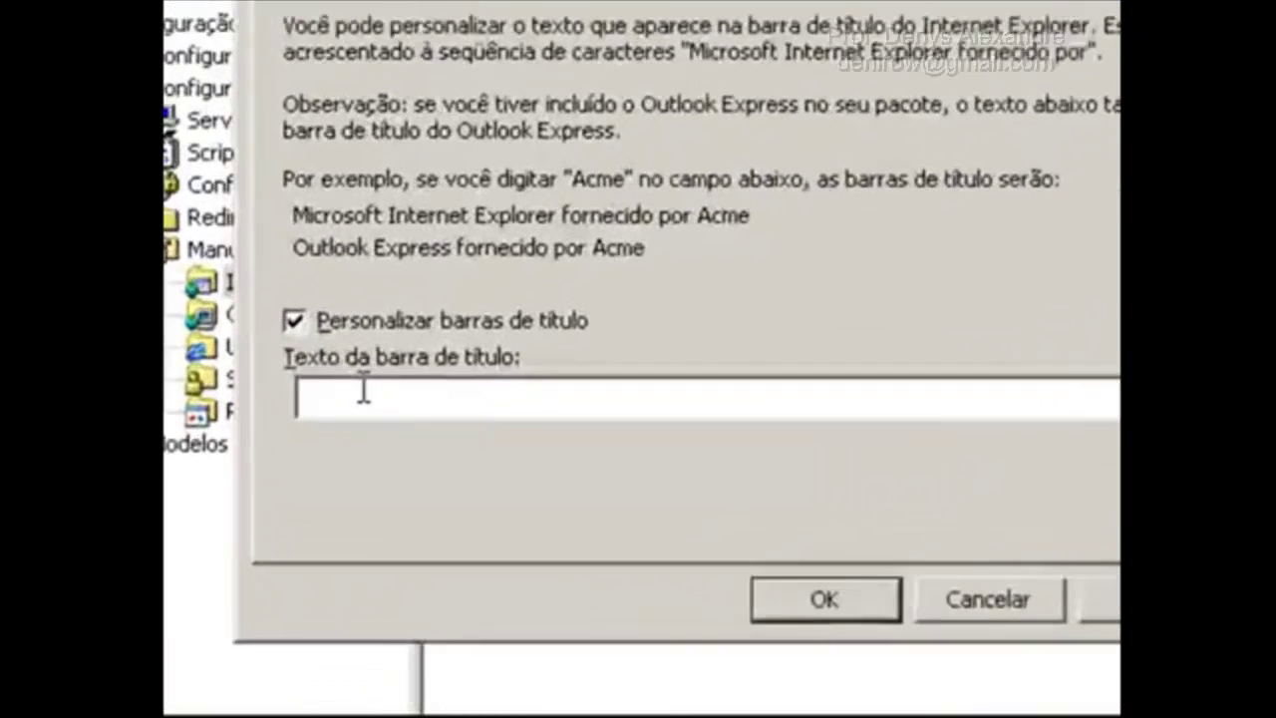
{"action": "type", "text": "IFPB a"}
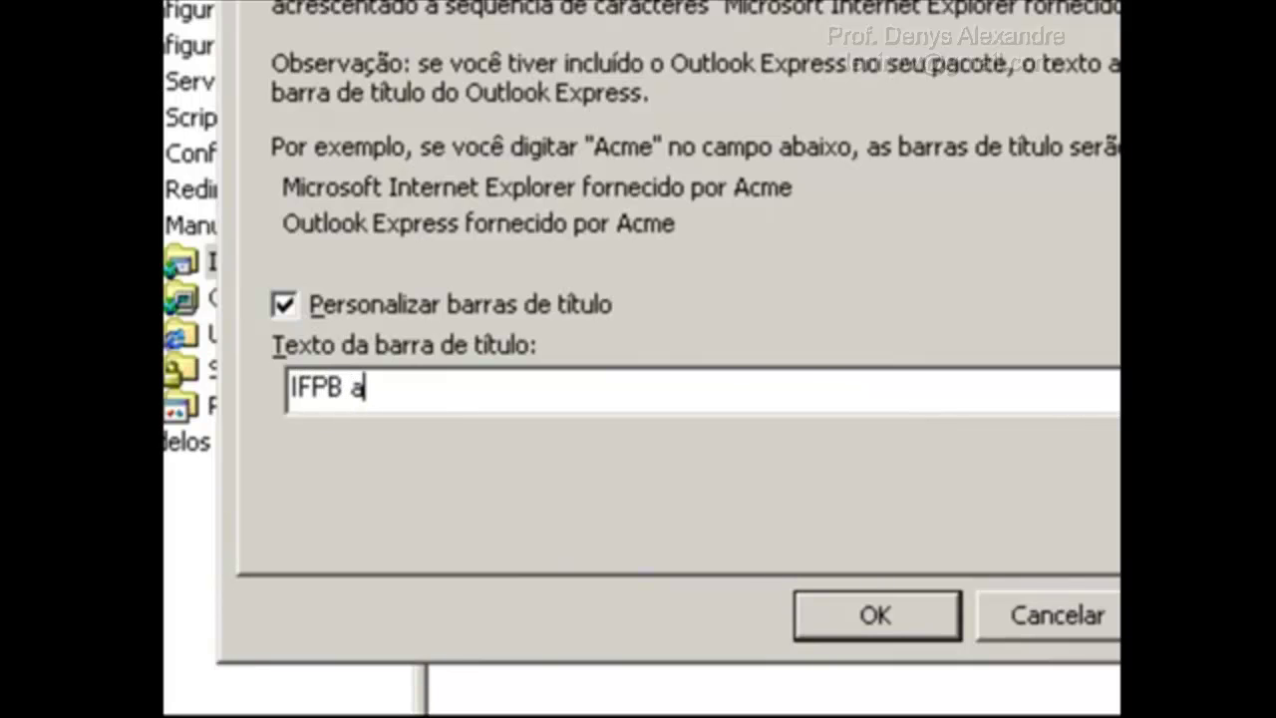
{"action": "key", "text": "BackSpace"}
{"action": "type", "text": "Patos"}
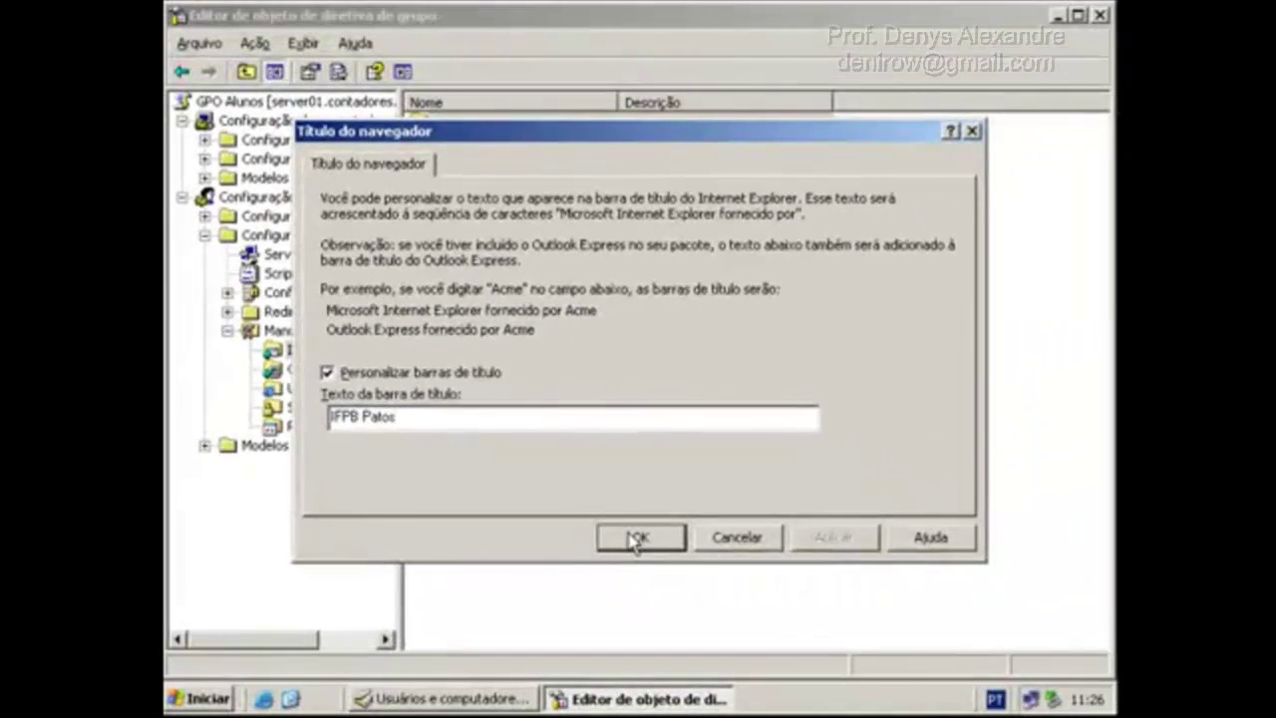
{"action": "left_click", "coordinate": [842, 614]}
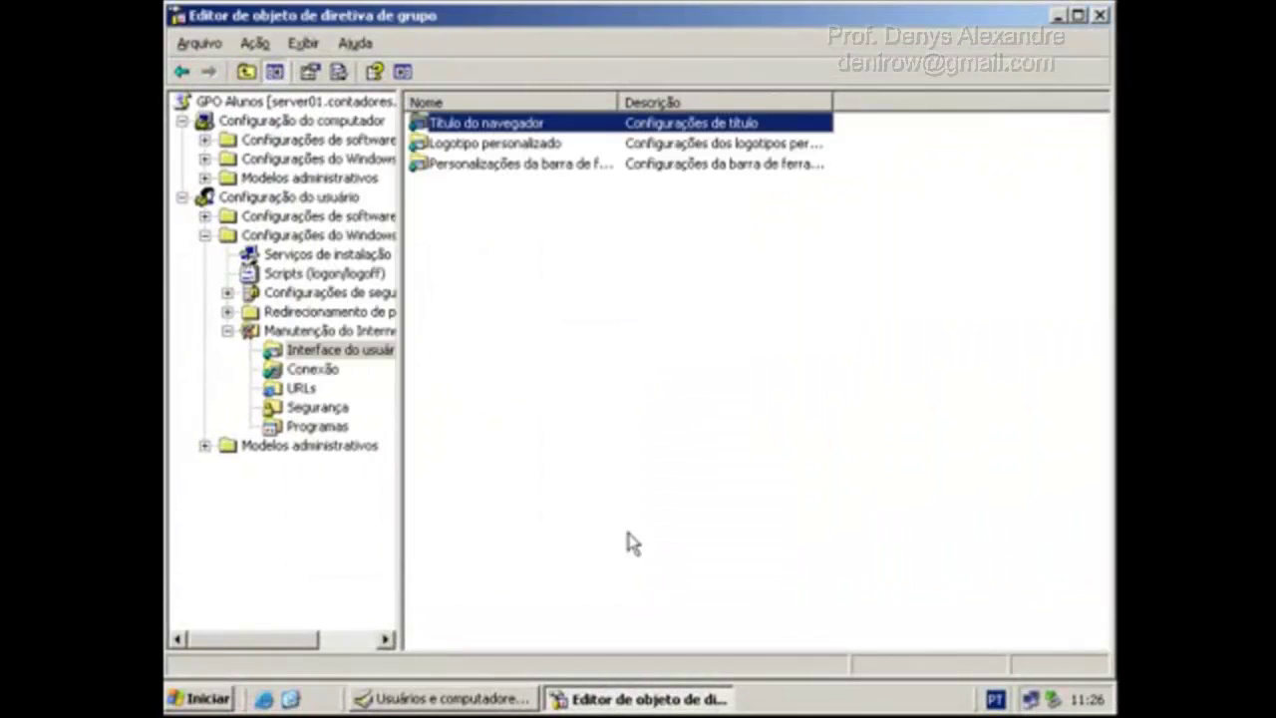
Close the policy editor, OK the Alunos properties, and close ADUC.
{"action": "left_click", "coordinate": [1078, 15]}
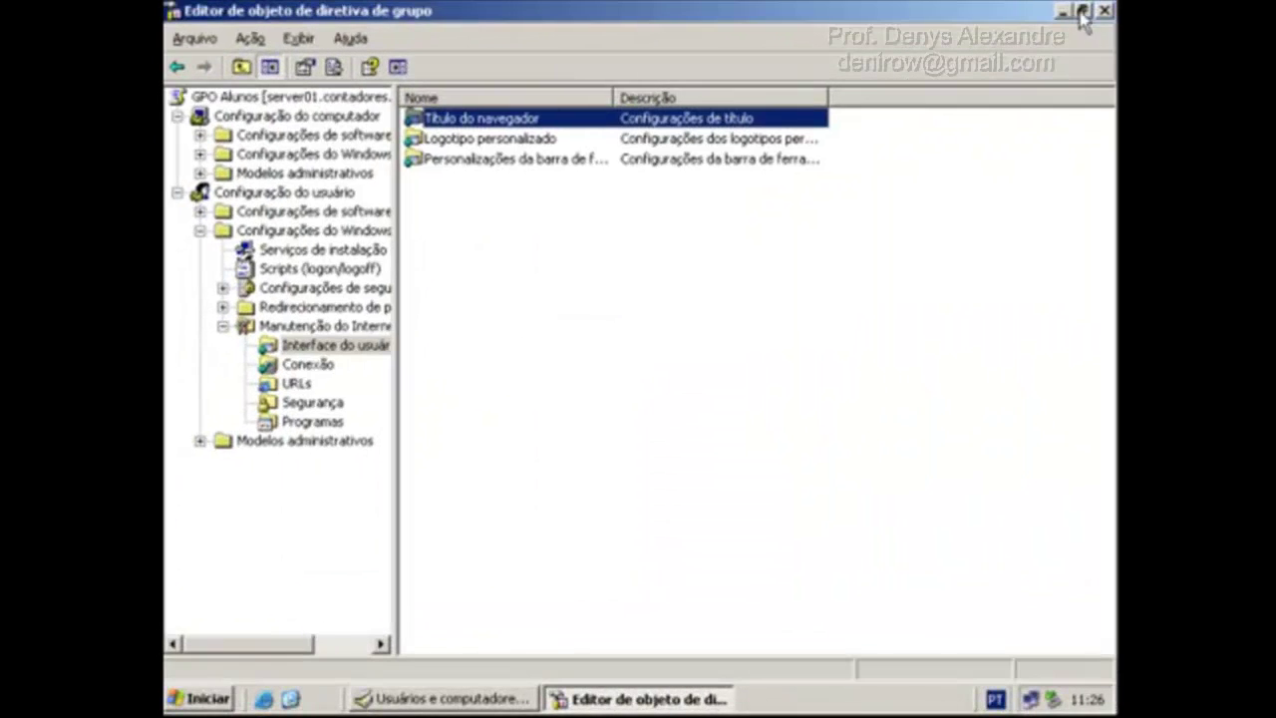
{"action": "left_click", "coordinate": [1105, 12]}
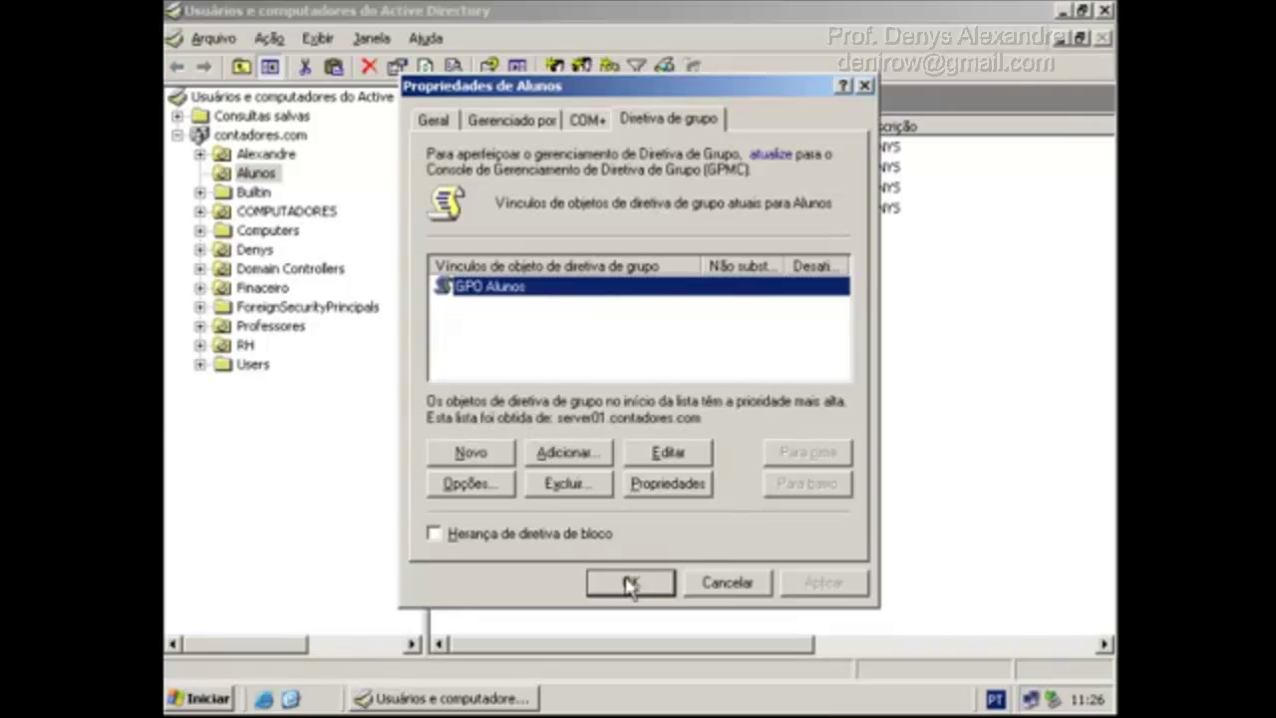
{"action": "left_click", "coordinate": [631, 584]}
{"action": "left_click", "coordinate": [1105, 11]}
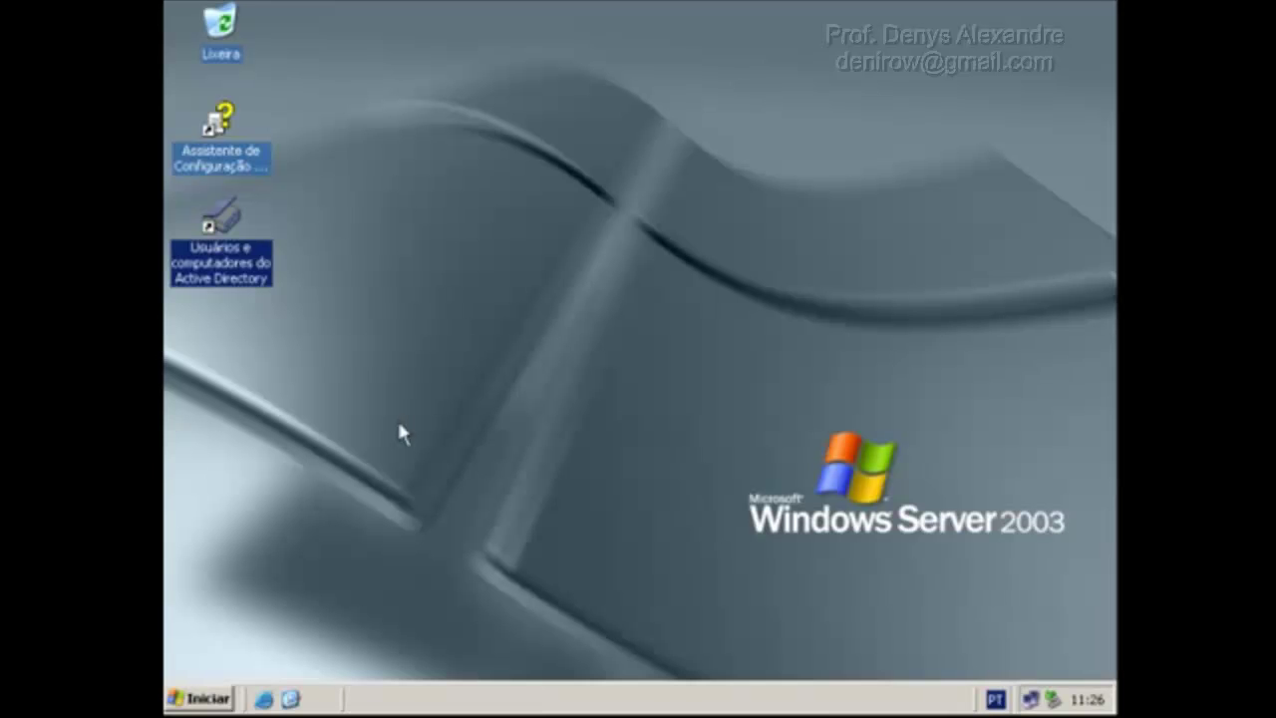
Run gpupdate from the Executar prompt to refresh group policy on the server.
{"action": "left_click", "coordinate": [199, 698]}
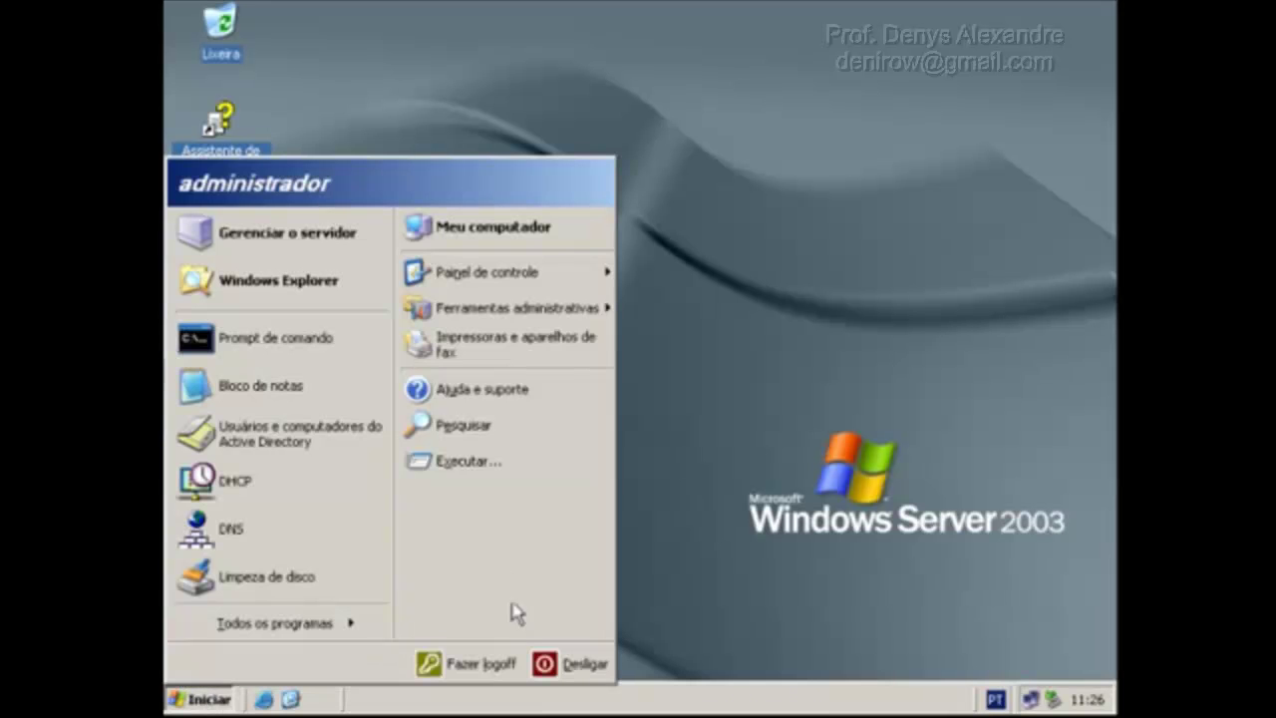
{"action": "left_click", "coordinate": [462, 465]}
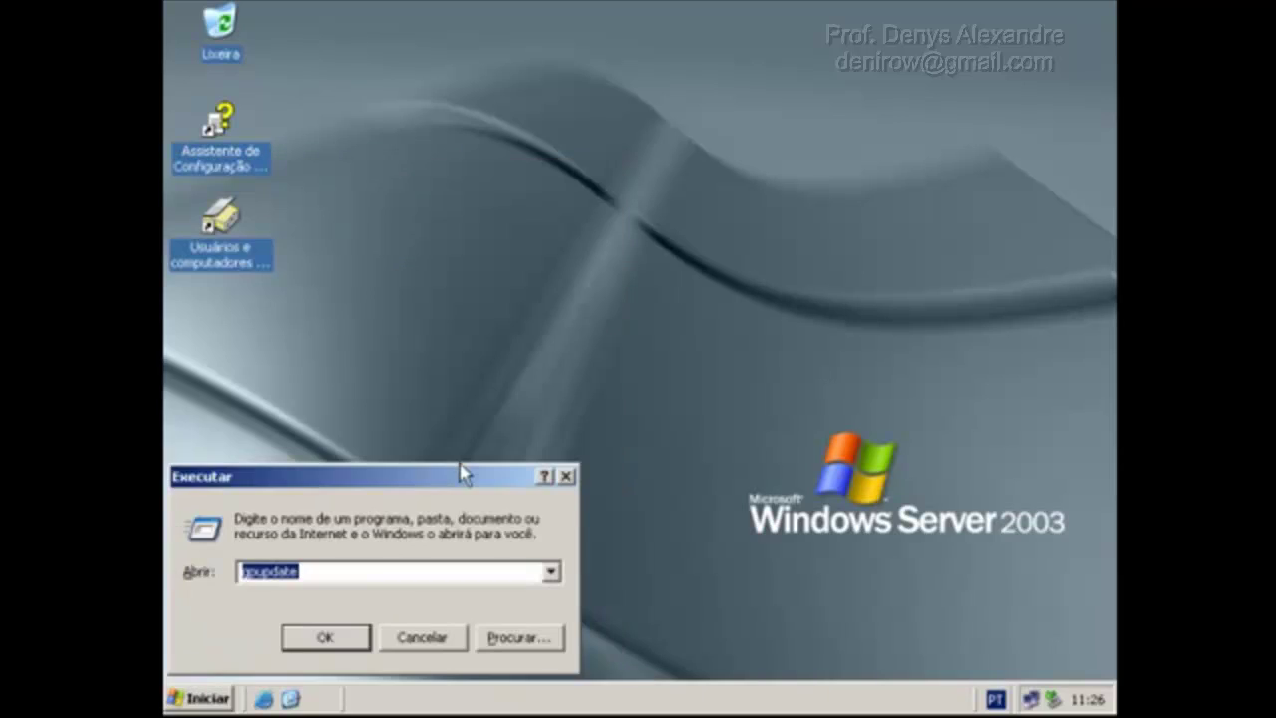
{"action": "left_click", "coordinate": [374, 567]}
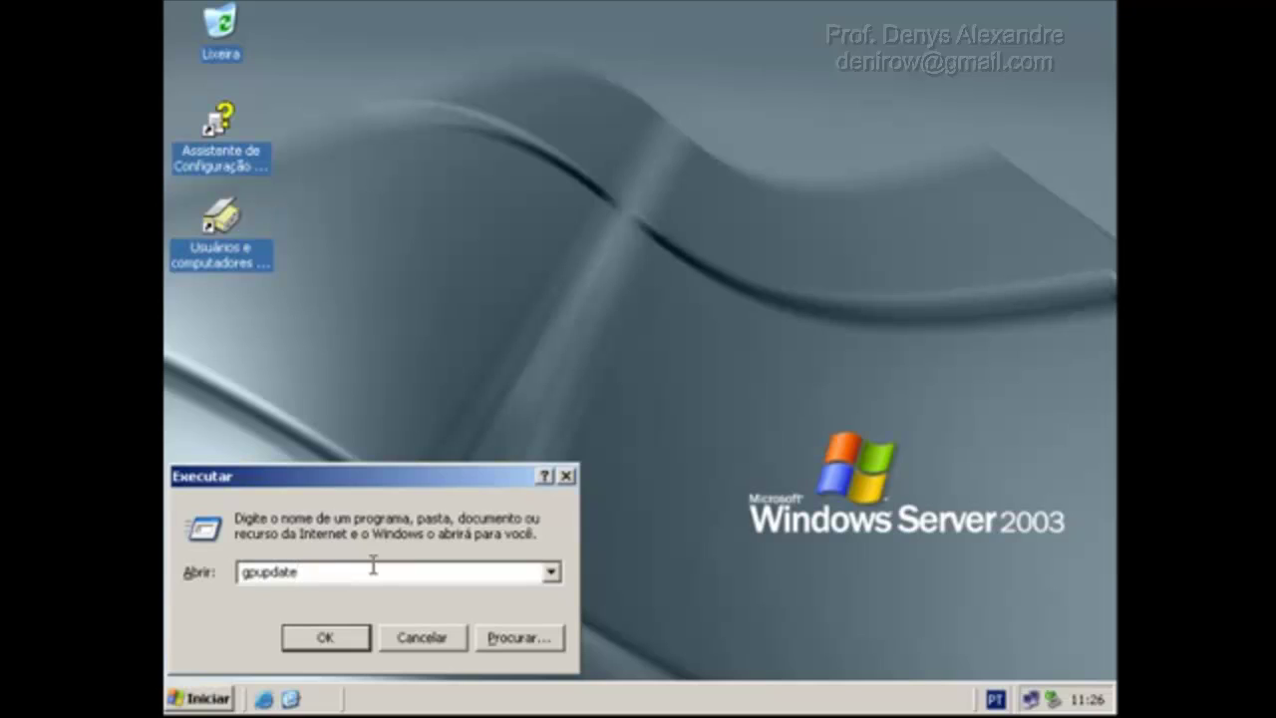
{"action": "key", "text": "Return"}
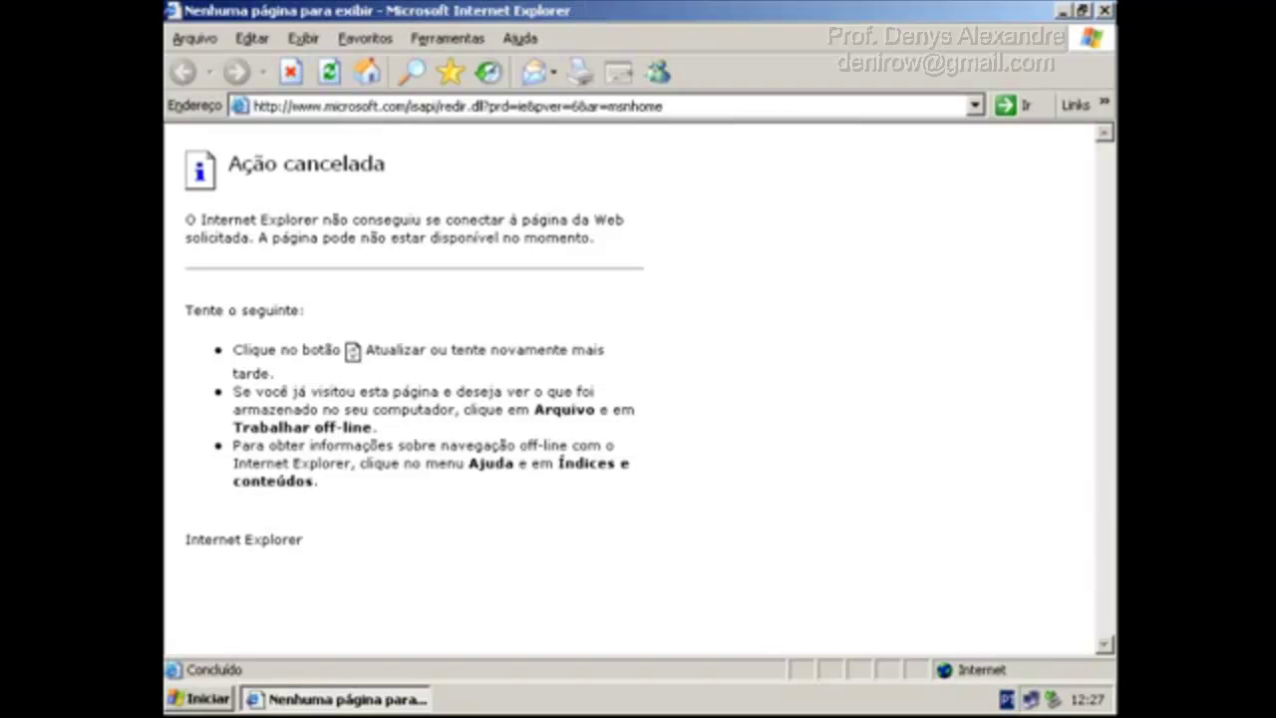
Close Internet Explorer, dismiss the restriction error, and log off the XP client.
{"action": "left_click", "coordinate": [1106, 12]}
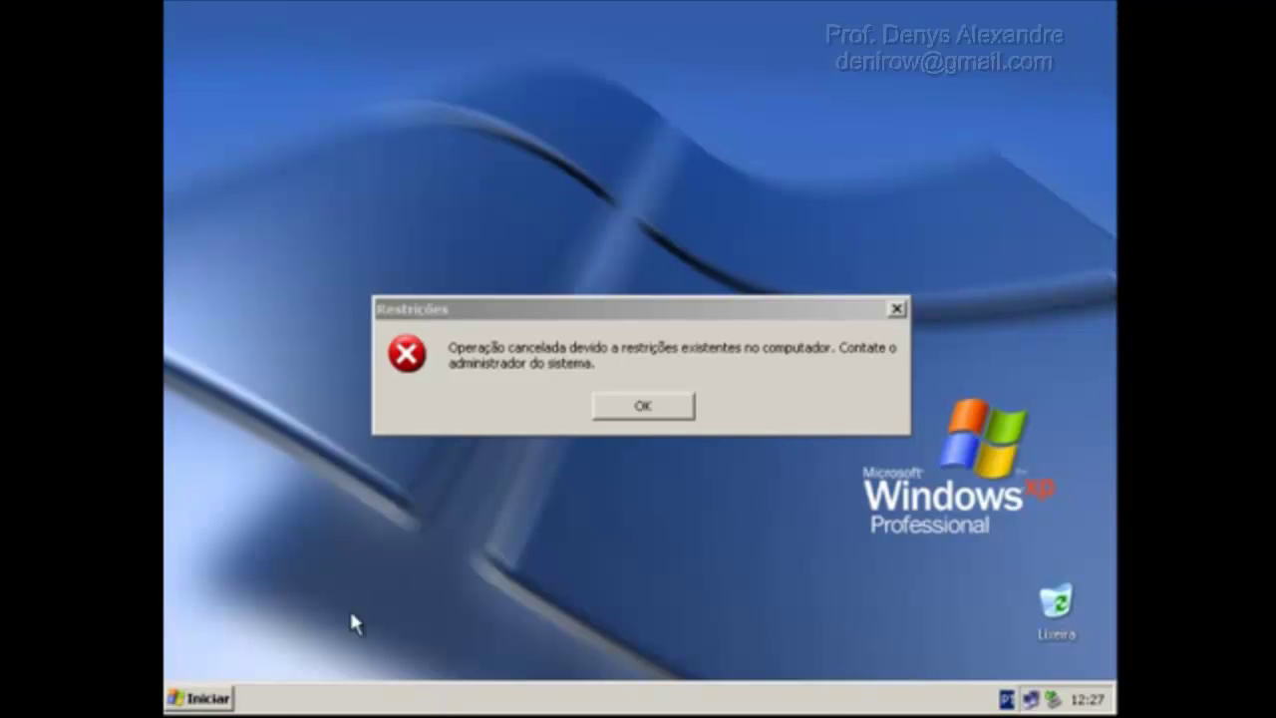
{"action": "left_click", "coordinate": [644, 409]}
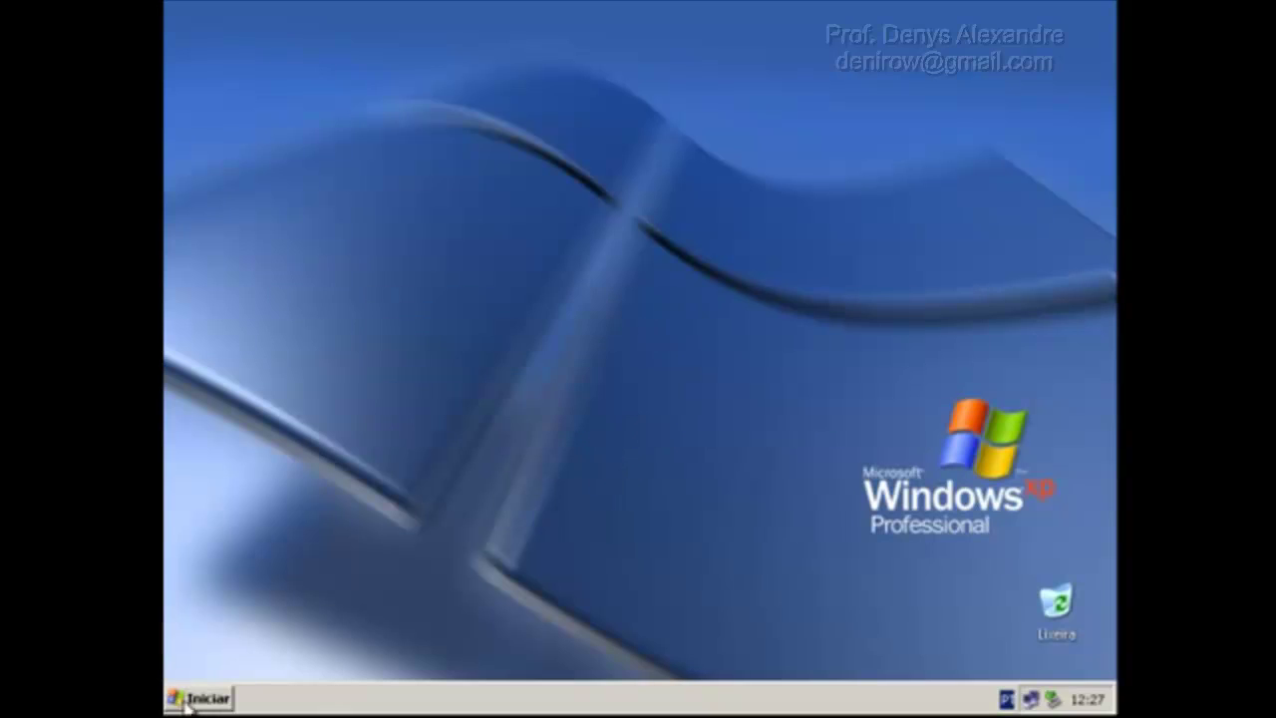
{"action": "left_click", "coordinate": [189, 700]}
{"action": "left_click", "coordinate": [489, 666]}
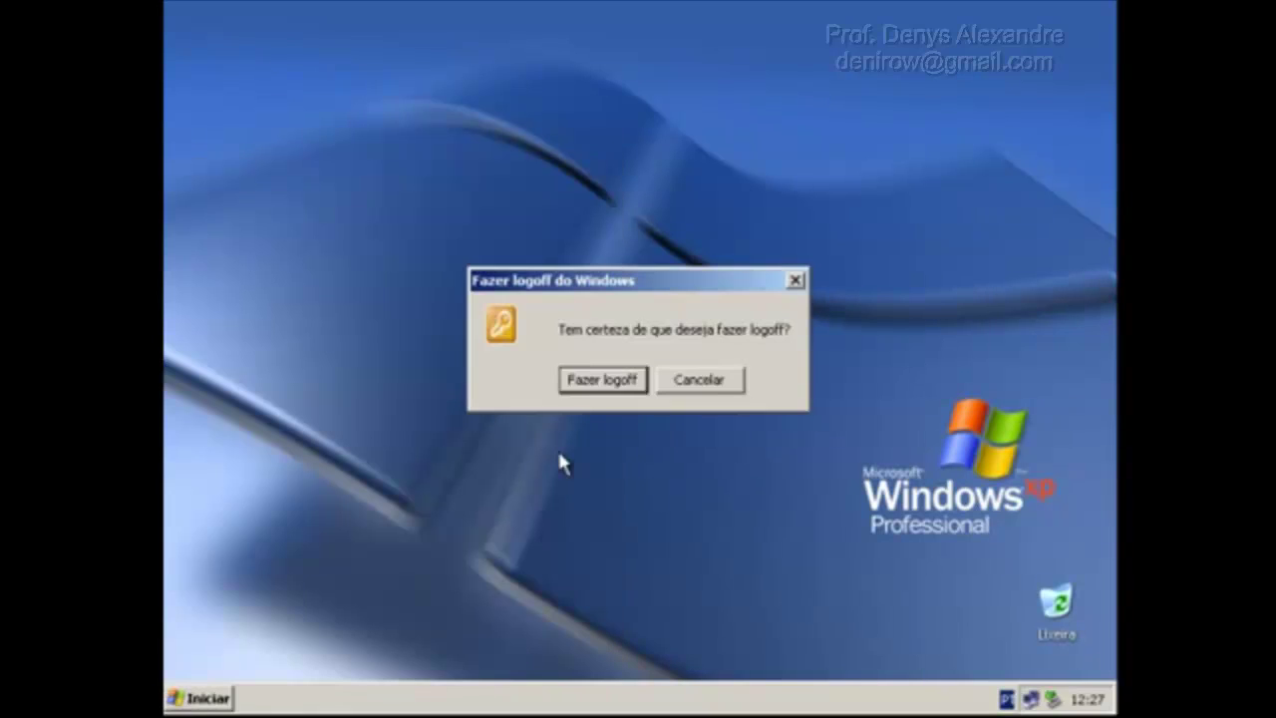
{"action": "left_click", "coordinate": [592, 389]}
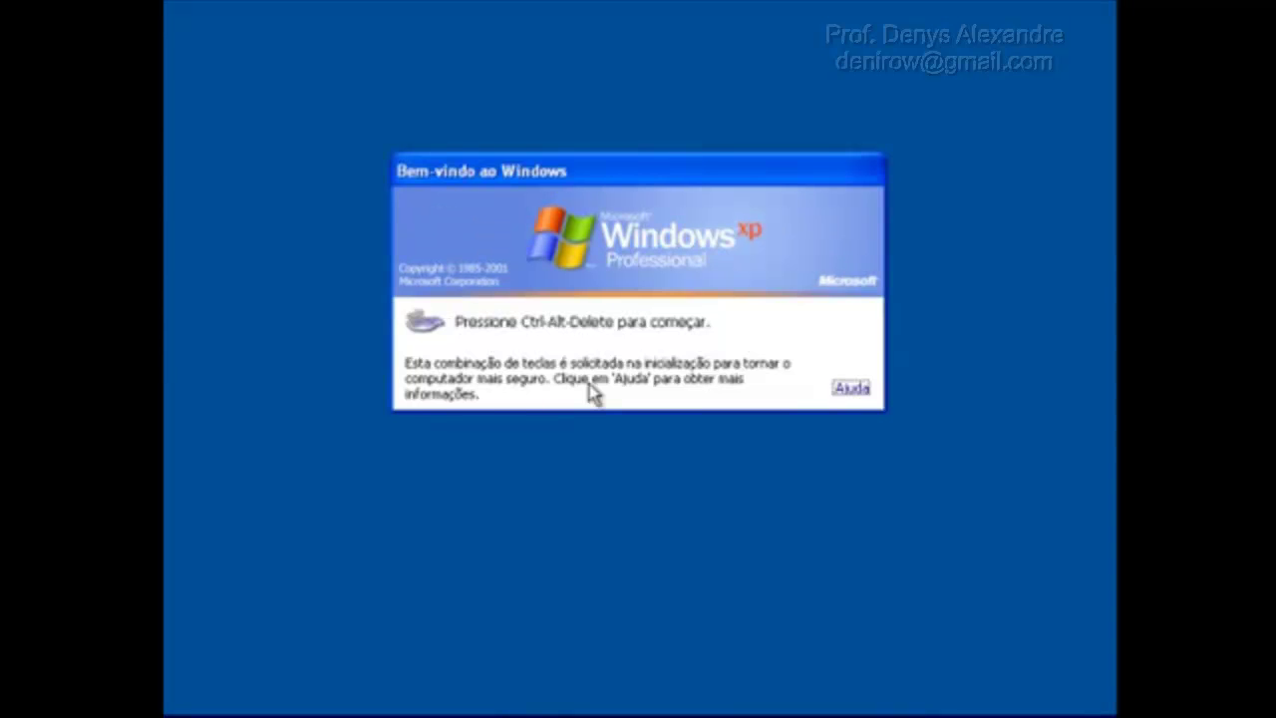
Log back on to the domain with the student account's password.
{"action": "key", "text": "ctrl+alt+Delete"}
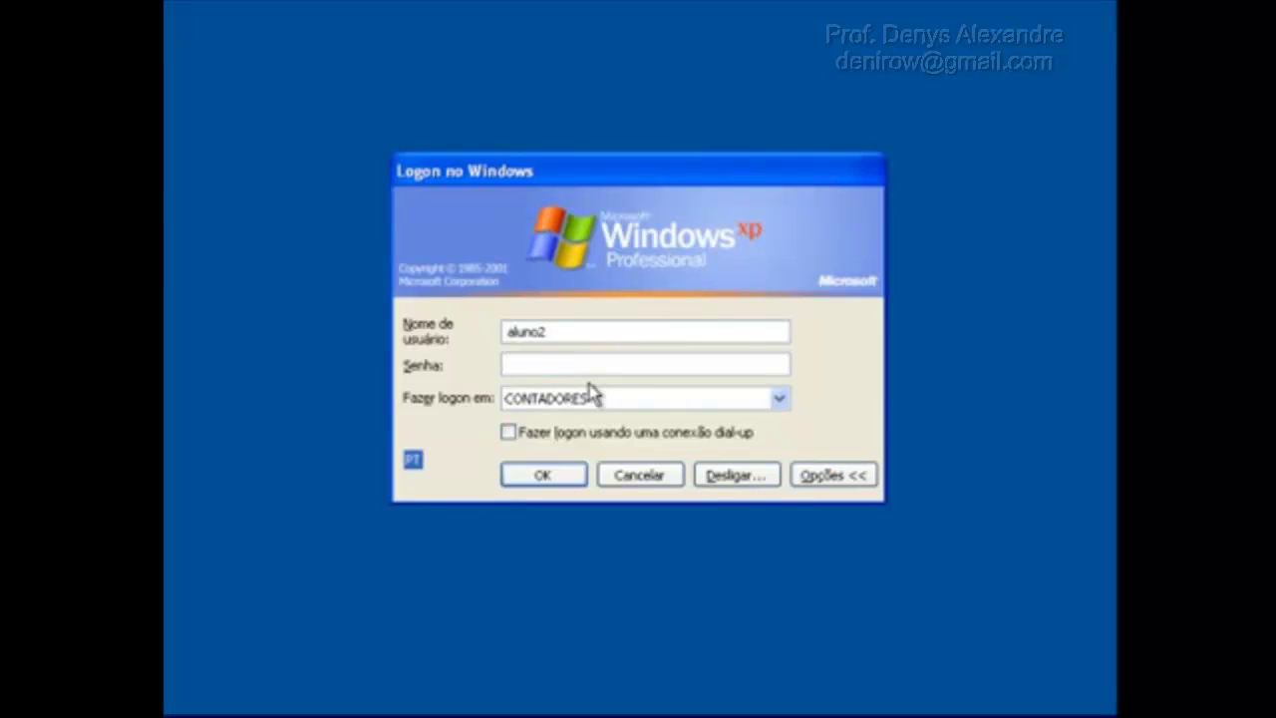
{"action": "type", "text": "123"}
{"action": "key", "text": "Return"}
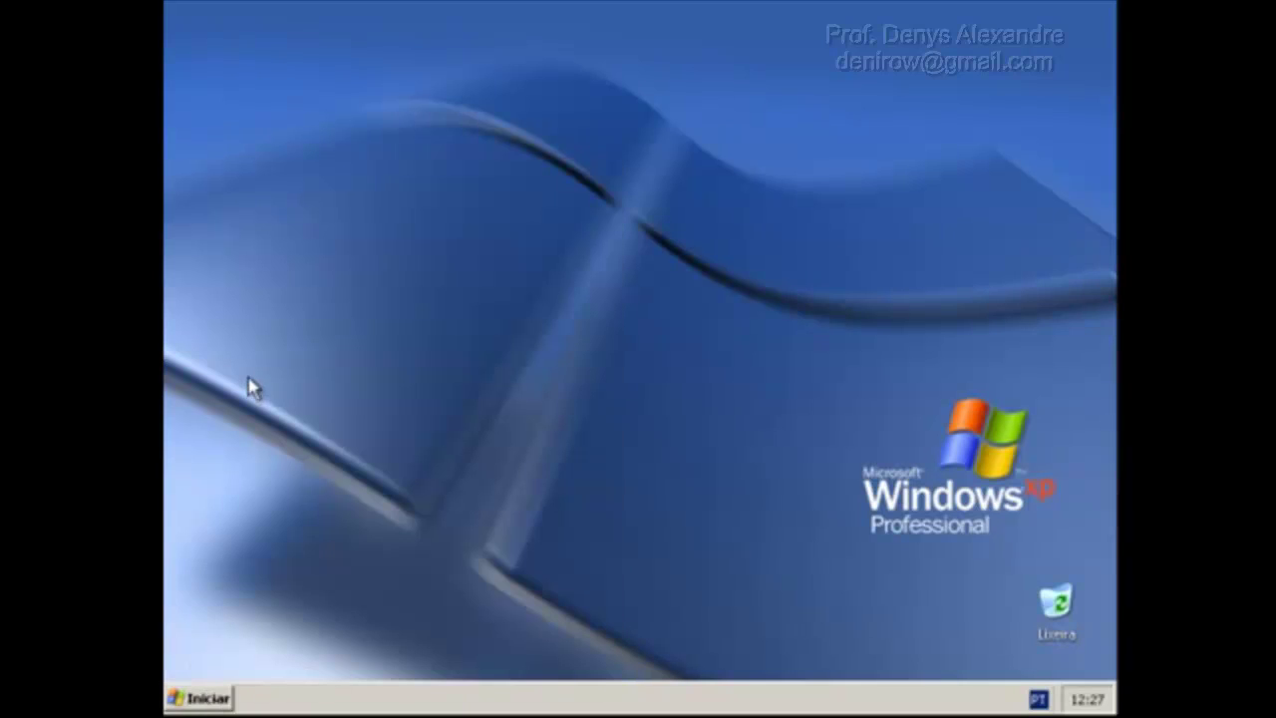
Launch Internet Explorer from the Start menu and stop the home page loading.
{"action": "left_click", "coordinate": [224, 695]}
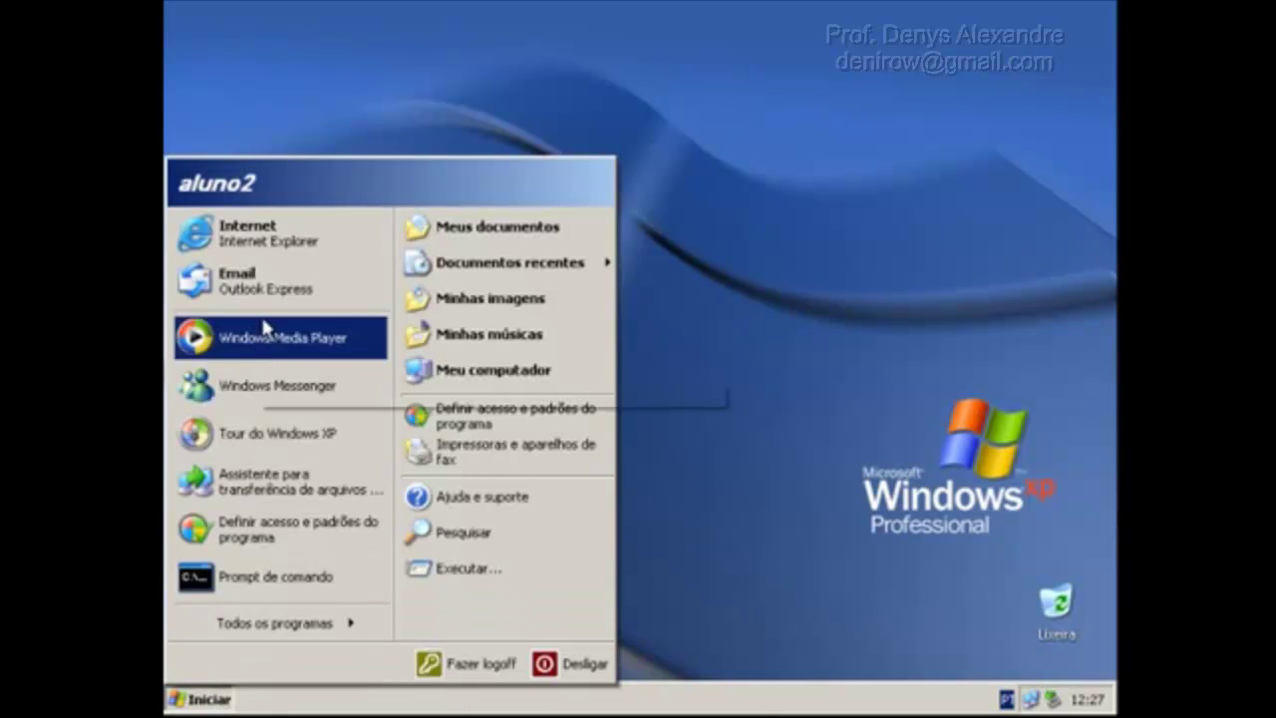
{"action": "left_click", "coordinate": [282, 244]}
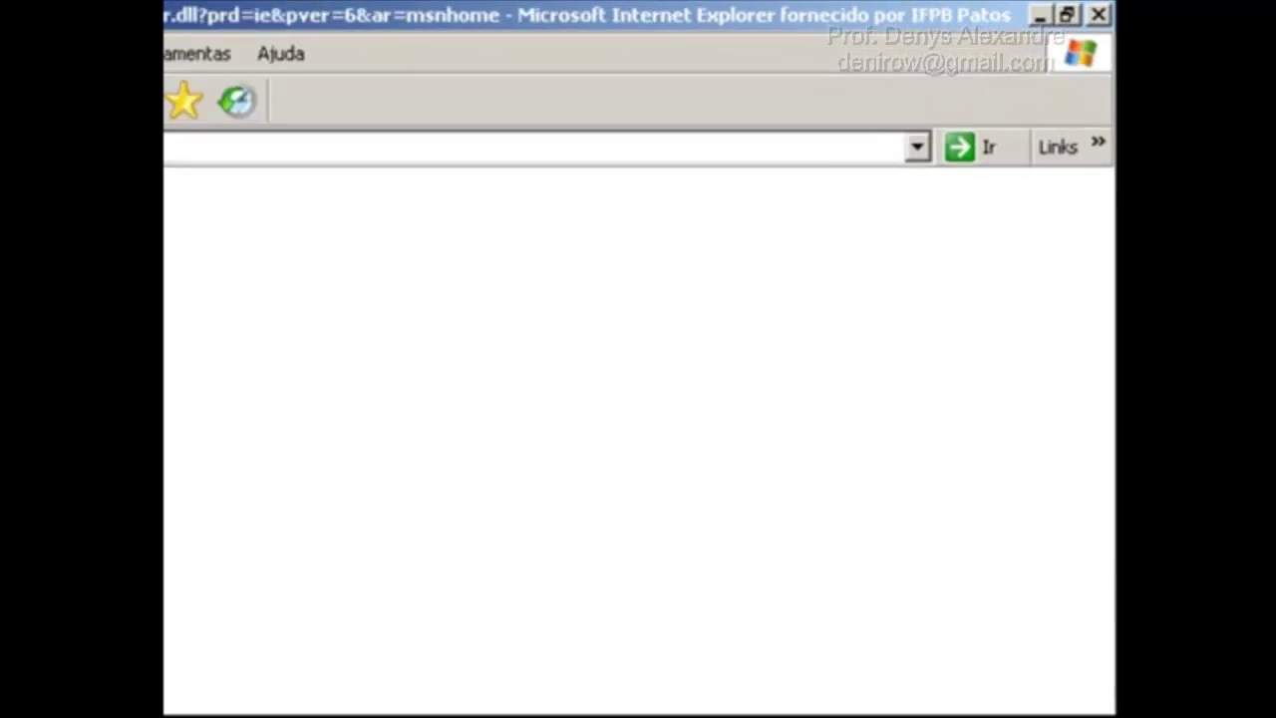
{"action": "left_click", "coordinate": [182, 53]}
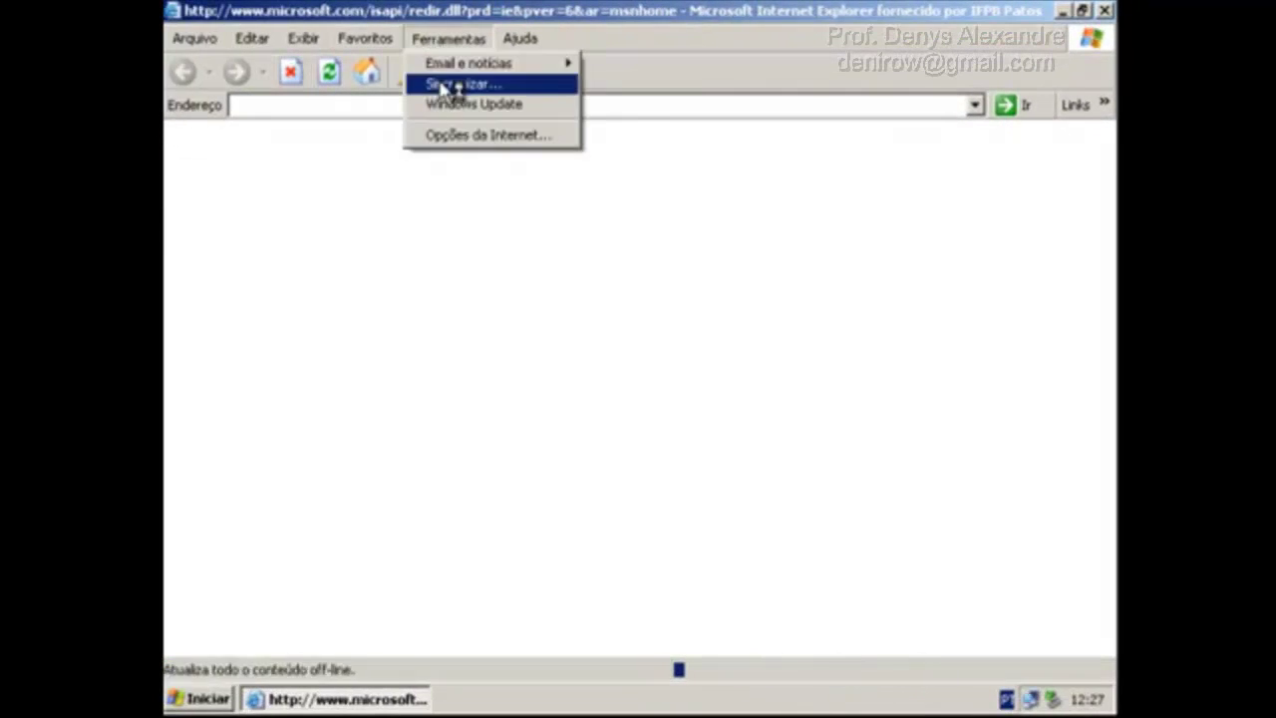
{"action": "left_click", "coordinate": [459, 136]}
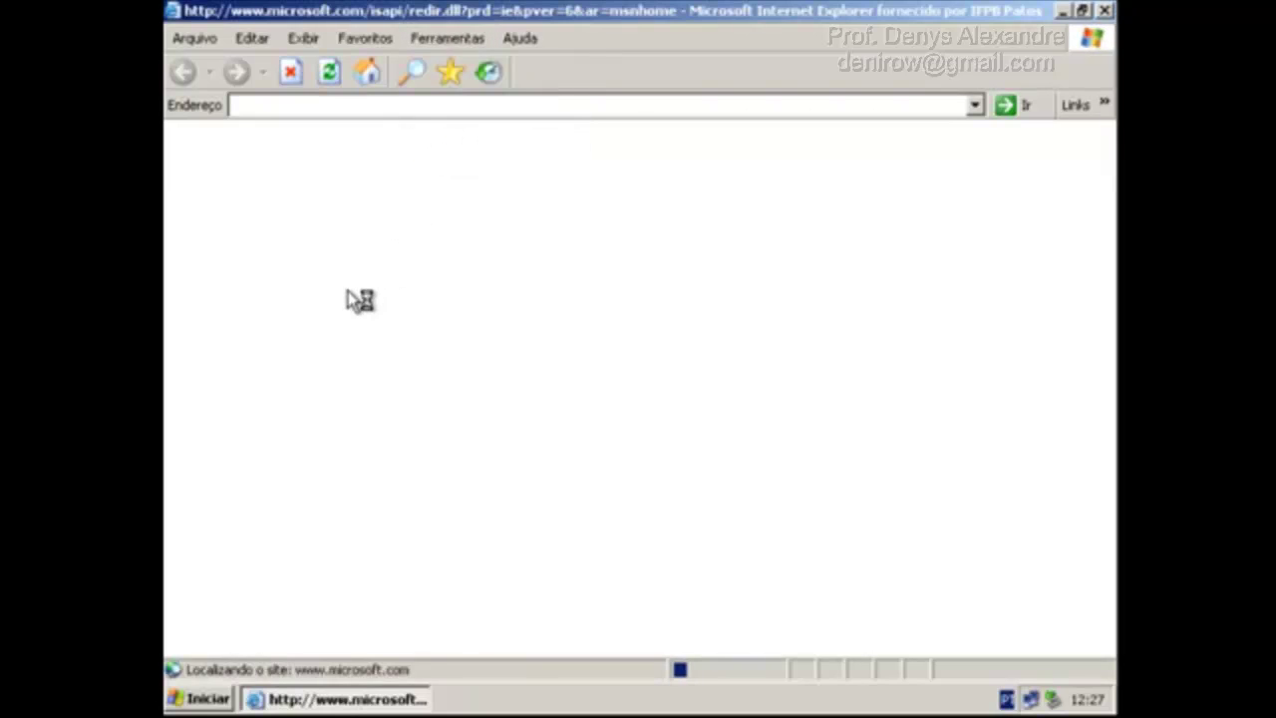
{"action": "left_click", "coordinate": [290, 74]}
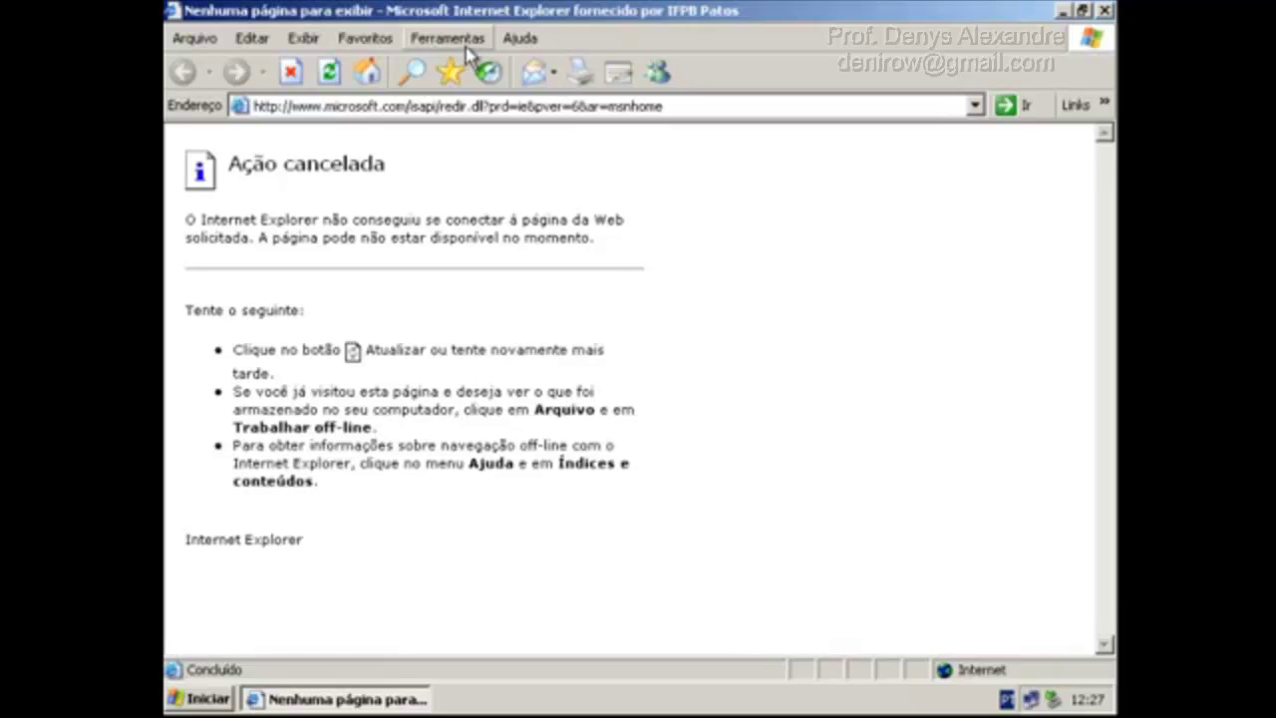
Open Ferramentas > Opções da Internet to confirm access, then close it and the browser.
{"action": "left_click", "coordinate": [464, 48]}
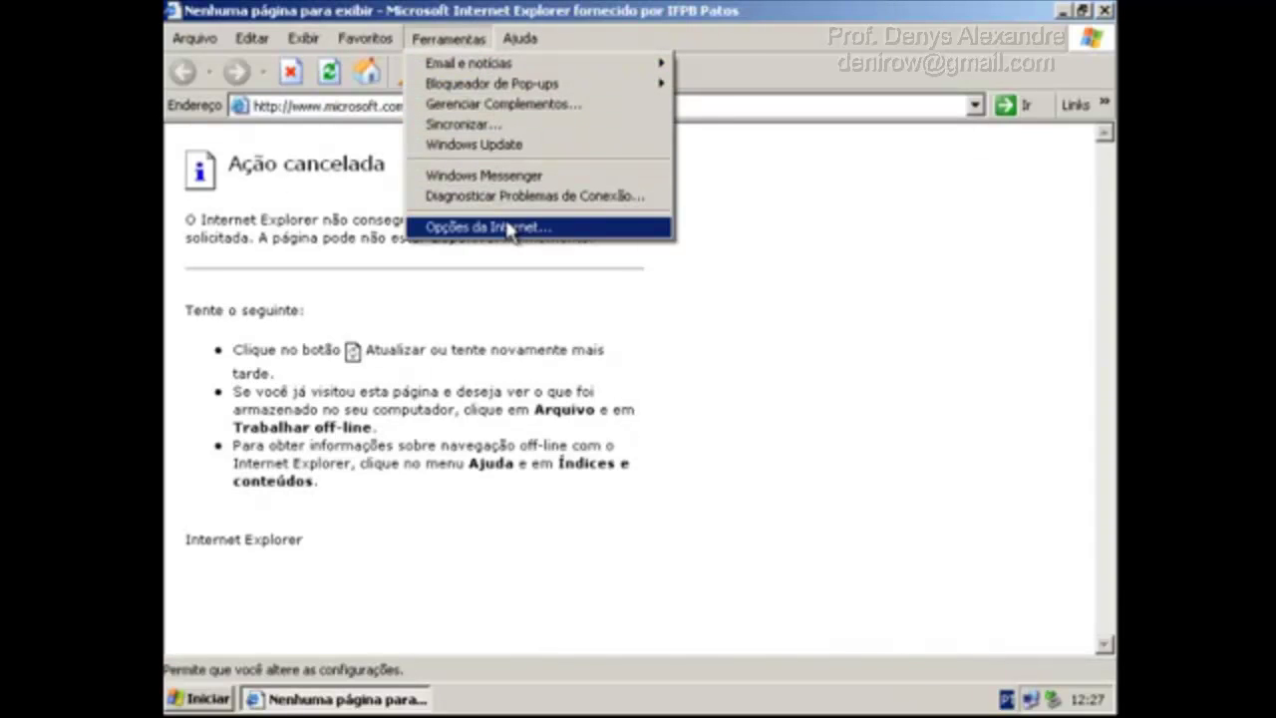
{"action": "left_click", "coordinate": [509, 230]}
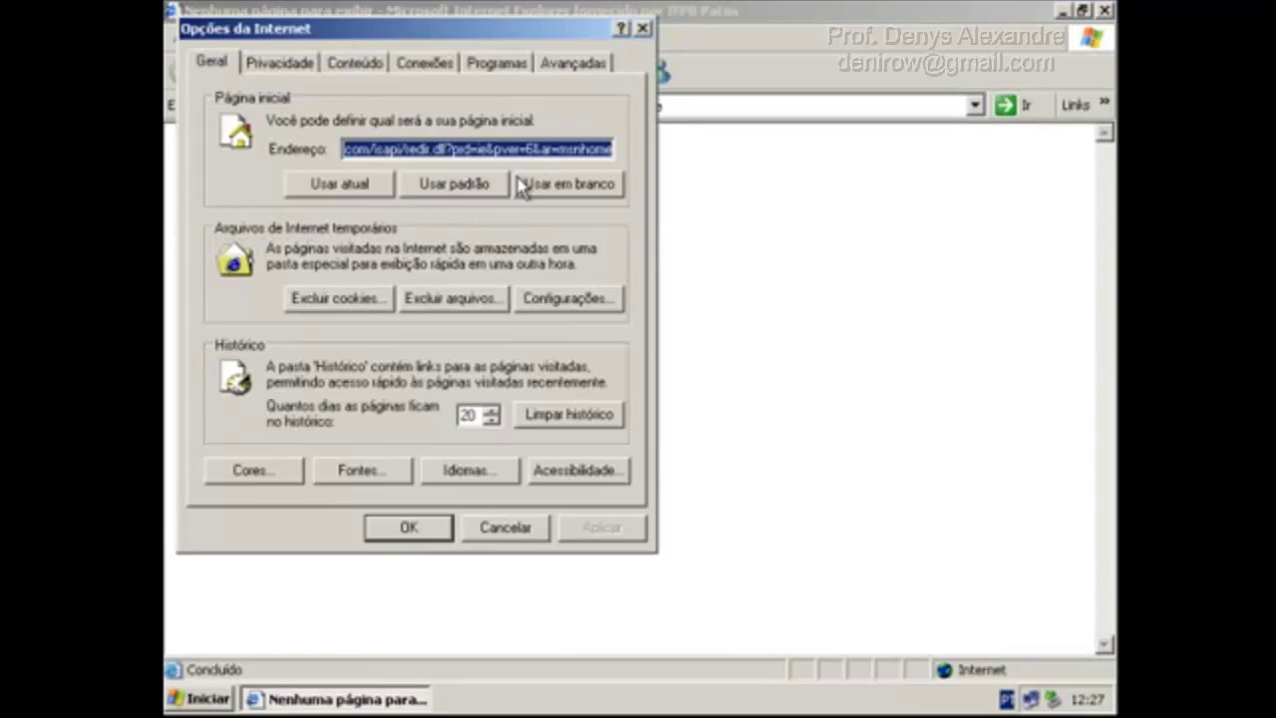
{"action": "left_click", "coordinate": [644, 29]}
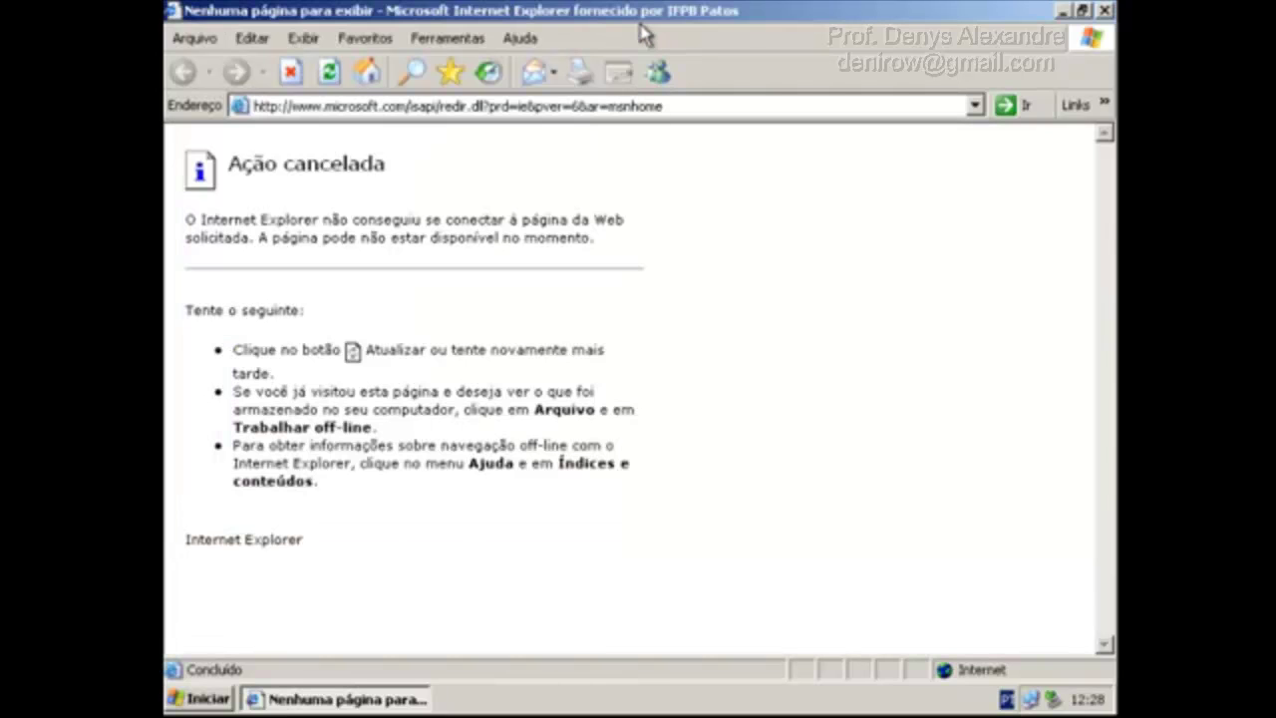
{"action": "left_click", "coordinate": [1105, 10]}
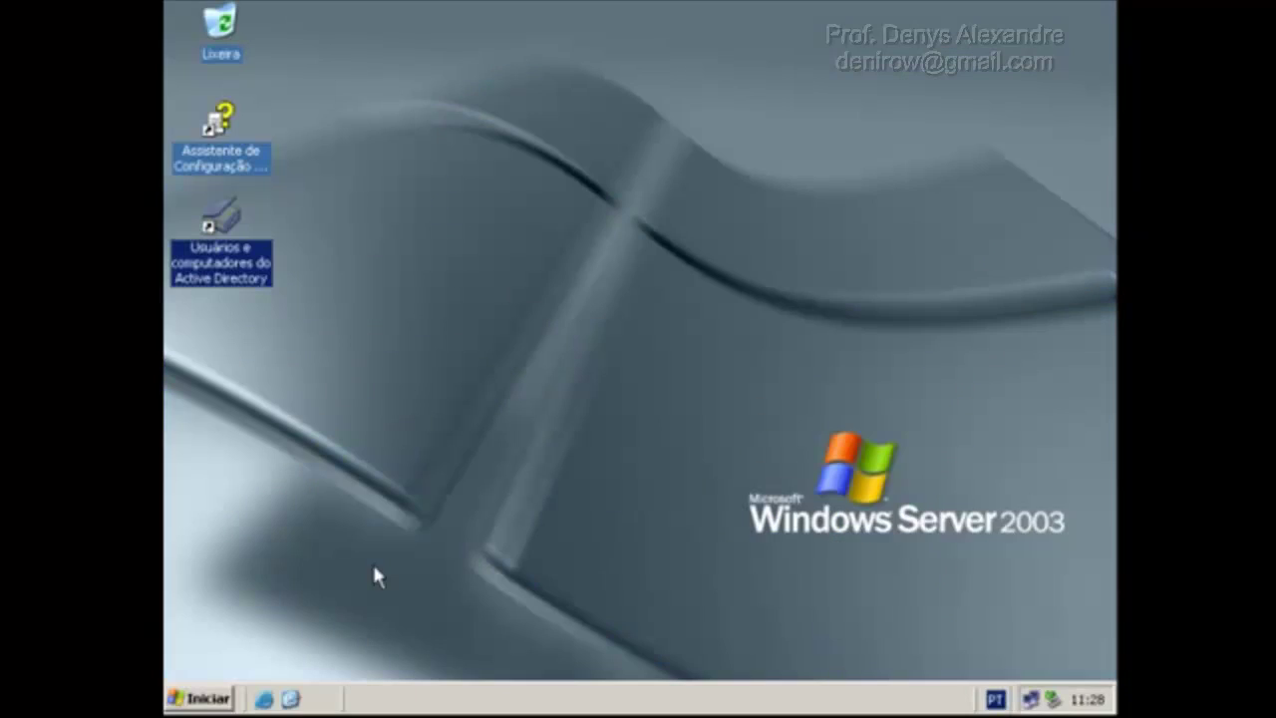
Check aluno2's Membro de tab: Administradores and Usuários do domínio.
{"action": "double_click", "coordinate": [227, 263]}
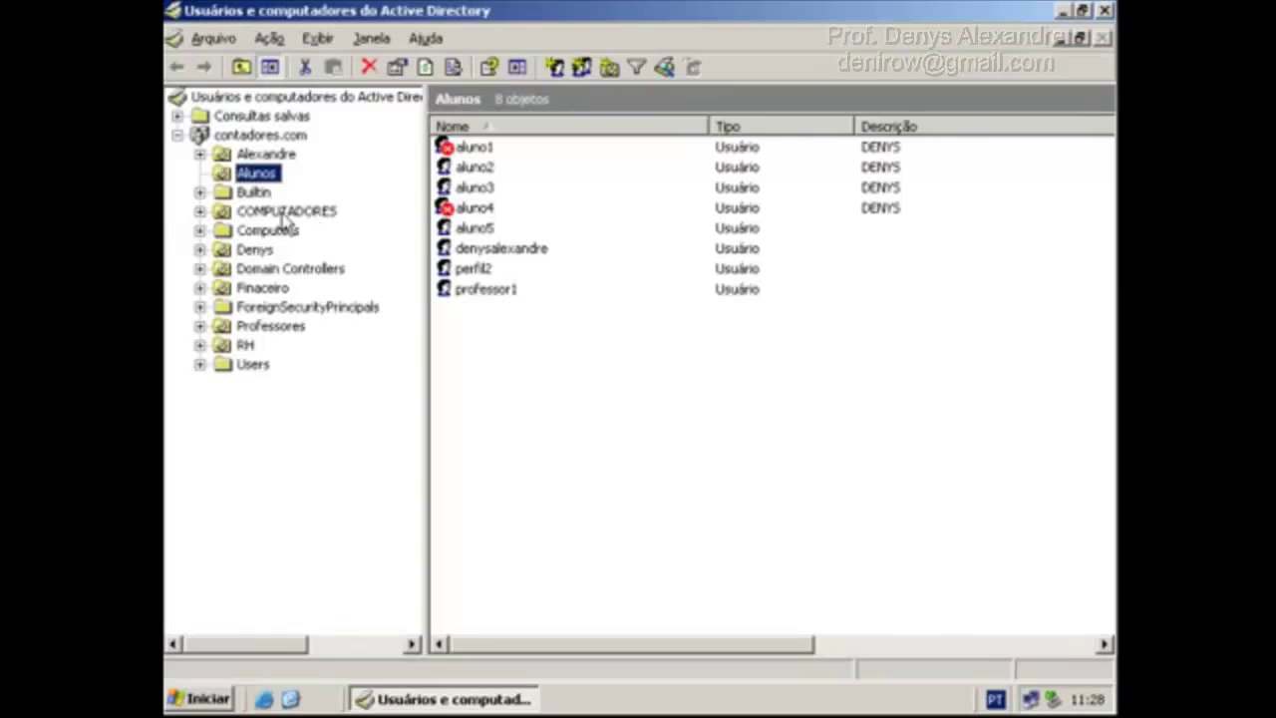
{"action": "double_click", "coordinate": [469, 167]}
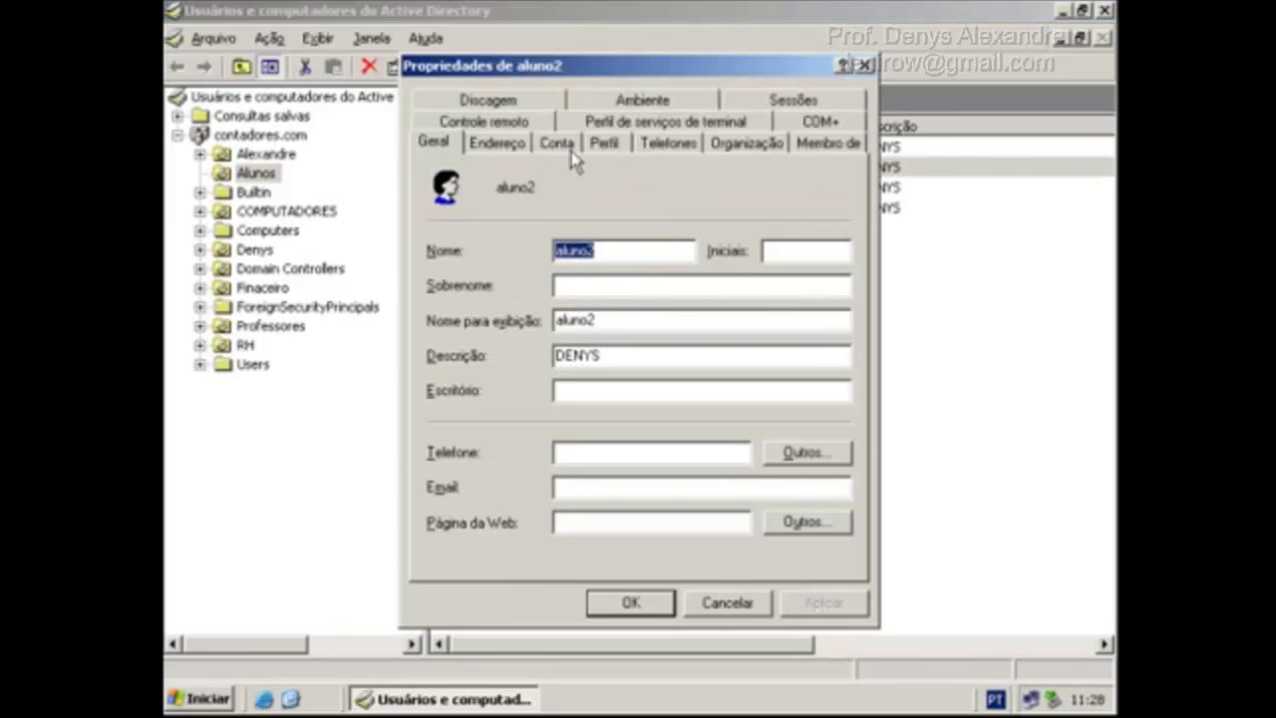
{"action": "left_click", "coordinate": [822, 143]}
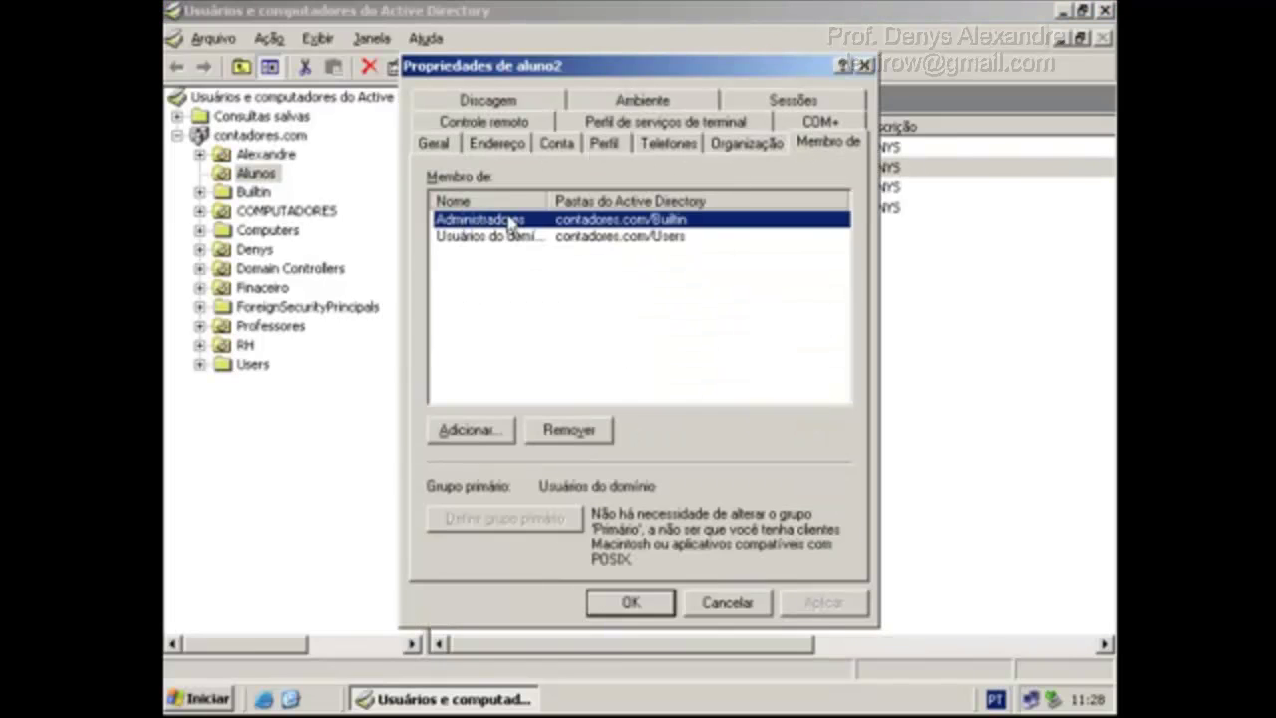
{"action": "double_click", "coordinate": [546, 200]}
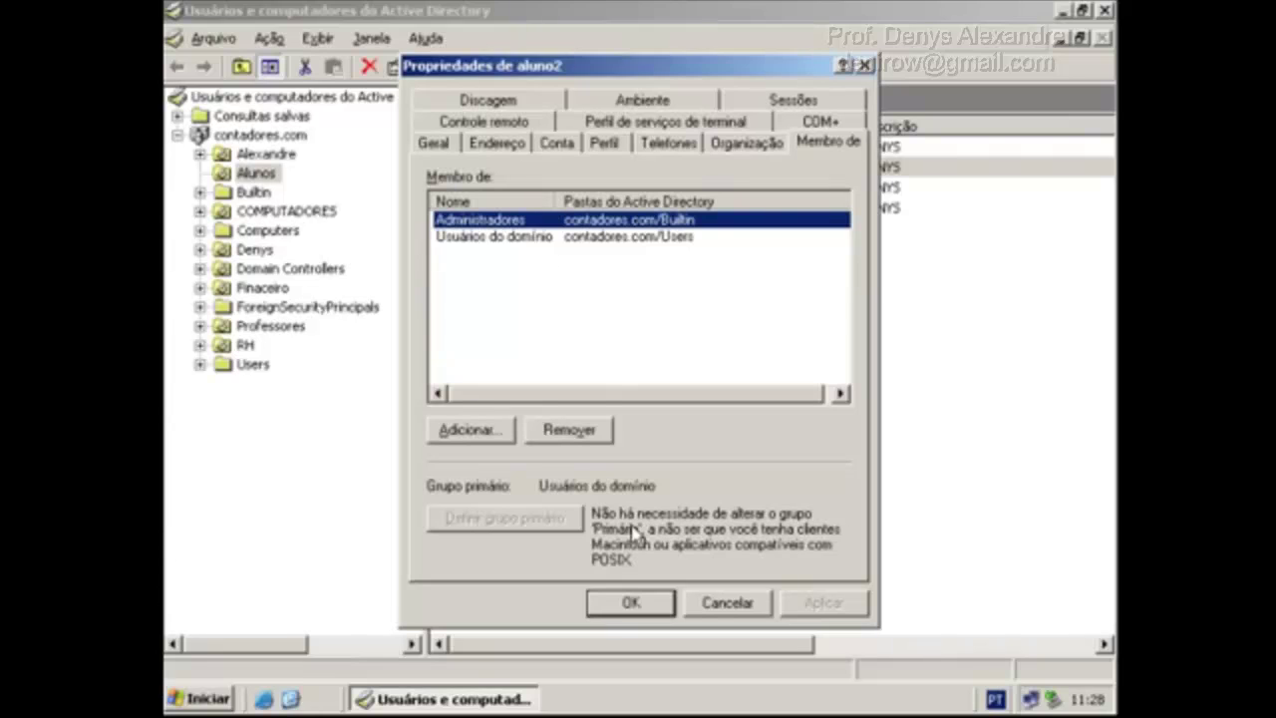
{"action": "left_click", "coordinate": [632, 604]}
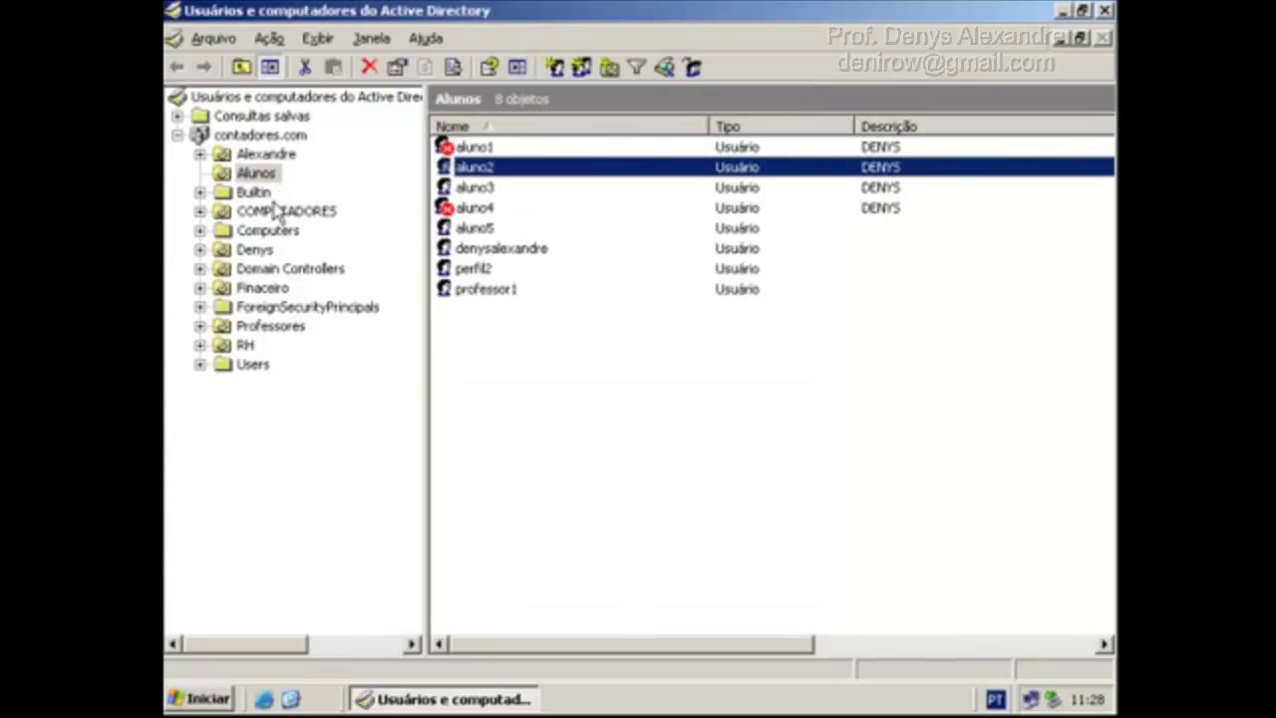
Move aluno2 from the Alunos OU into the Denys OU.
{"action": "left_click", "coordinate": [255, 178]}
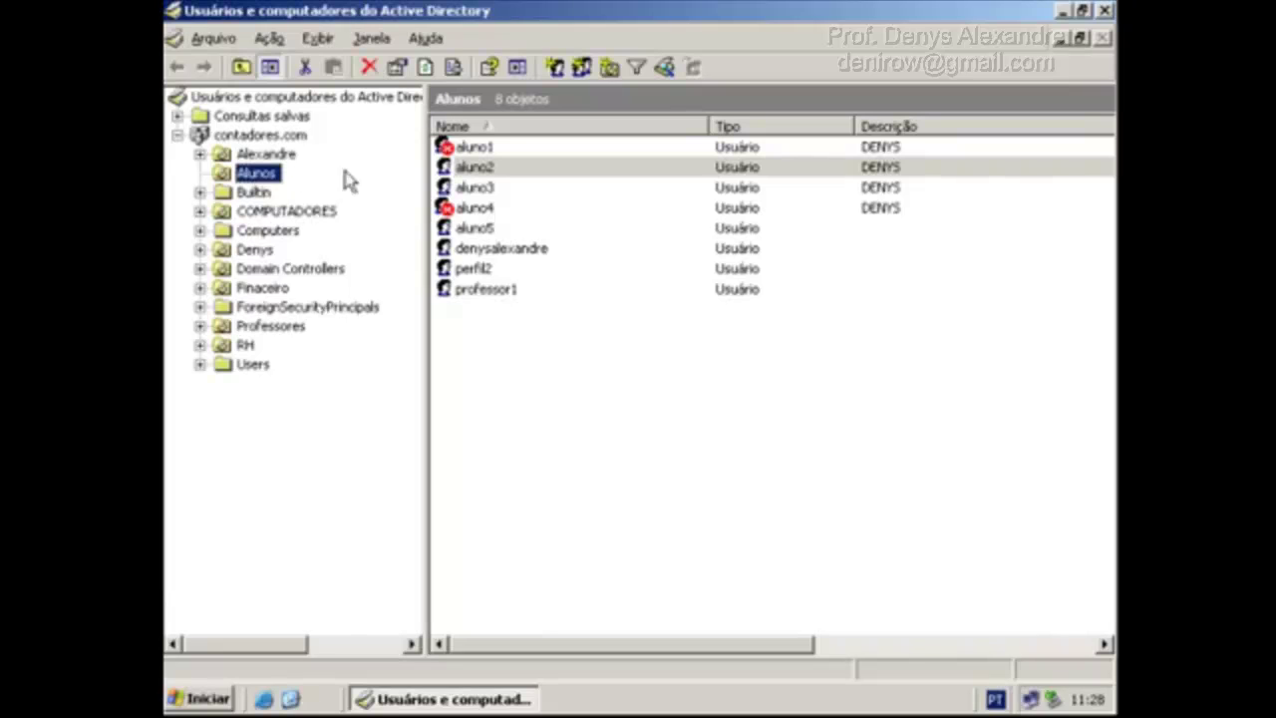
{"action": "right_click", "coordinate": [461, 169]}
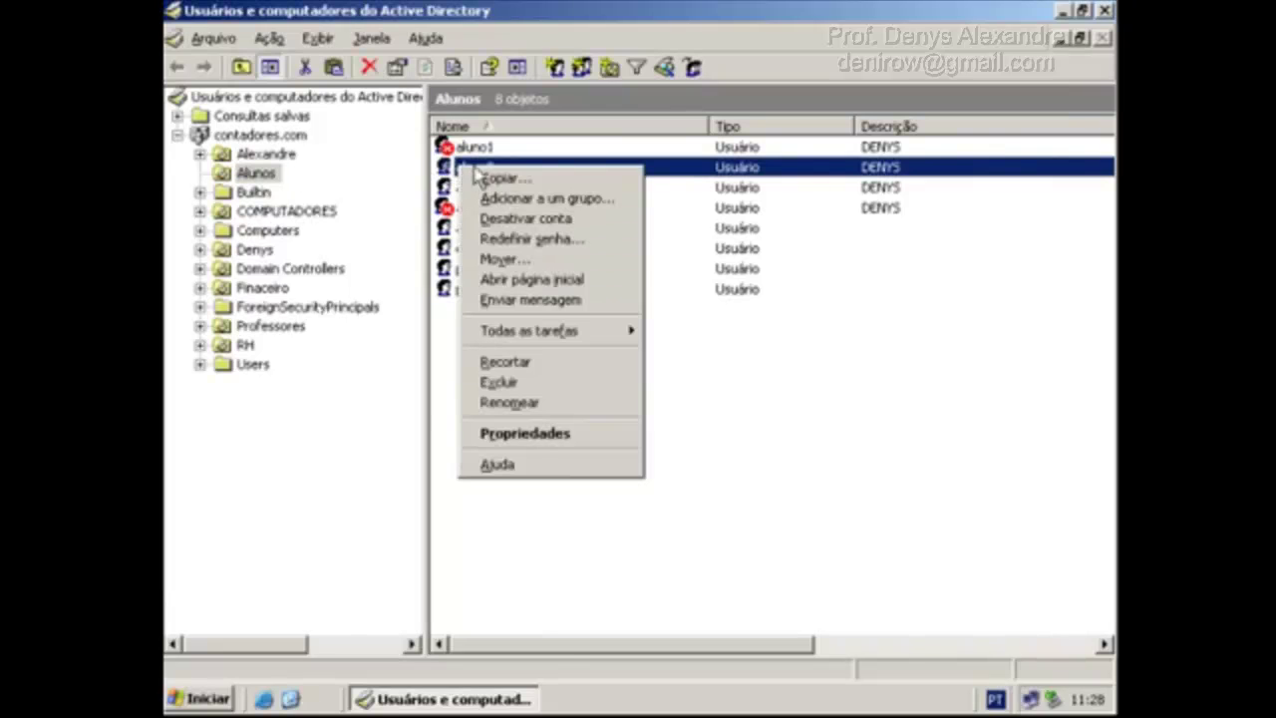
{"action": "left_click", "coordinate": [542, 260]}
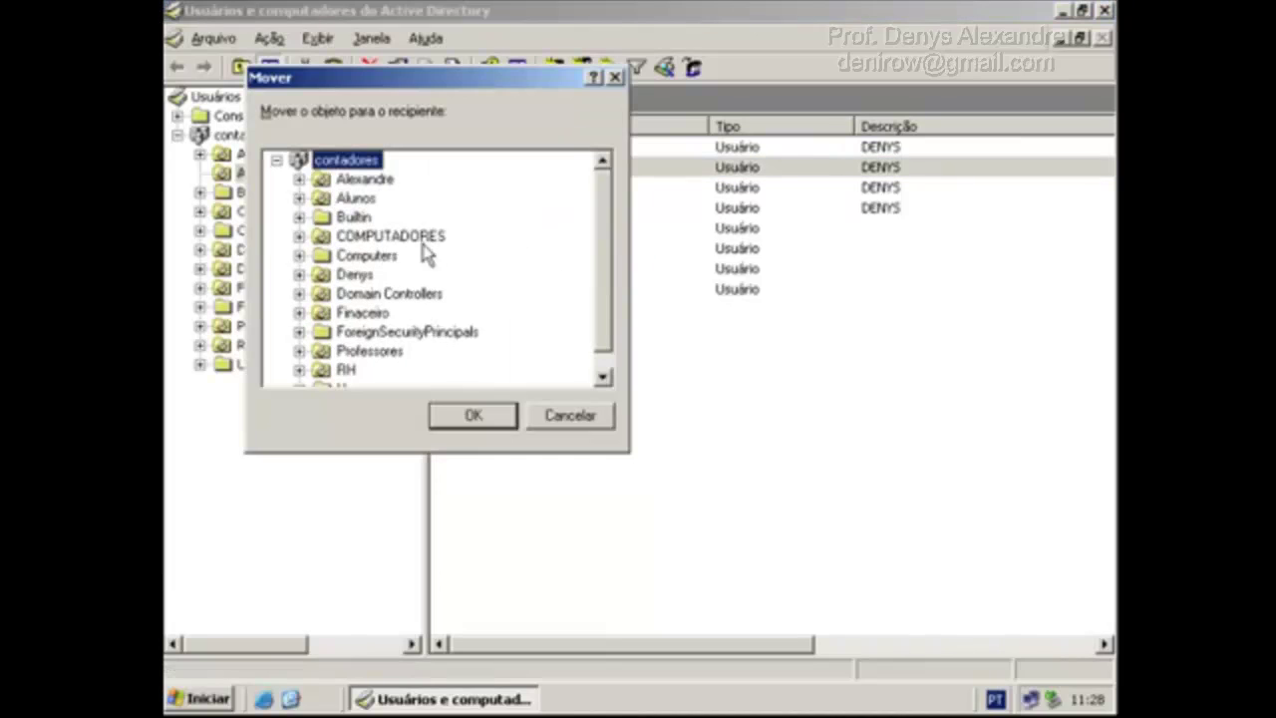
{"action": "left_click", "coordinate": [356, 276]}
{"action": "left_click", "coordinate": [483, 423]}
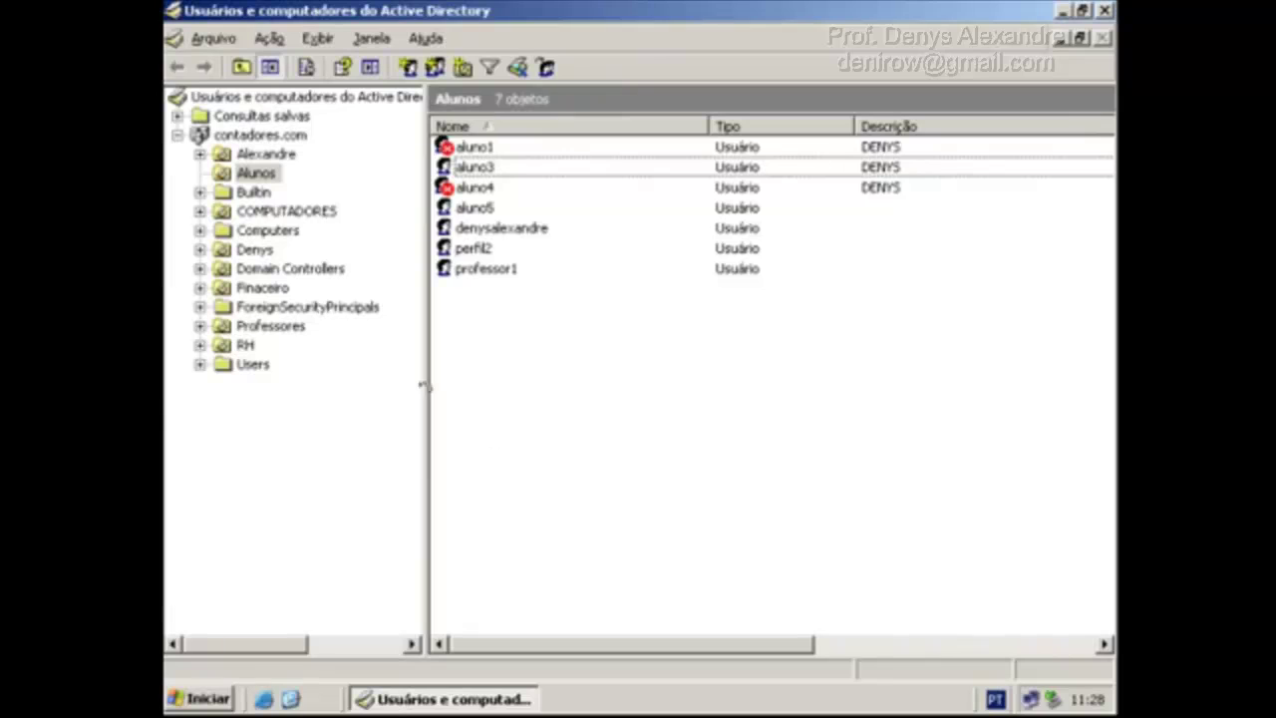
Verify aluno2 now appears in Denys, then close ADUC.
{"action": "left_click", "coordinate": [251, 251]}
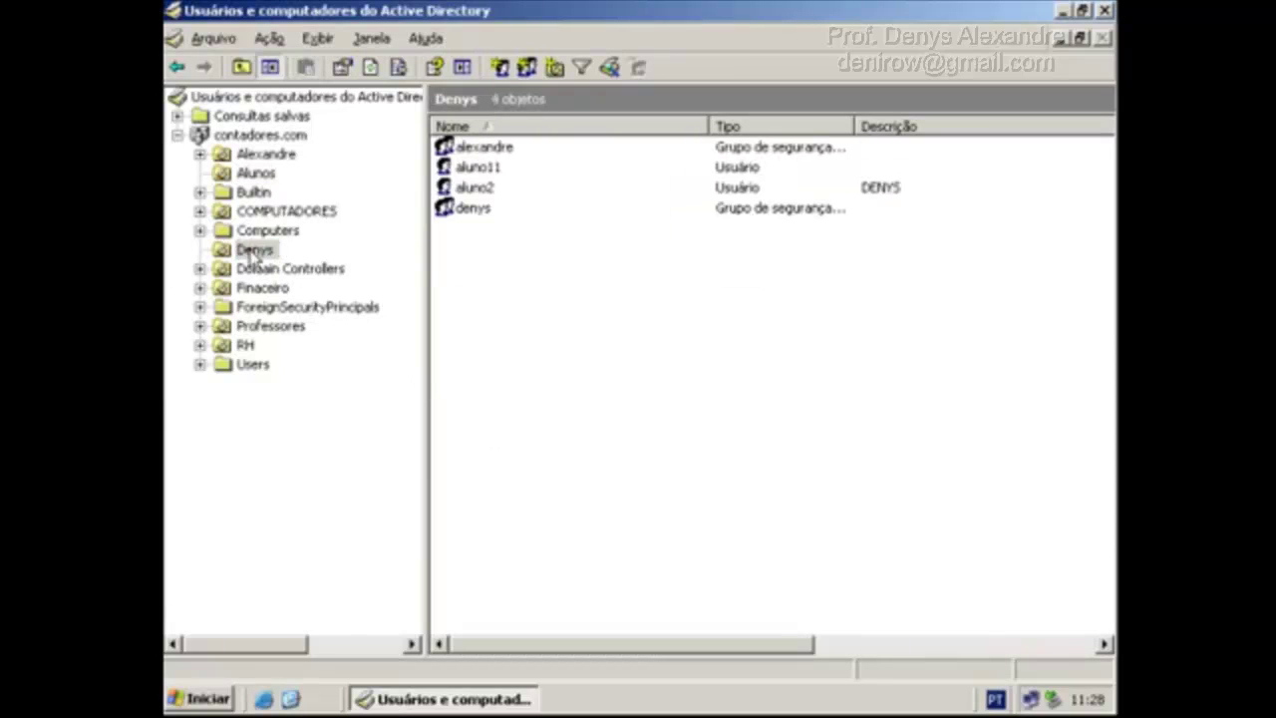
{"action": "left_click", "coordinate": [473, 187]}
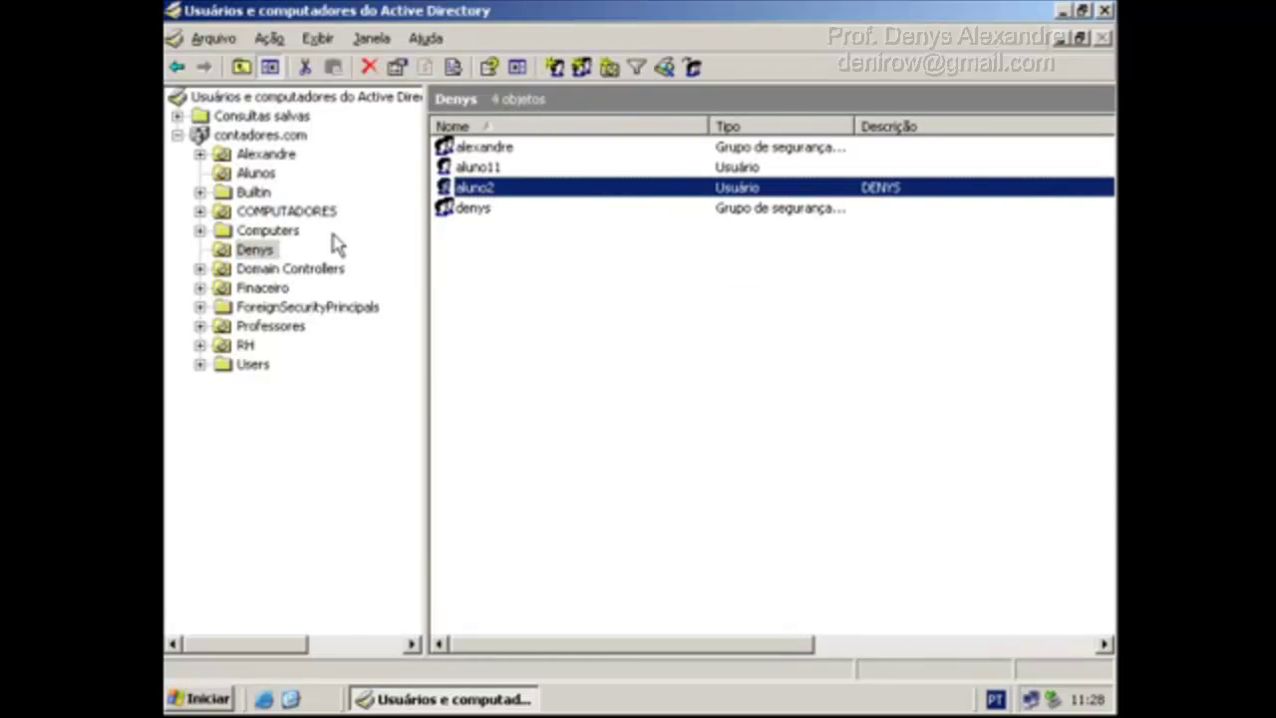
{"action": "left_click", "coordinate": [273, 251]}
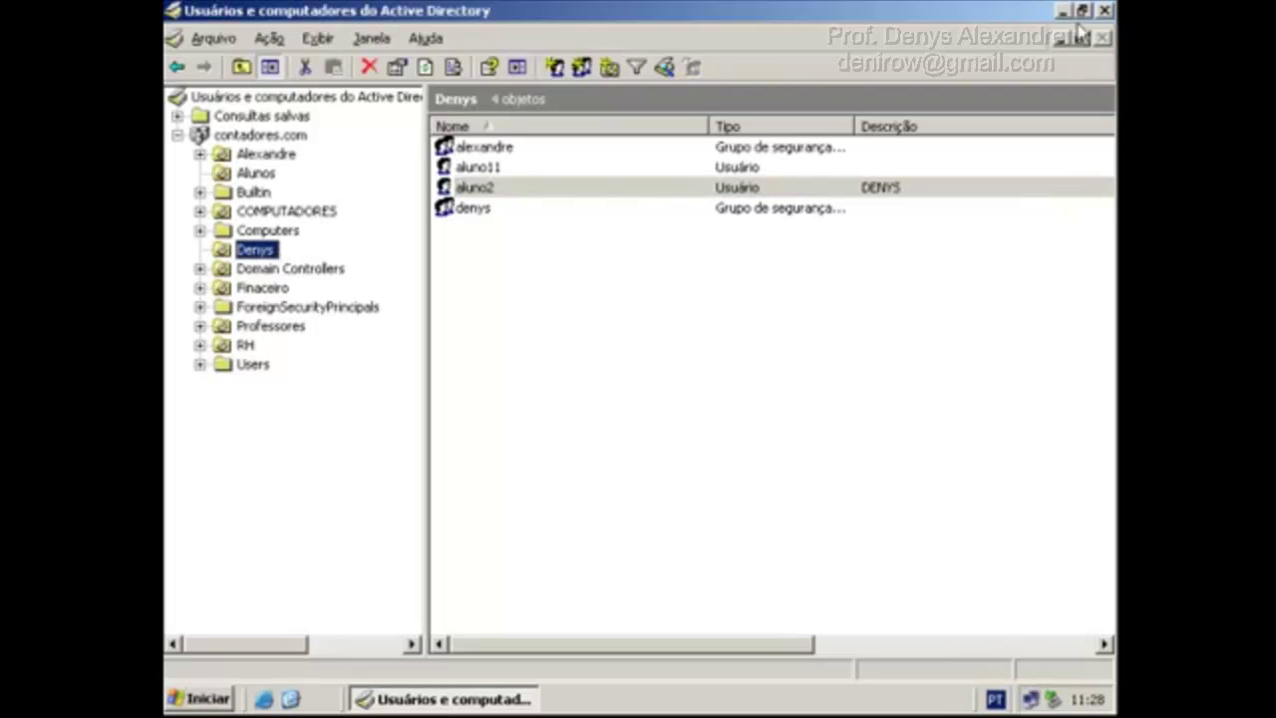
{"action": "left_click", "coordinate": [1104, 10]}
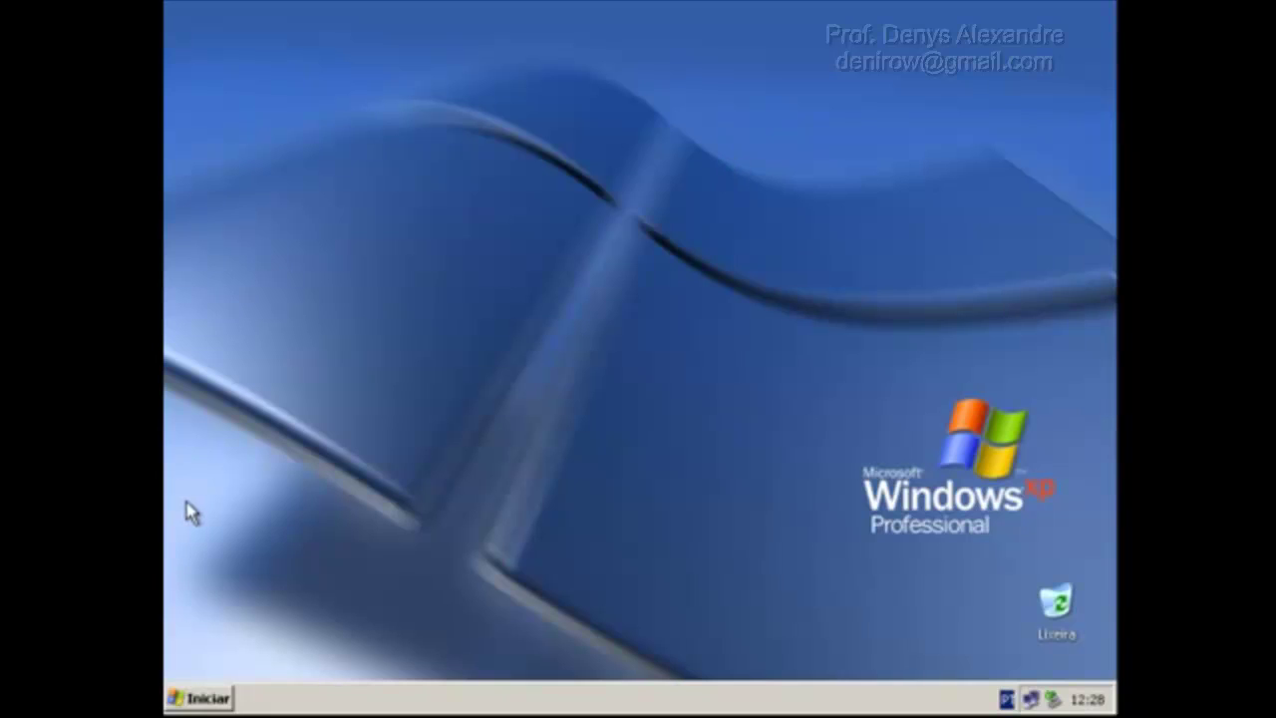
Log off the student session and log back on with the student's password.
{"action": "left_click", "coordinate": [212, 700]}
{"action": "left_click", "coordinate": [465, 666]}
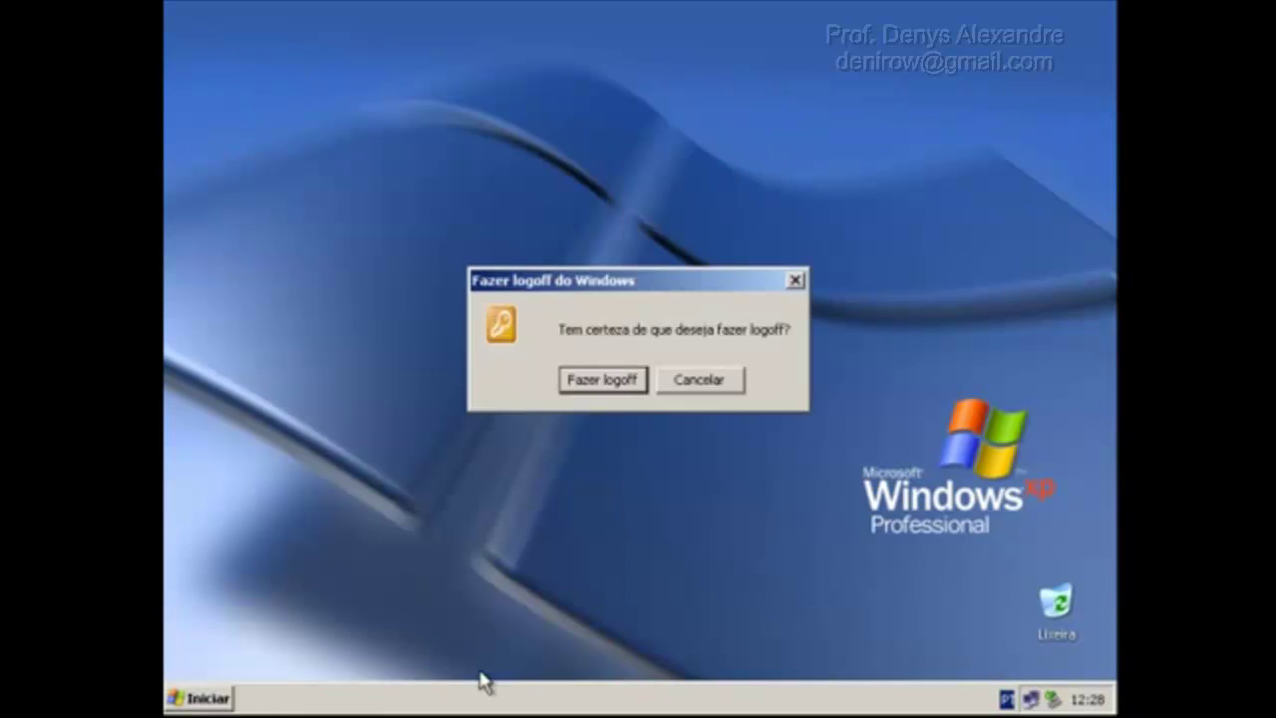
{"action": "left_click", "coordinate": [599, 384]}
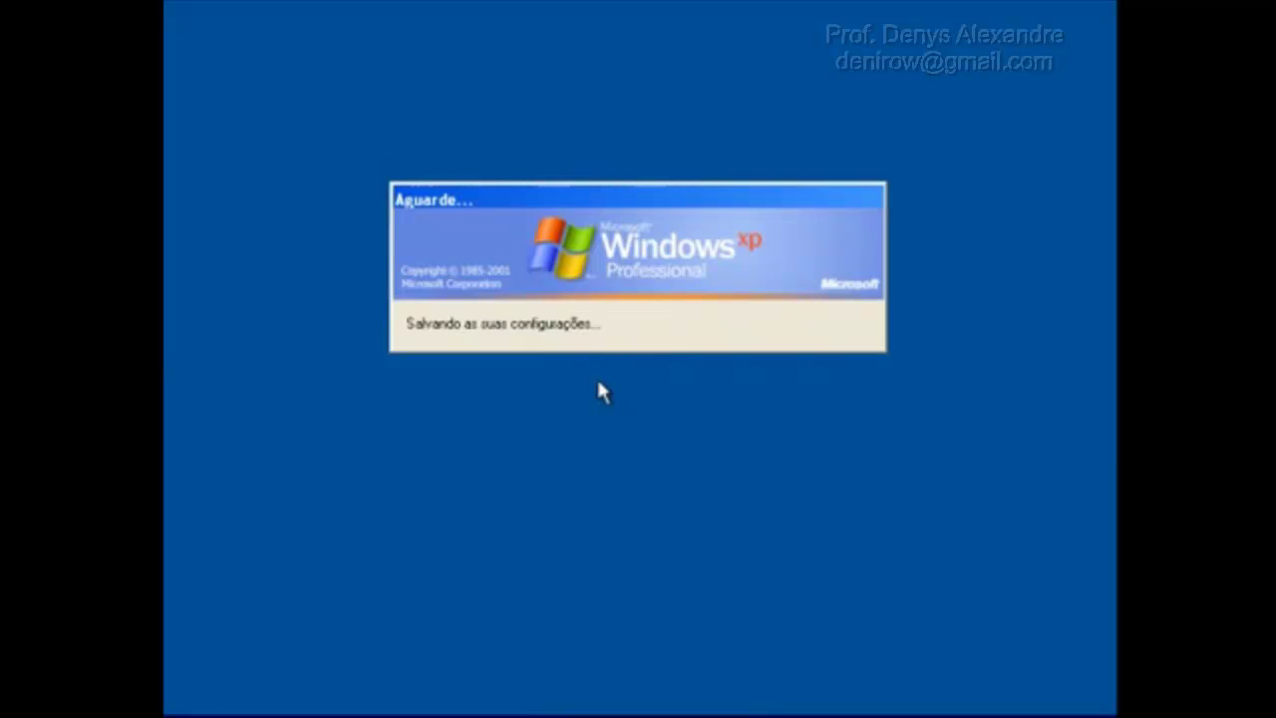
{"action": "key", "text": "ctrl+alt+Delete"}
{"action": "type", "text": "*******"}
{"action": "key", "text": "Return"}
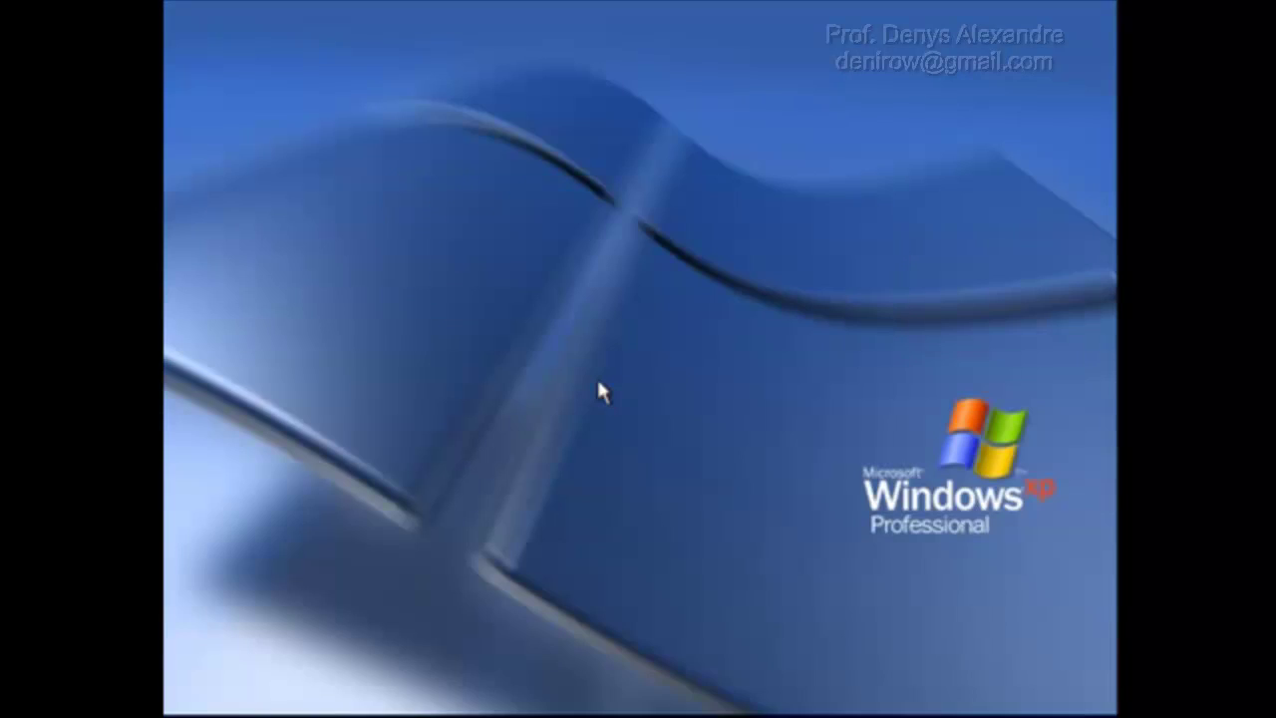
Open Painel de controle, now allowed, then launch Internet Explorer.
{"action": "left_click", "coordinate": [224, 699]}
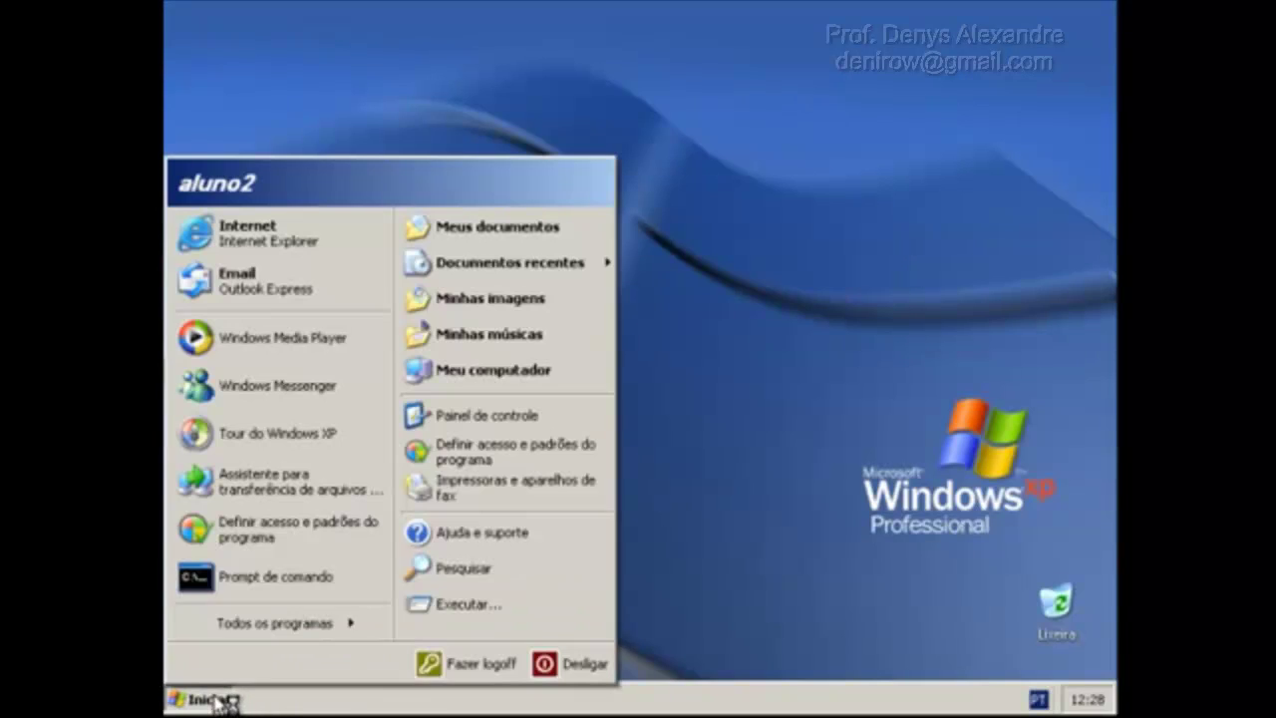
{"action": "left_click", "coordinate": [532, 427]}
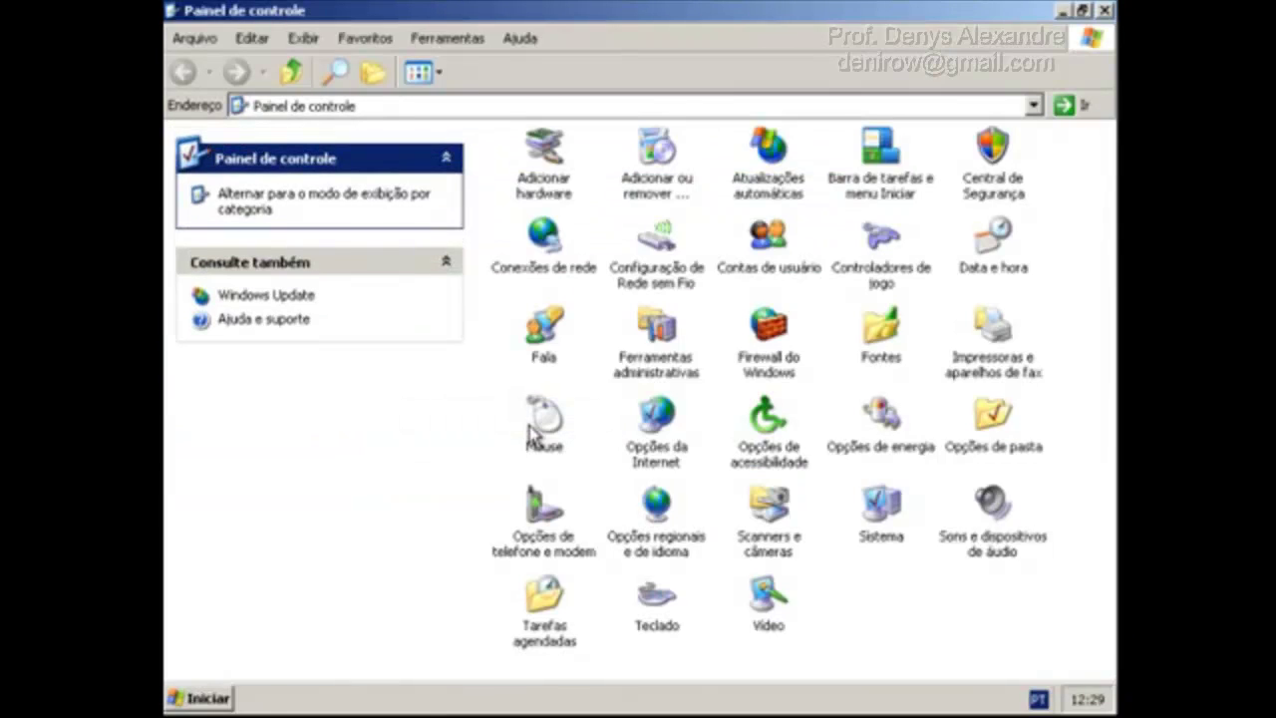
{"action": "left_click", "coordinate": [202, 695]}
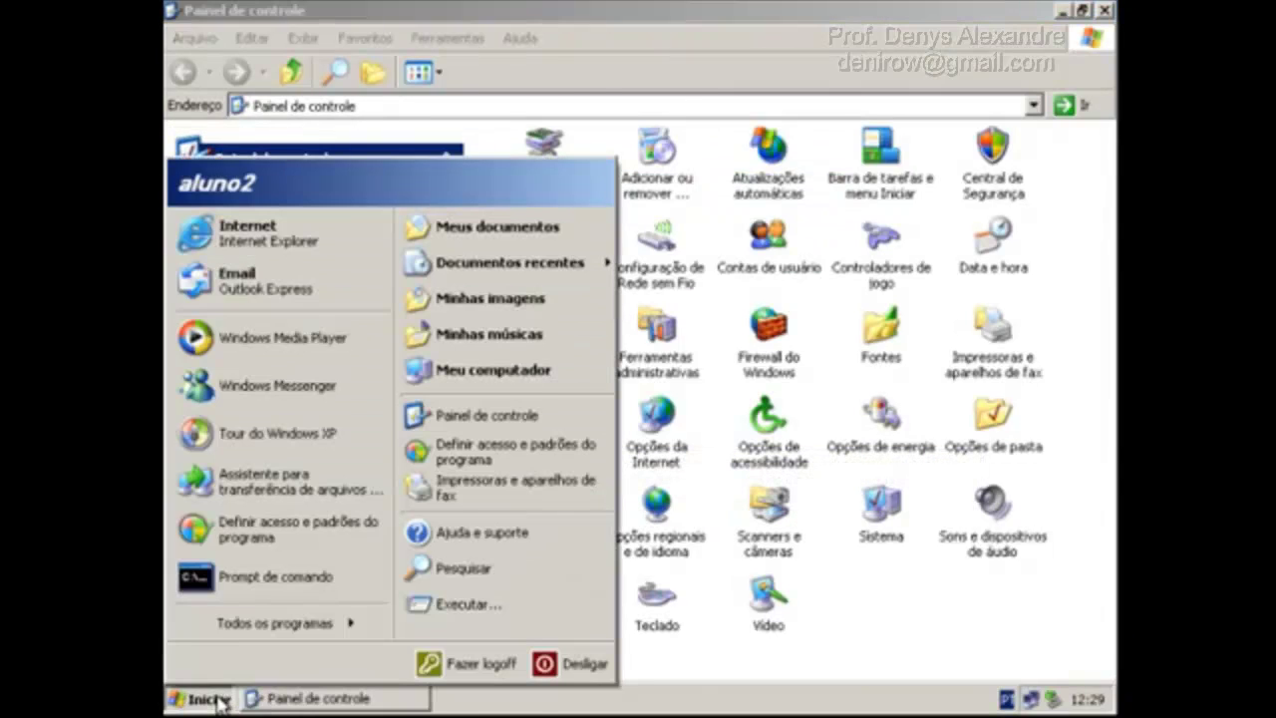
{"action": "left_click", "coordinate": [272, 258]}
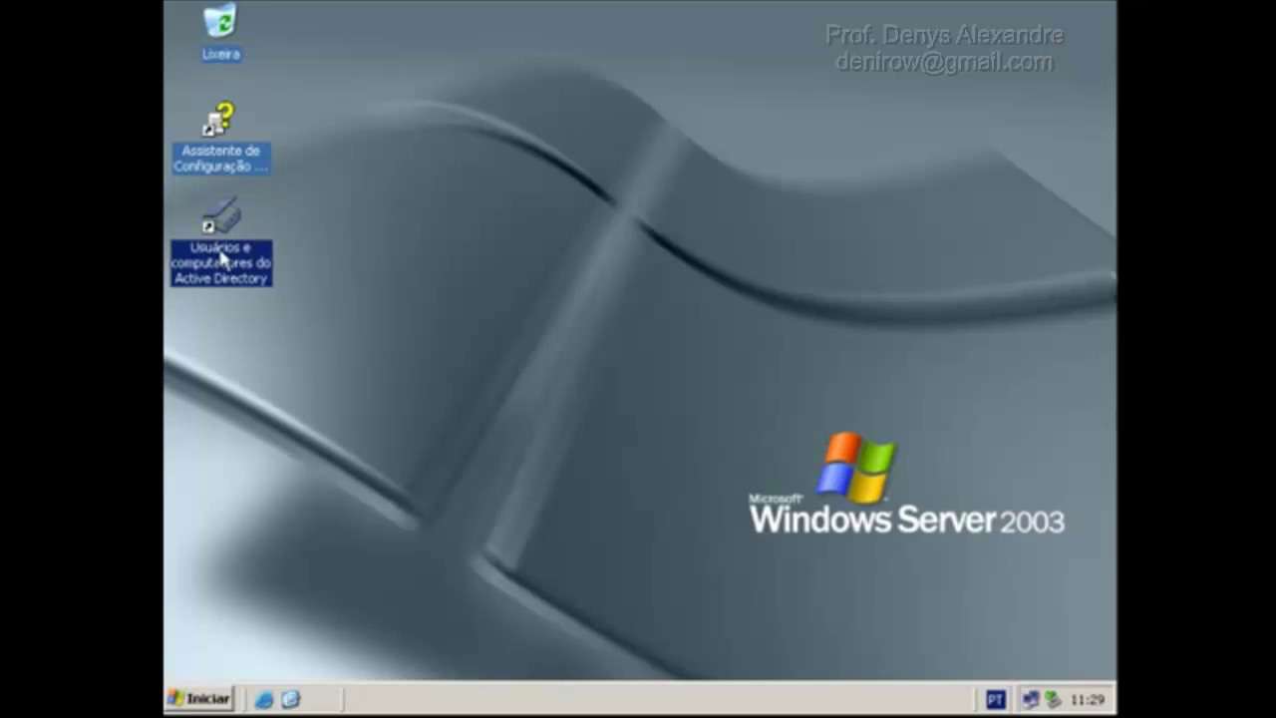
In ADUC, compare the Alunos and Denys OUs to confirm aluno2 sits in Denys.
{"action": "double_click", "coordinate": [213, 261]}
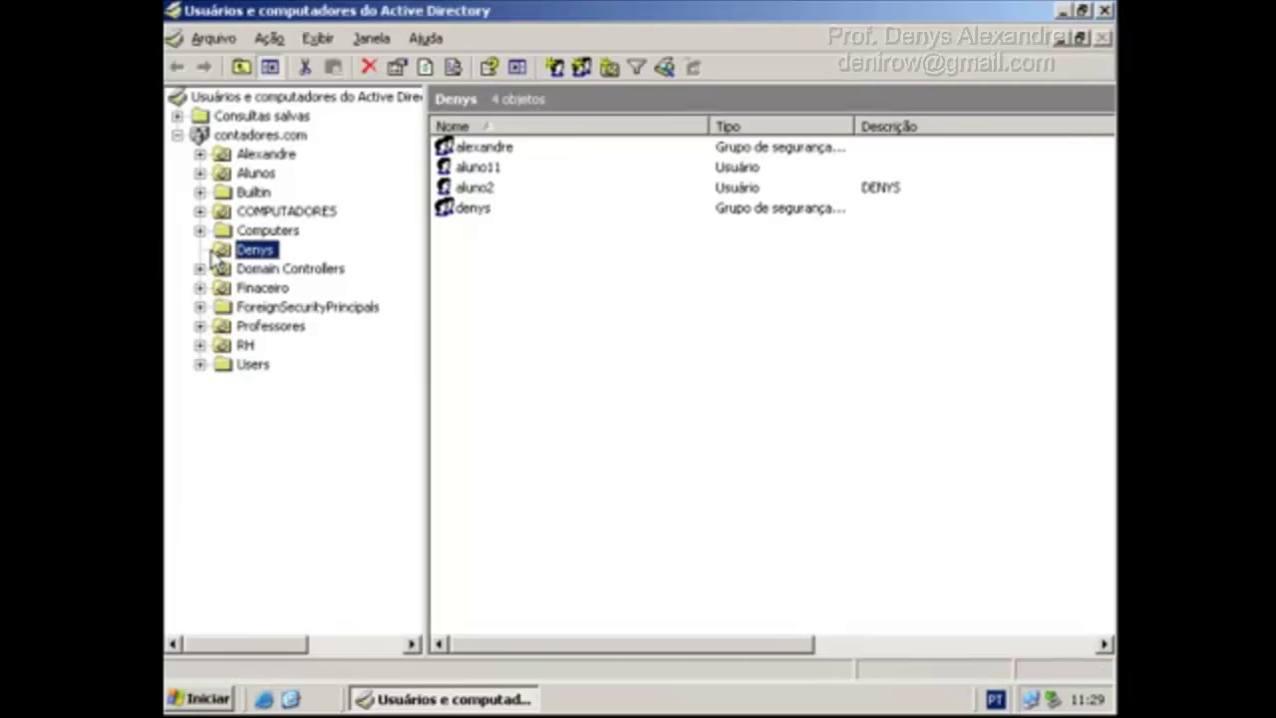
{"action": "left_click", "coordinate": [255, 174]}
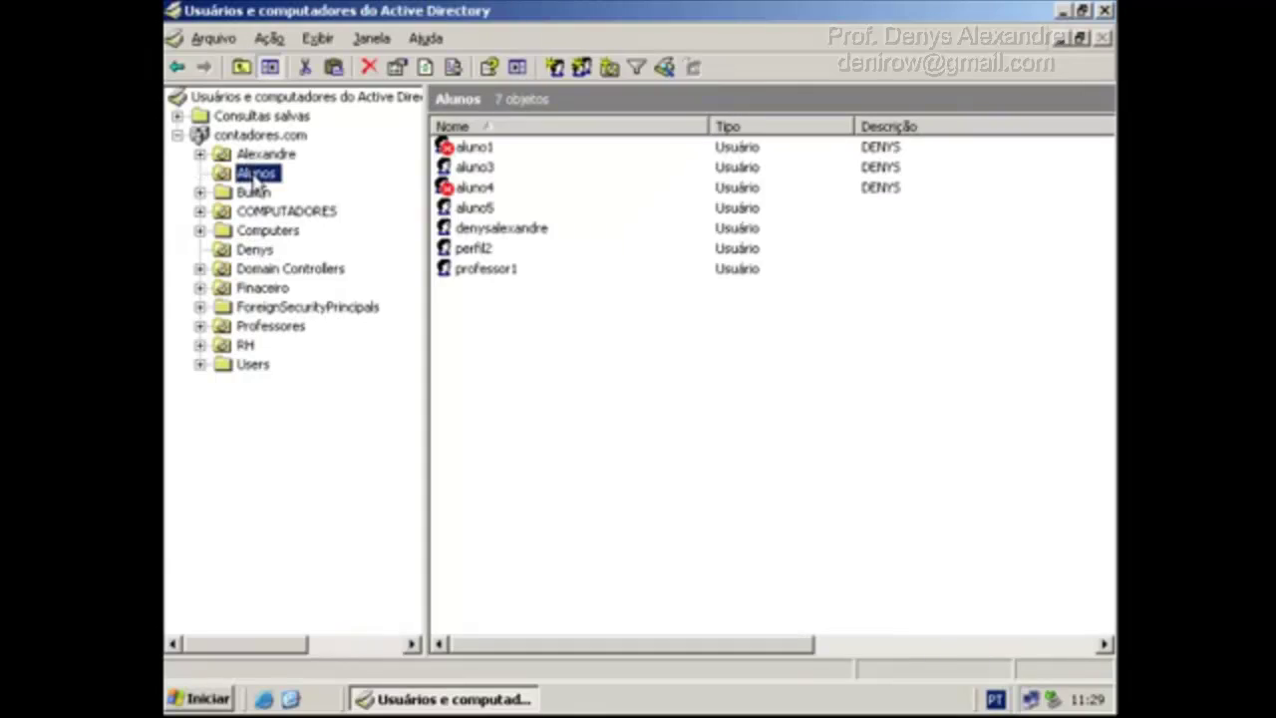
{"action": "left_click", "coordinate": [255, 251]}
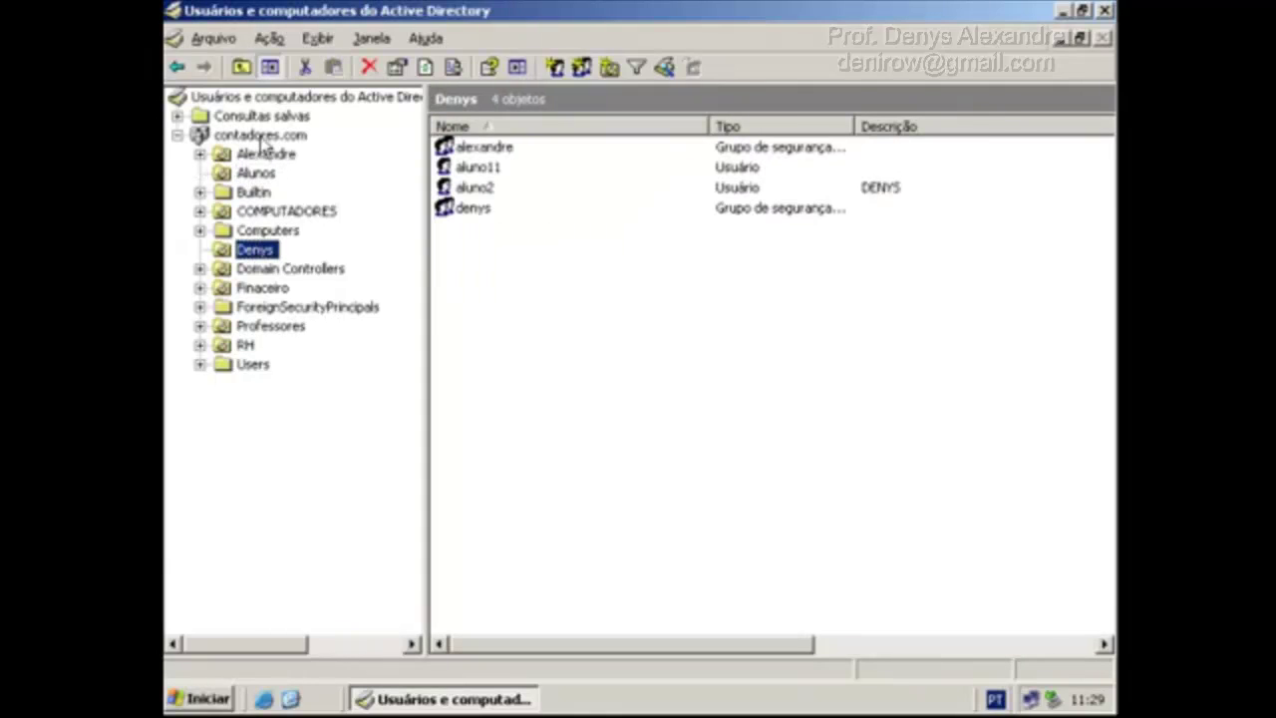
{"action": "left_click", "coordinate": [255, 174]}
Edit GPO Alunos from the Alunos OU's Diretiva de grupo properties.
{"action": "right_click", "coordinate": [256, 173]}
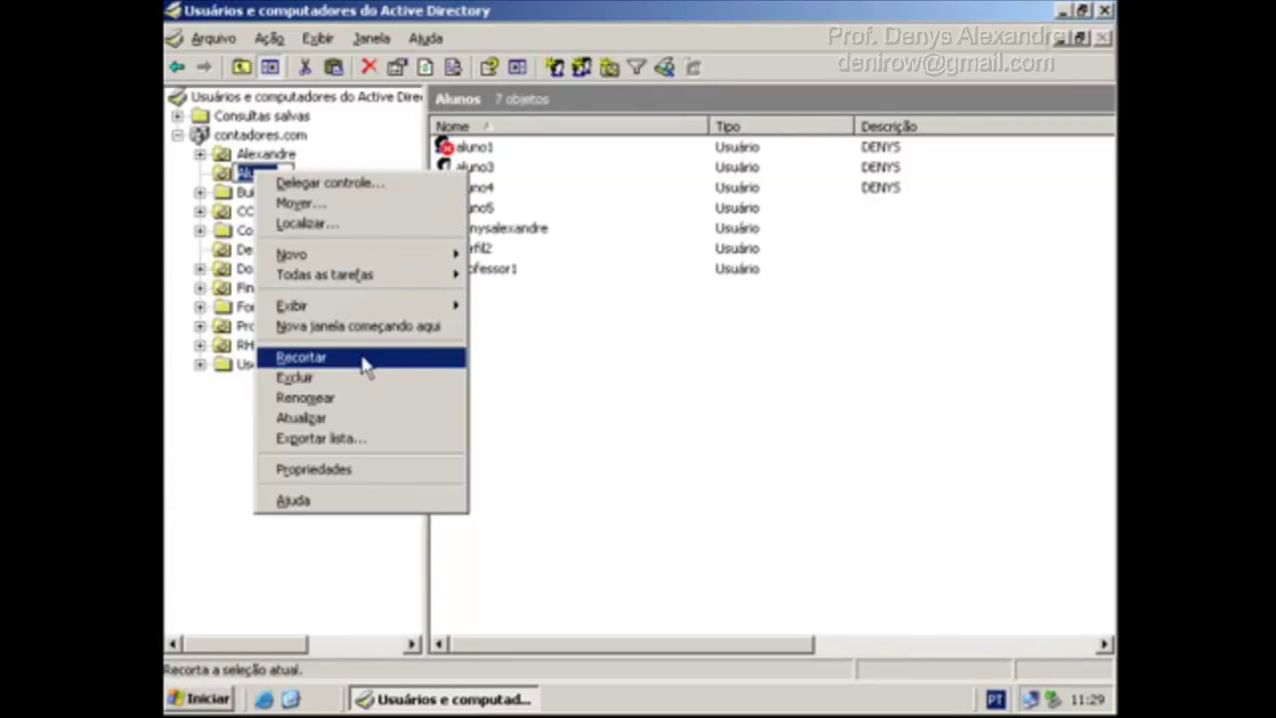
{"action": "left_click", "coordinate": [394, 469]}
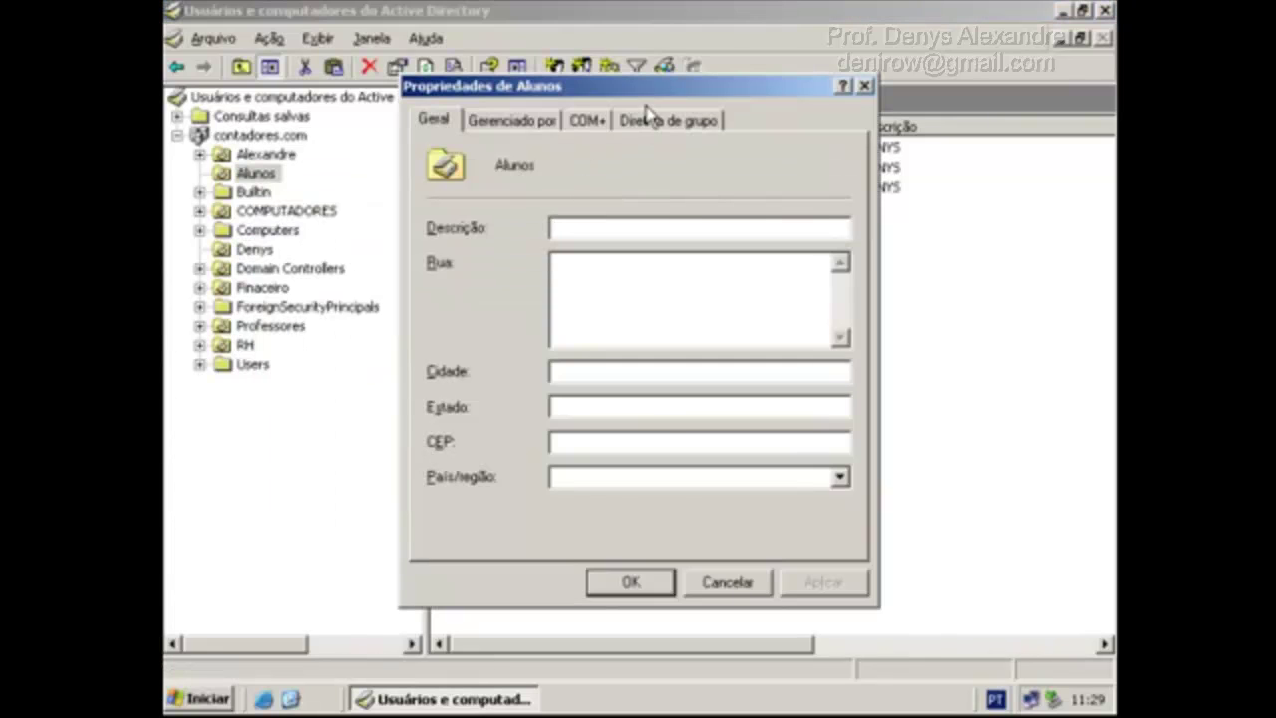
{"action": "left_click", "coordinate": [653, 119]}
{"action": "left_click", "coordinate": [606, 327]}
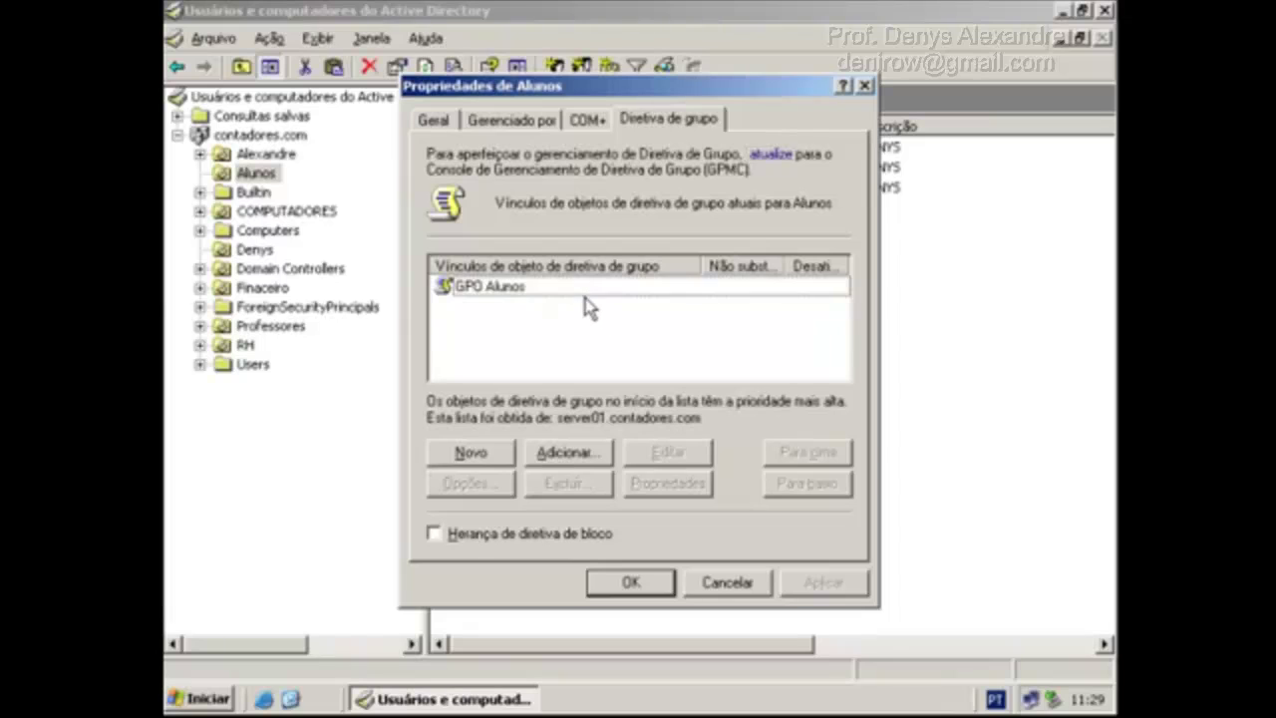
{"action": "left_click", "coordinate": [619, 290]}
{"action": "left_click", "coordinate": [670, 453]}
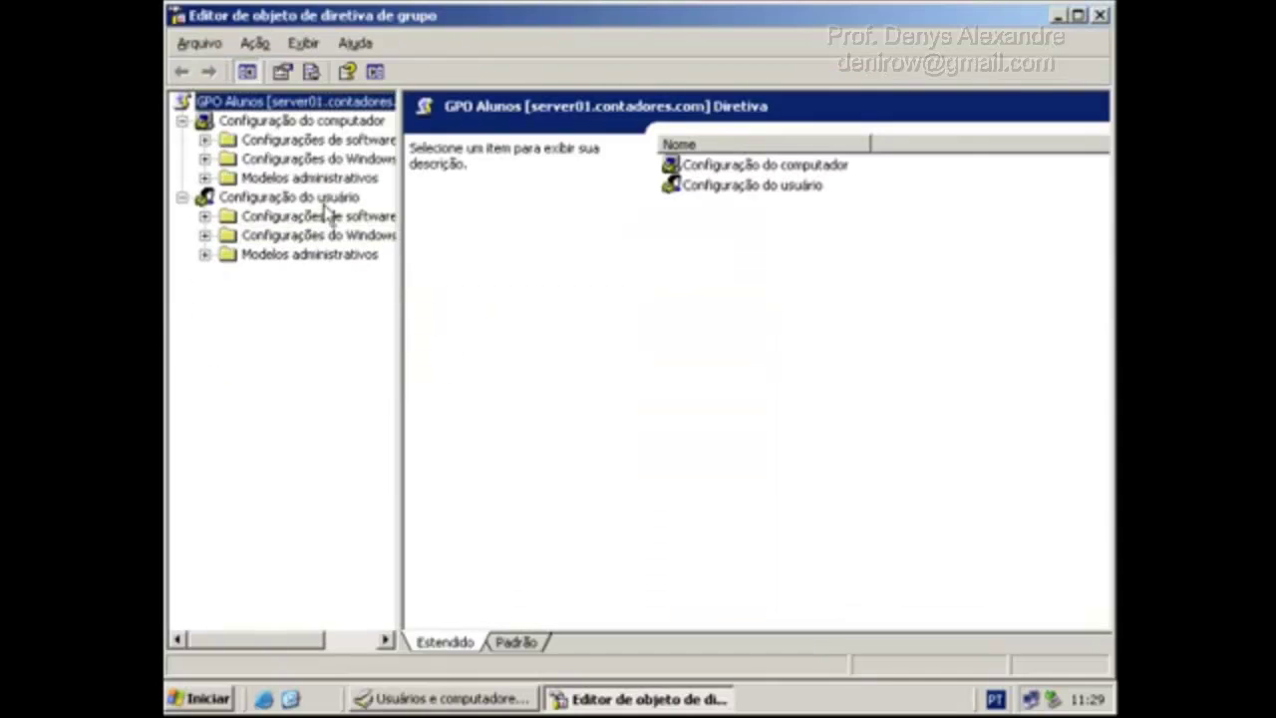
Review GPO Alunos's user logon/logoff and computer startup/shutdown scripts under Configurações do Windows.
{"action": "left_click_drag", "start_coordinate": [400, 286], "coordinate": [486, 286]}
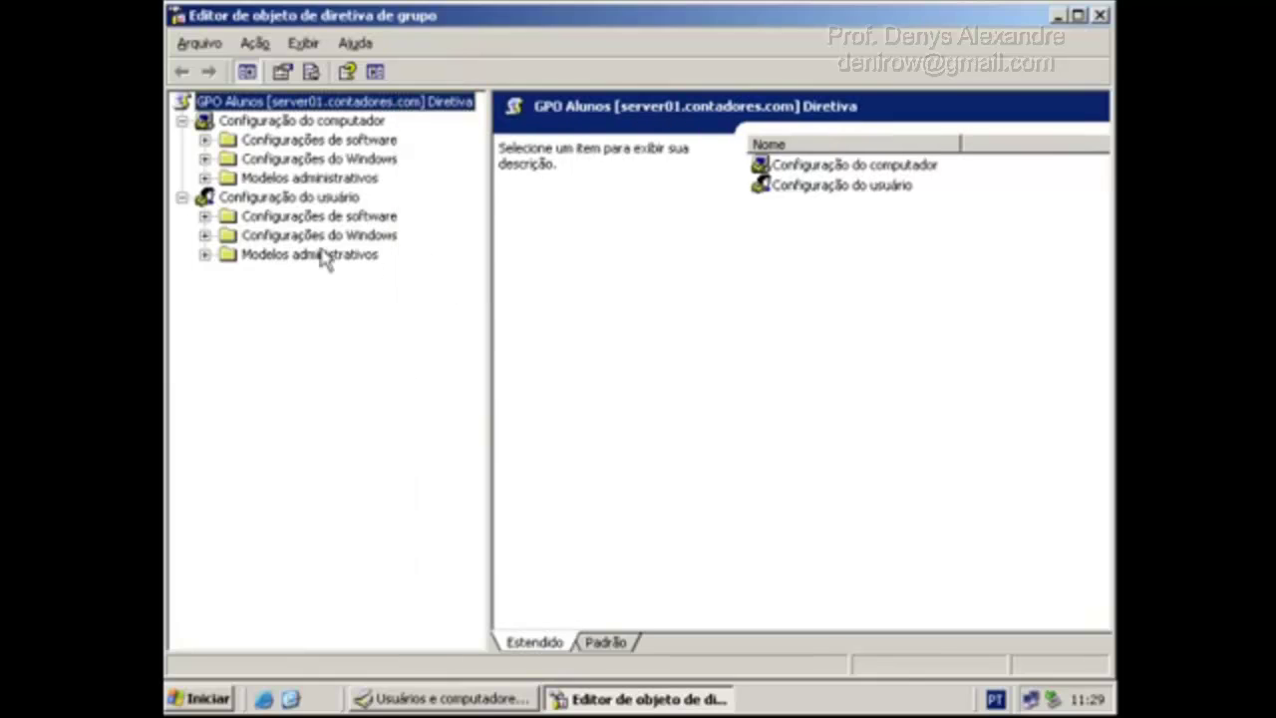
{"action": "left_click", "coordinate": [205, 236]}
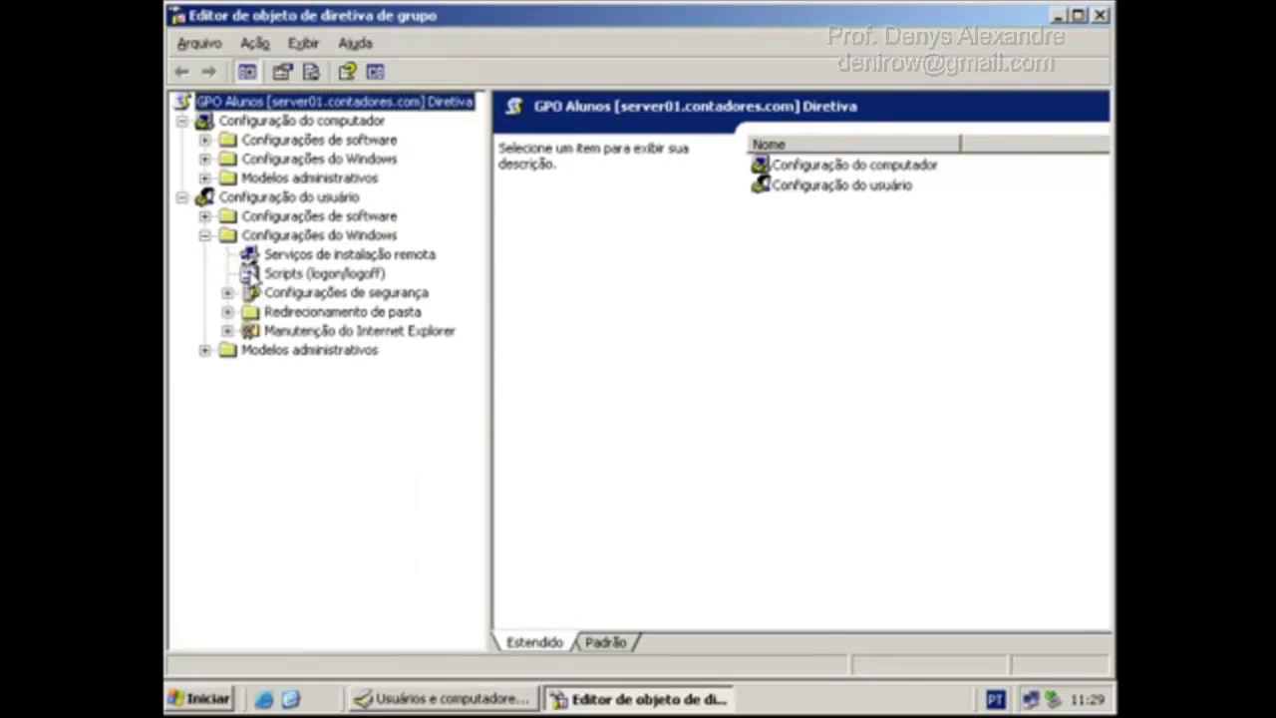
{"action": "left_click", "coordinate": [287, 275]}
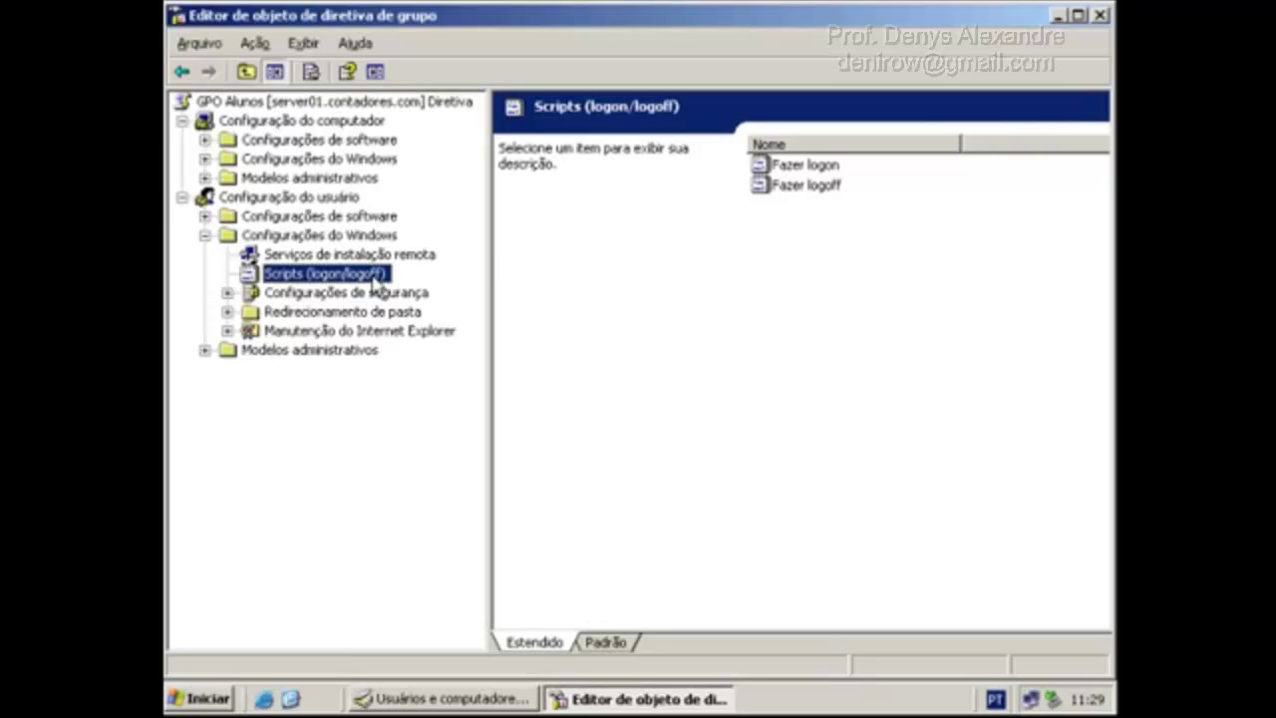
{"action": "left_click", "coordinate": [205, 160]}
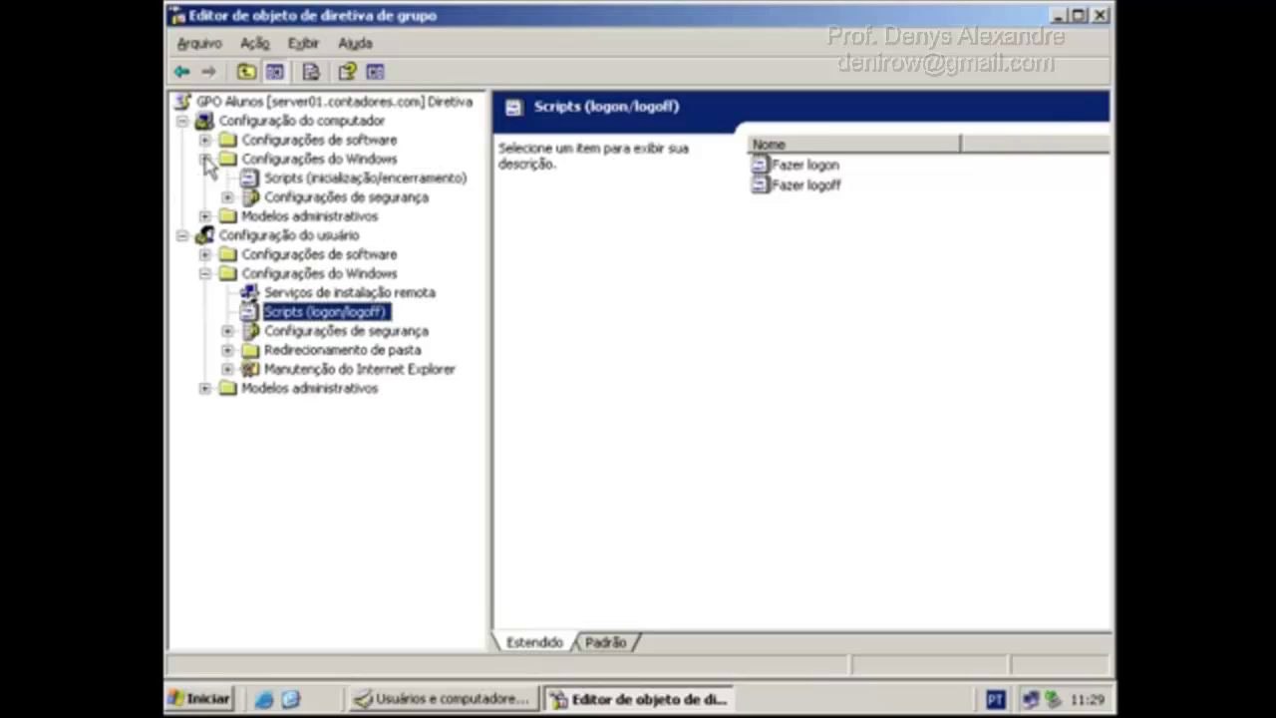
{"action": "left_click", "coordinate": [317, 179]}
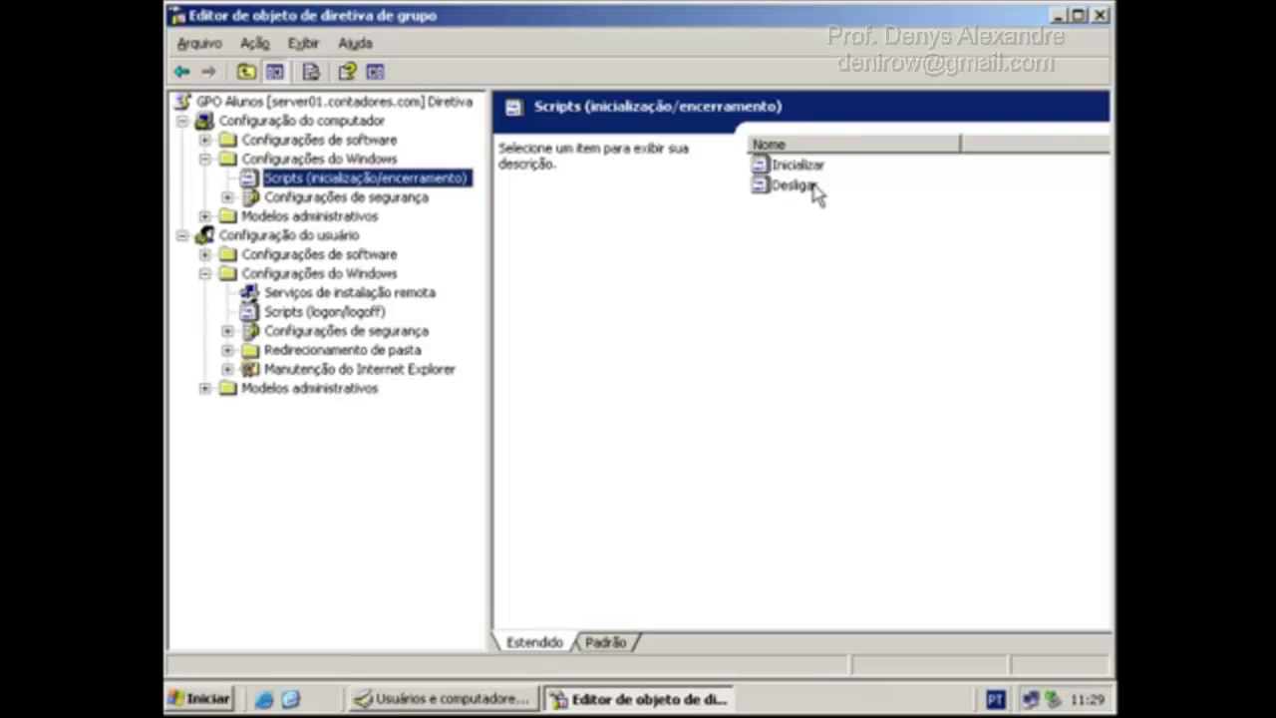
{"action": "left_click", "coordinate": [343, 317]}
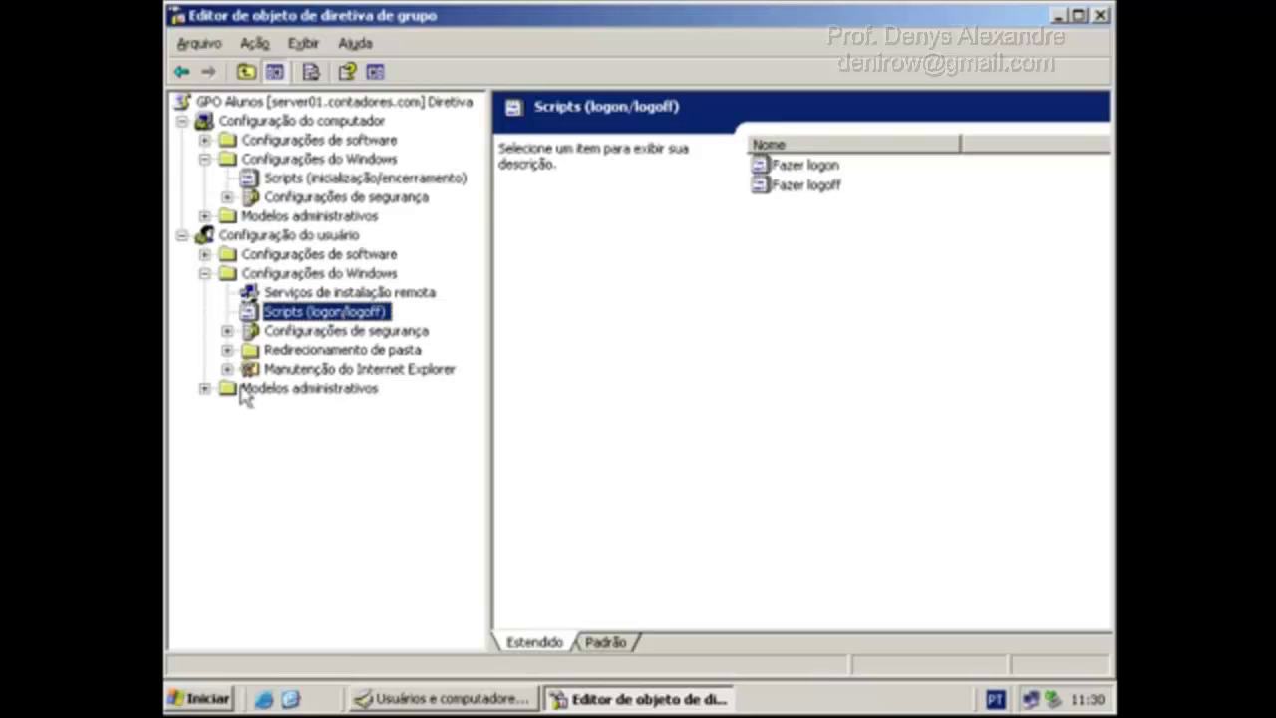
Browse the Painel de controle and Menu Iniciar policies in Modelos administrativos, then close the editor.
{"action": "left_click", "coordinate": [204, 388]}
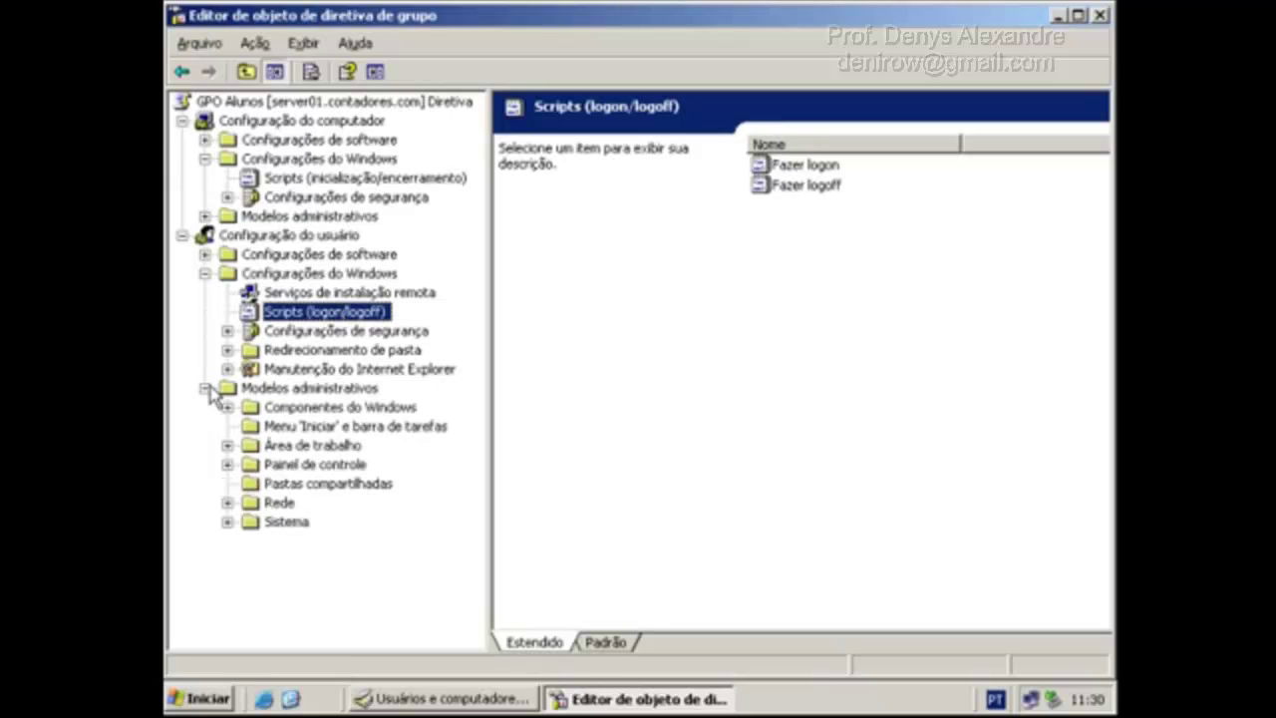
{"action": "left_click", "coordinate": [304, 466]}
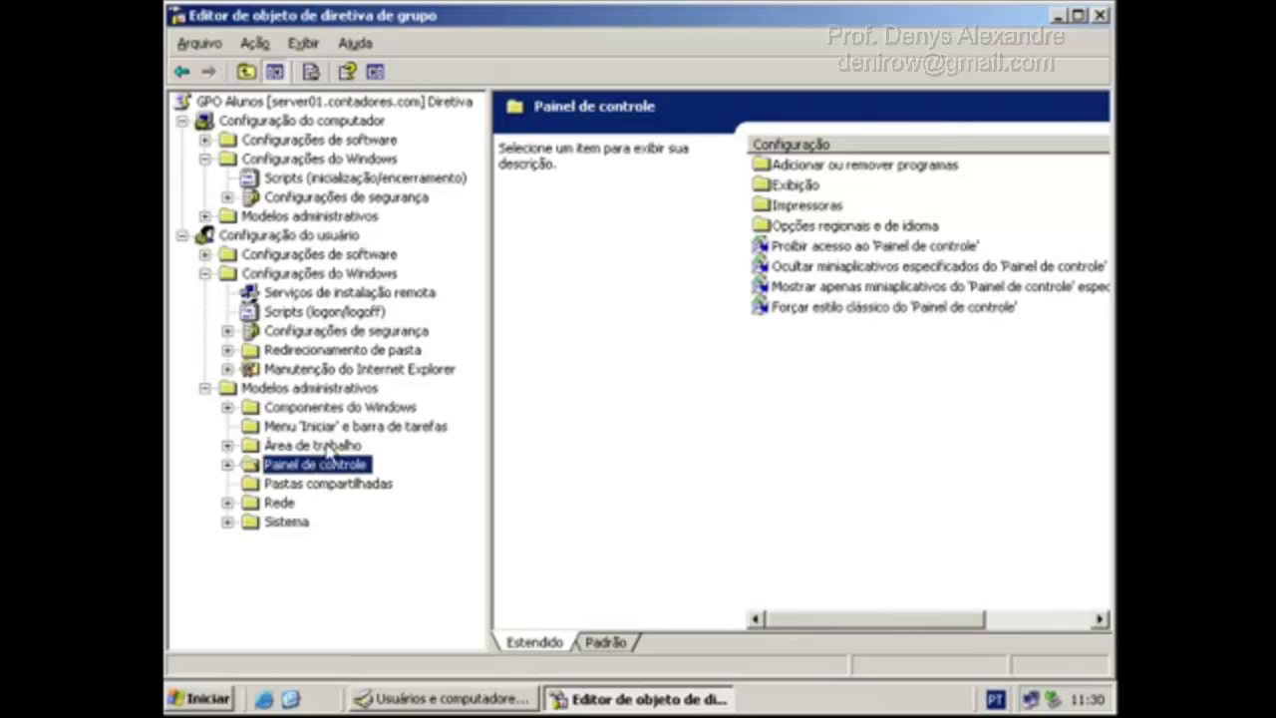
{"action": "left_click", "coordinate": [347, 429]}
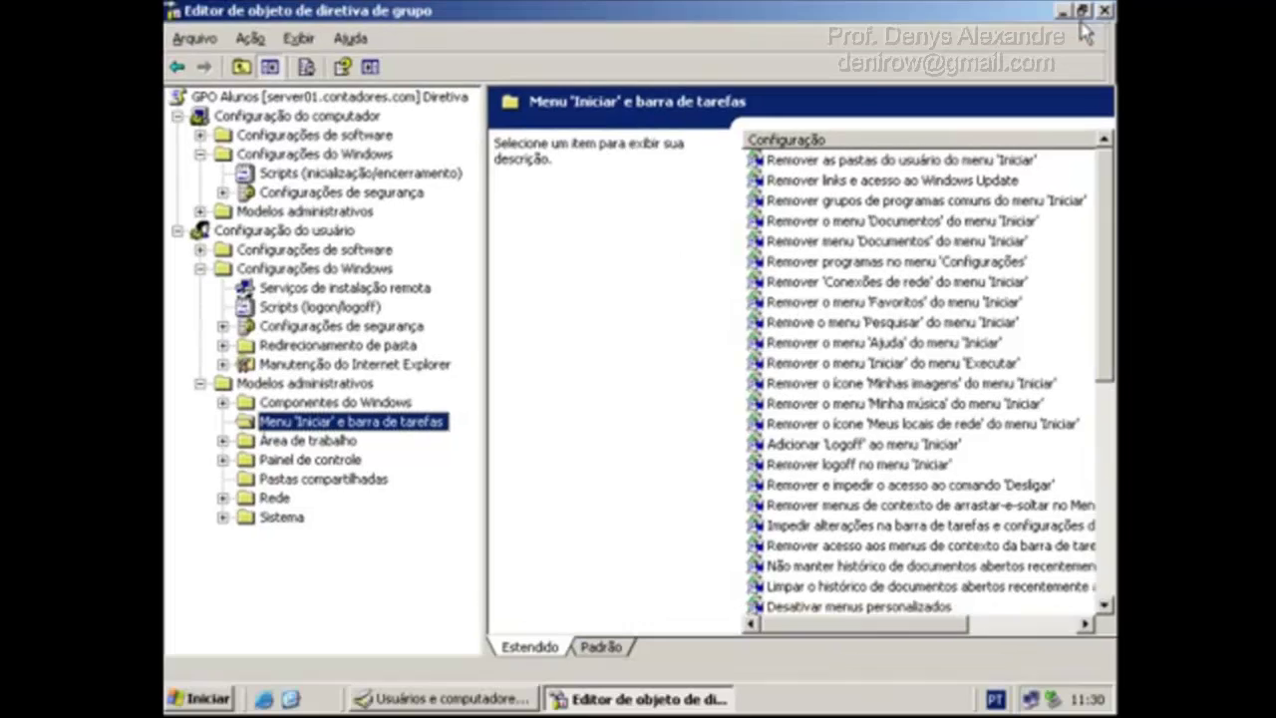
{"action": "left_click", "coordinate": [1100, 15]}
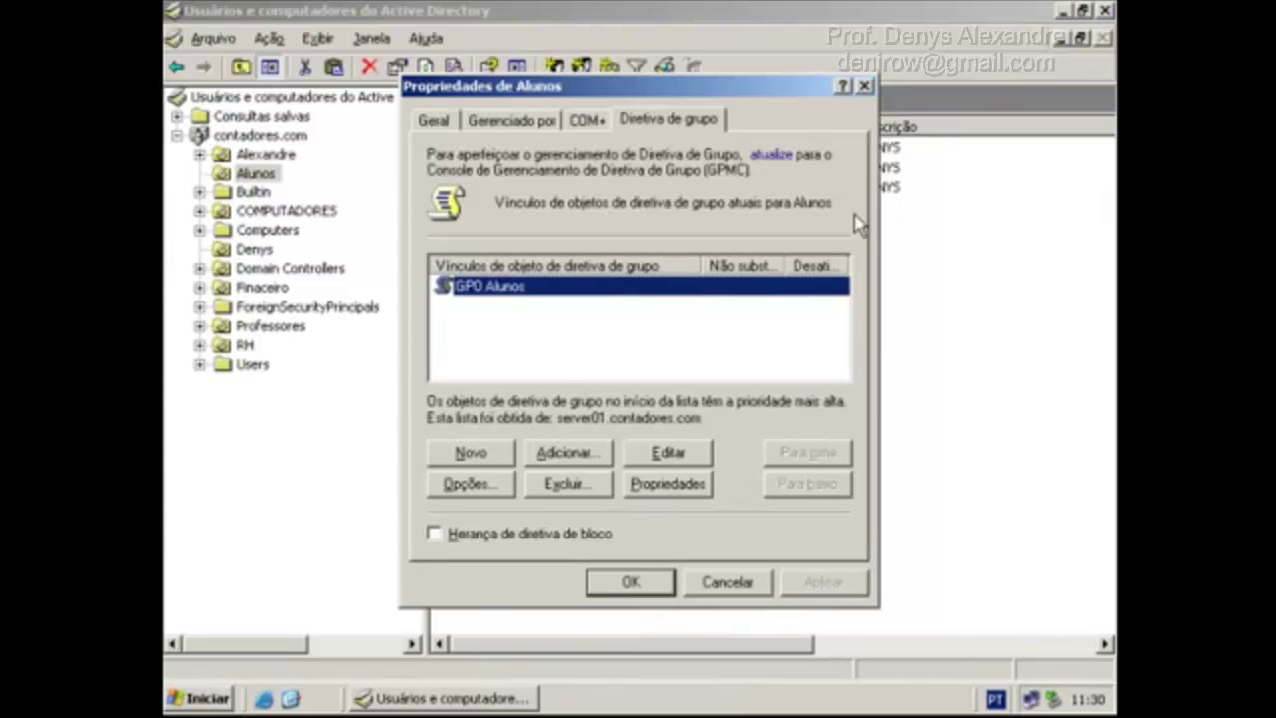
Close Propriedades de Alunos and ADUC, then run gpupdate from Iniciar > Executar.
{"action": "left_click", "coordinate": [658, 583]}
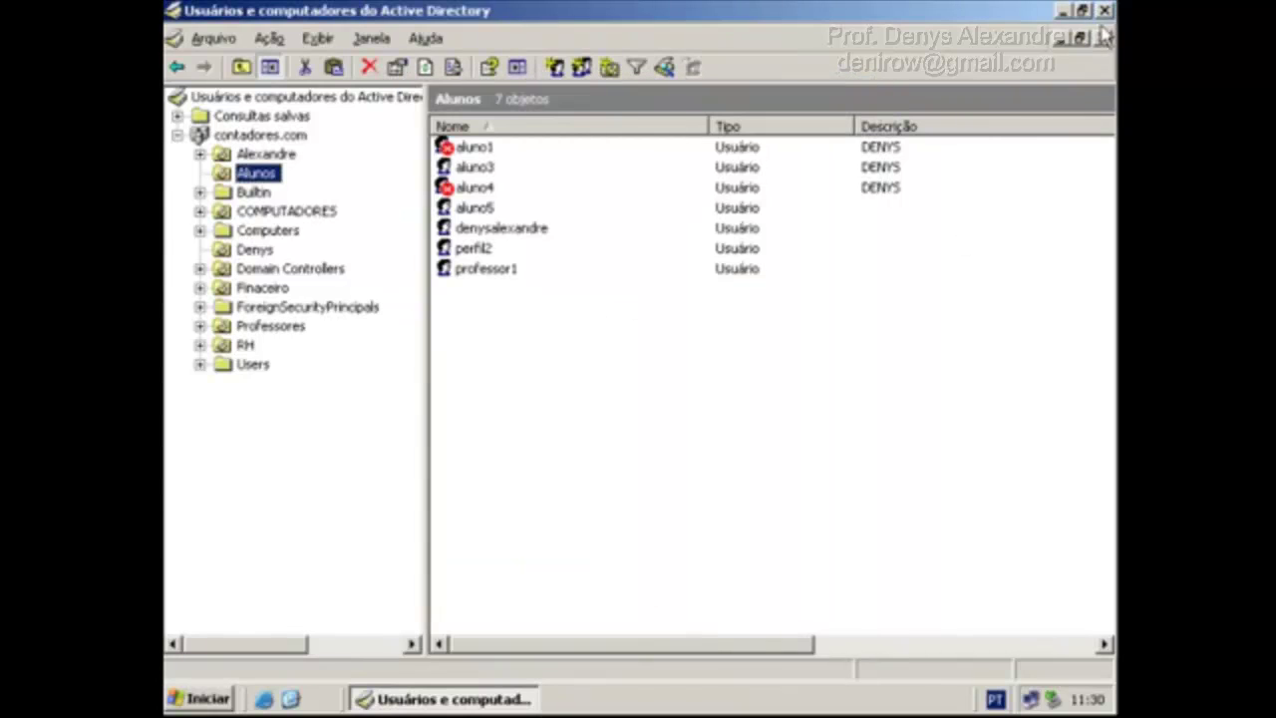
{"action": "left_click", "coordinate": [1104, 12]}
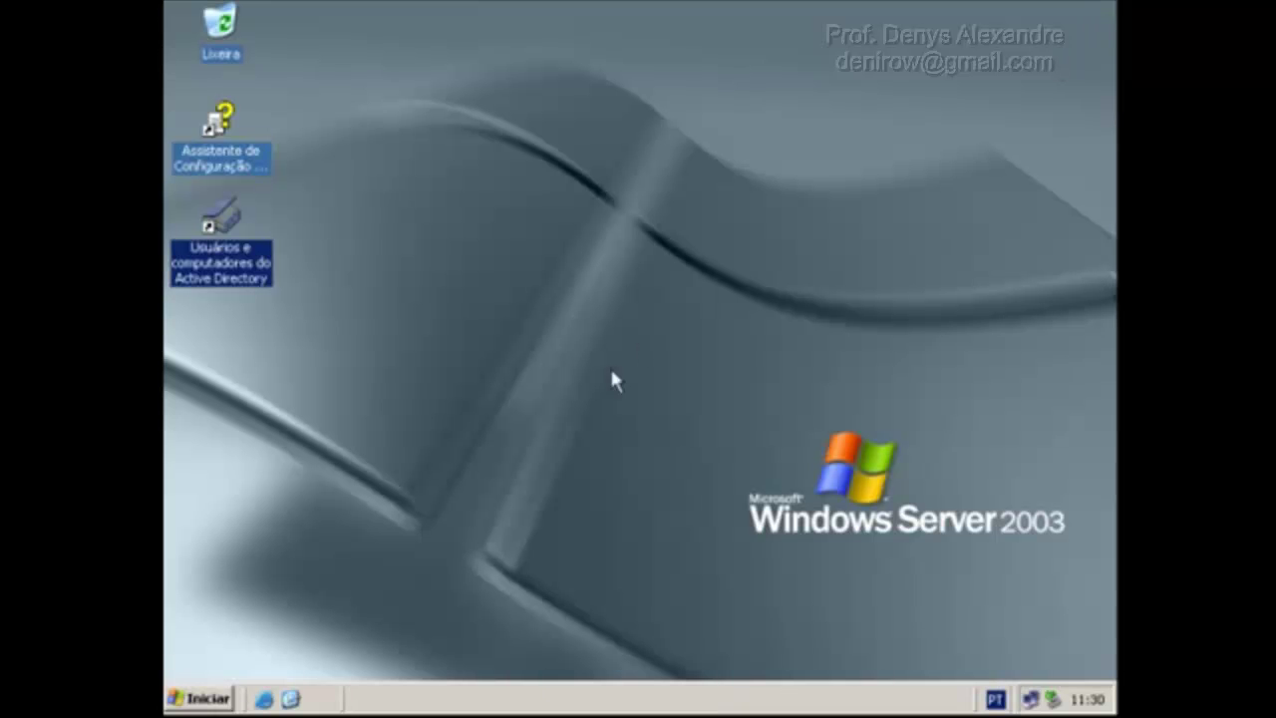
{"action": "left_click", "coordinate": [211, 696]}
{"action": "left_click", "coordinate": [496, 463]}
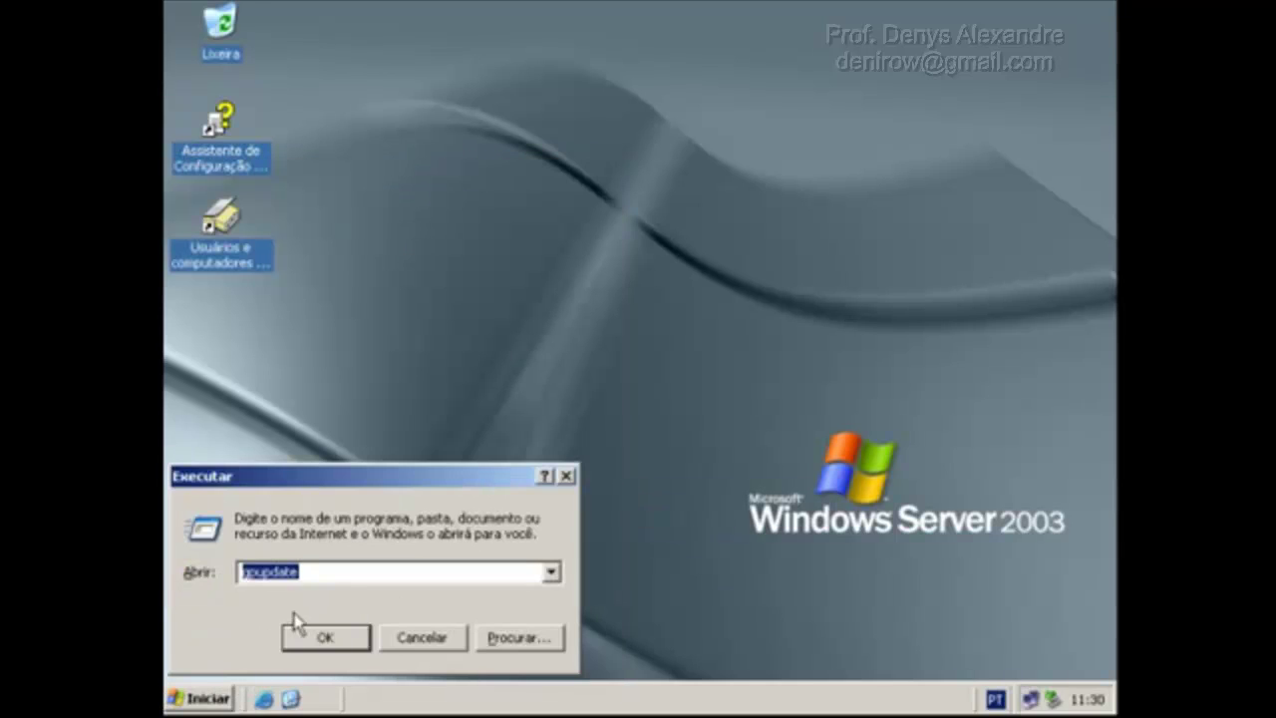
{"action": "left_click", "coordinate": [317, 577]}
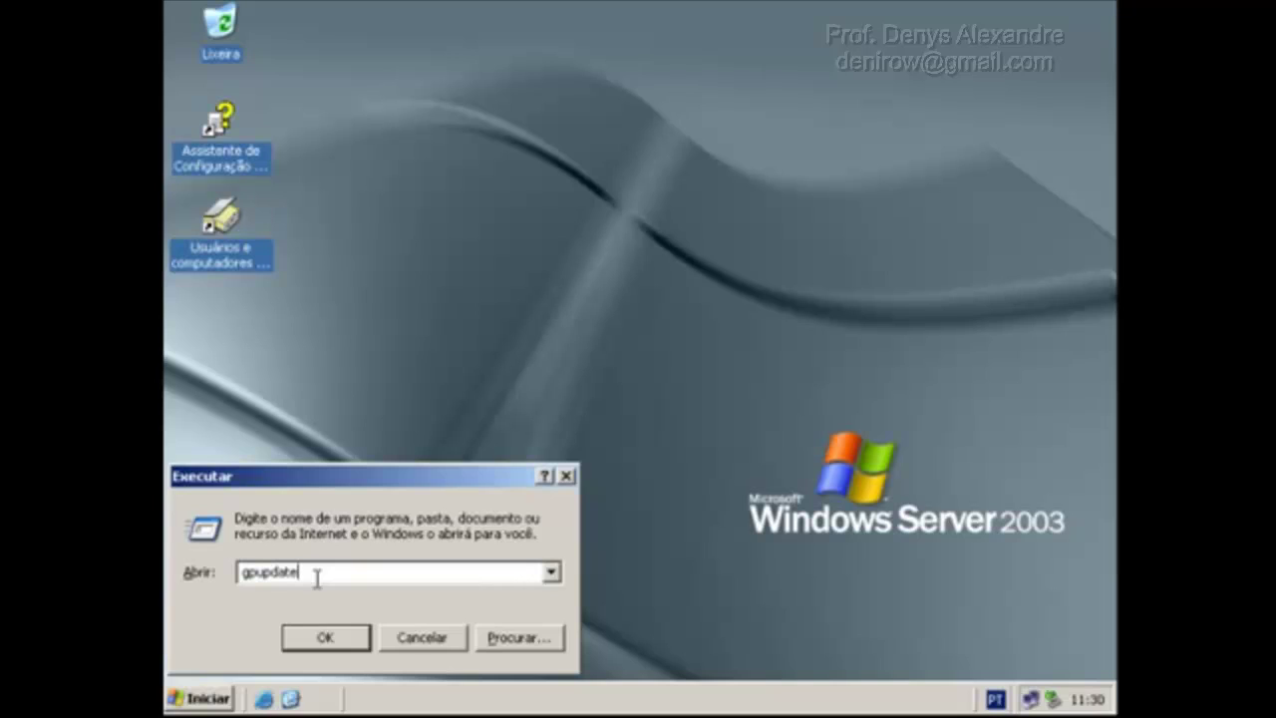
{"action": "left_click", "coordinate": [344, 648]}
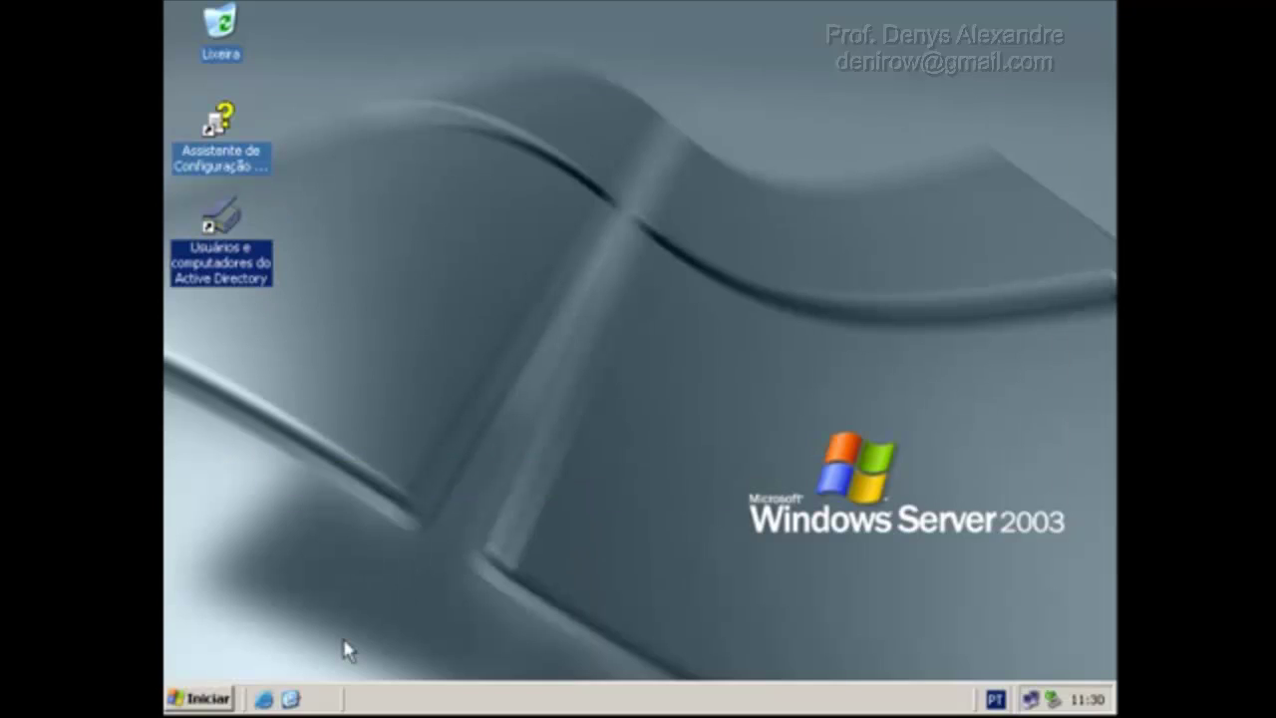